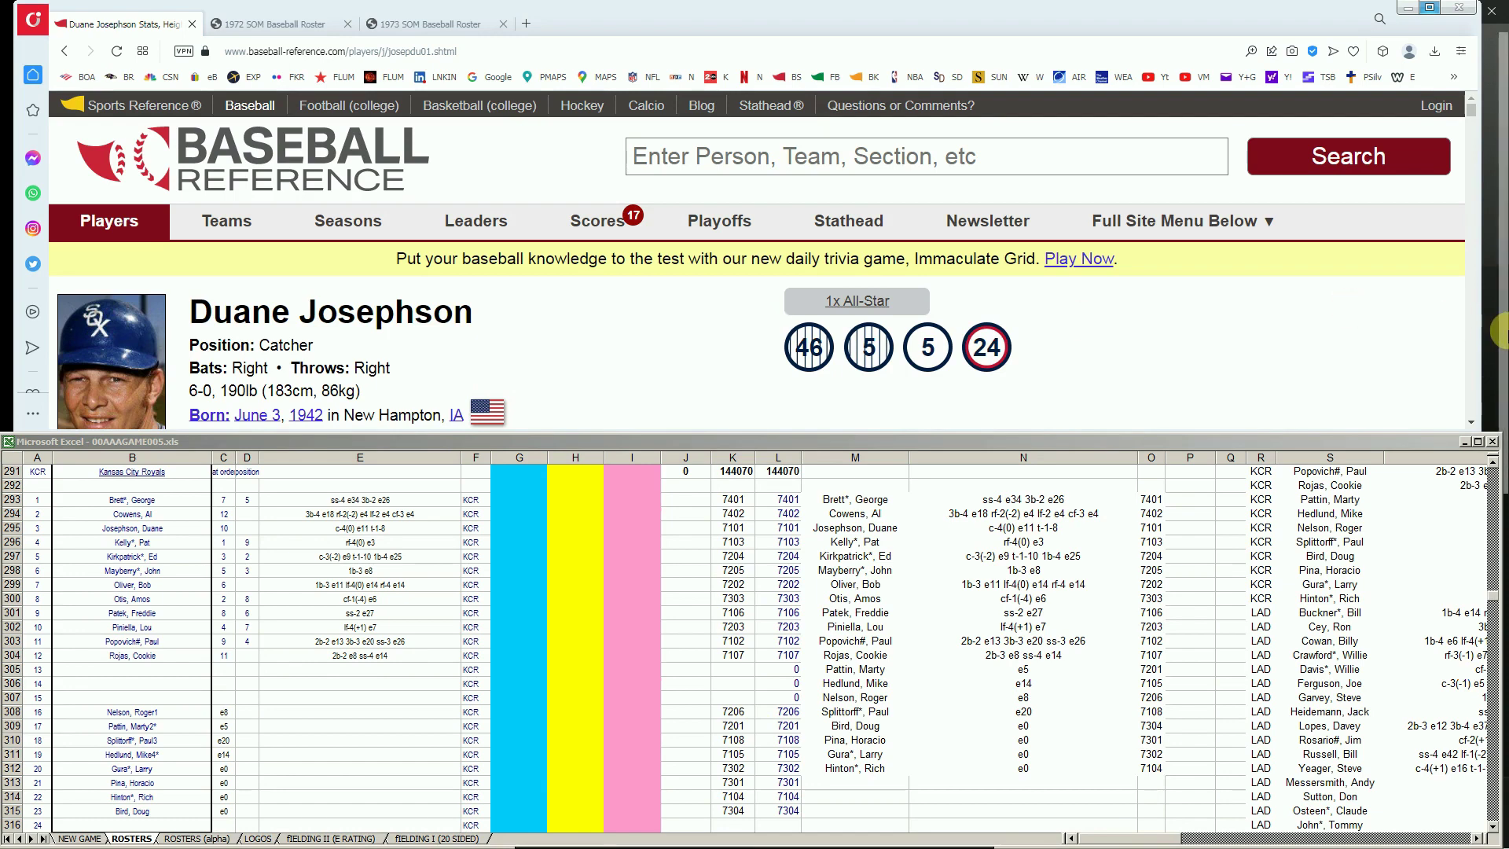
Check Duane Josephson's yearly batting record and his listing among the additional American League players on the 1972 SOM roster
click(1472, 424)
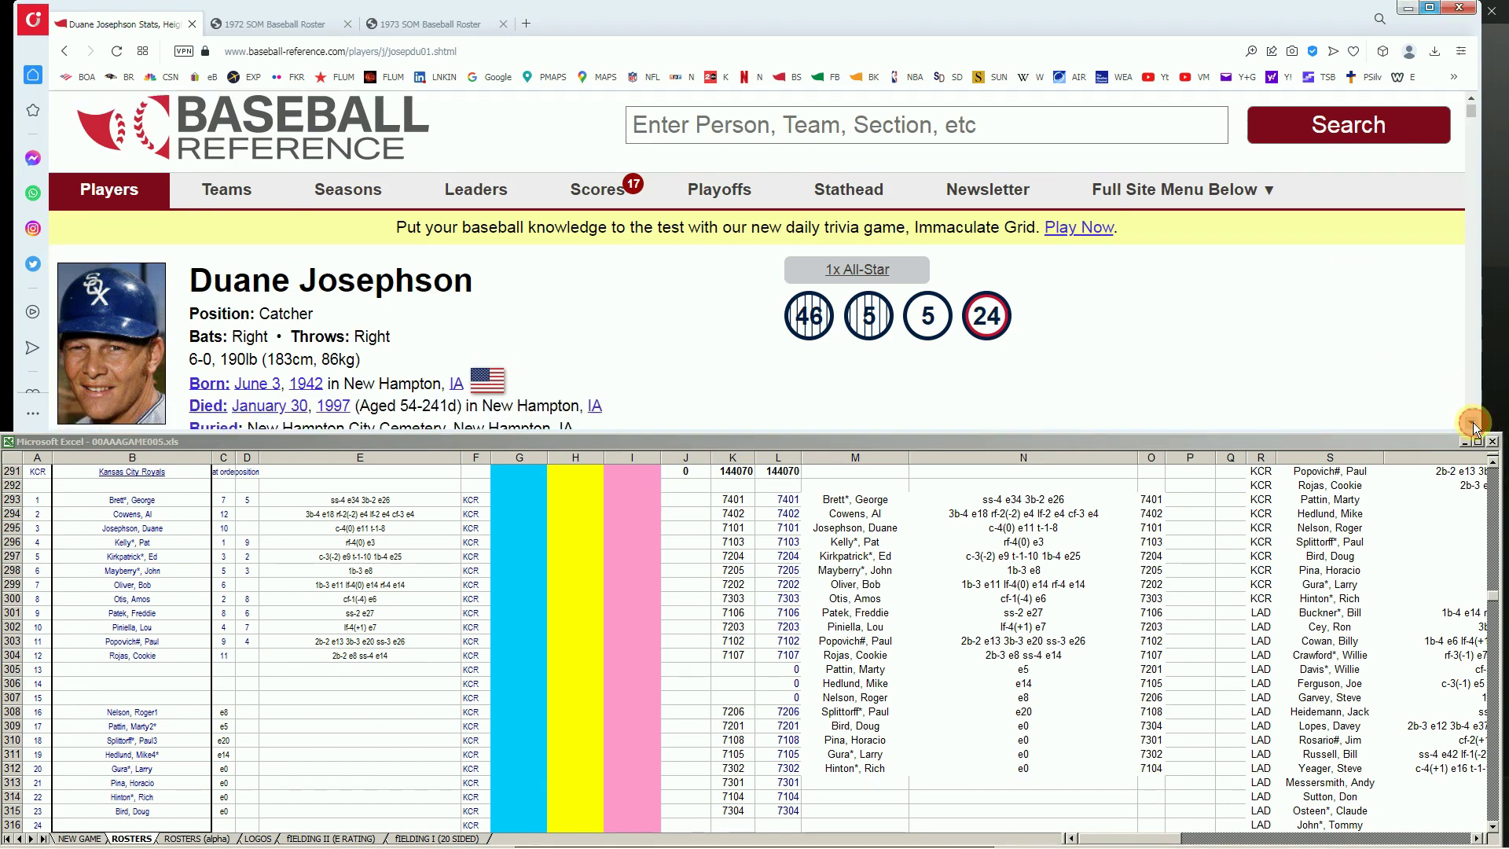
drag(1474, 428, 1475, 429)
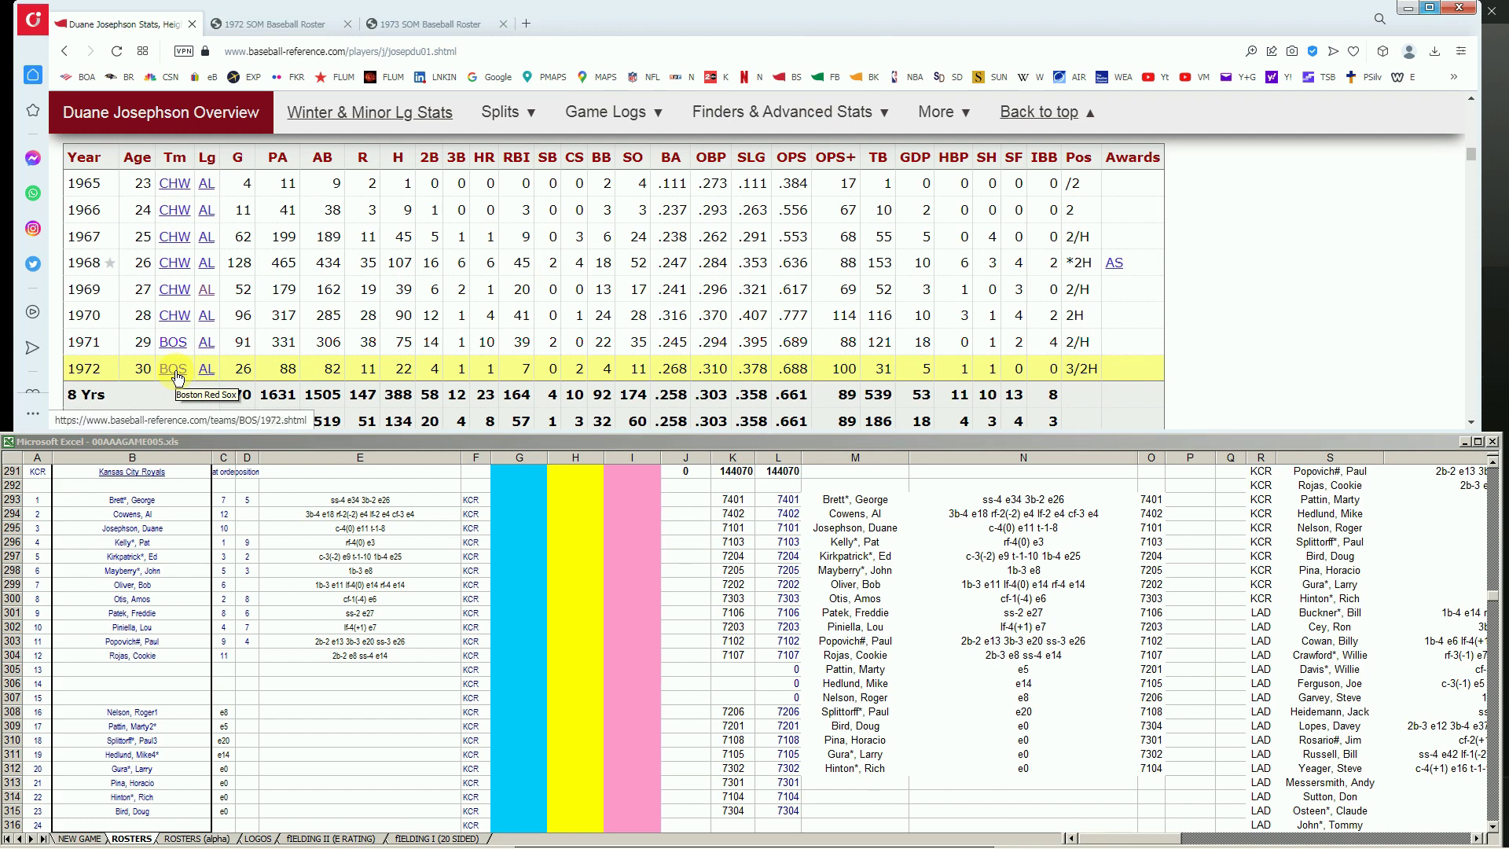
click(300, 25)
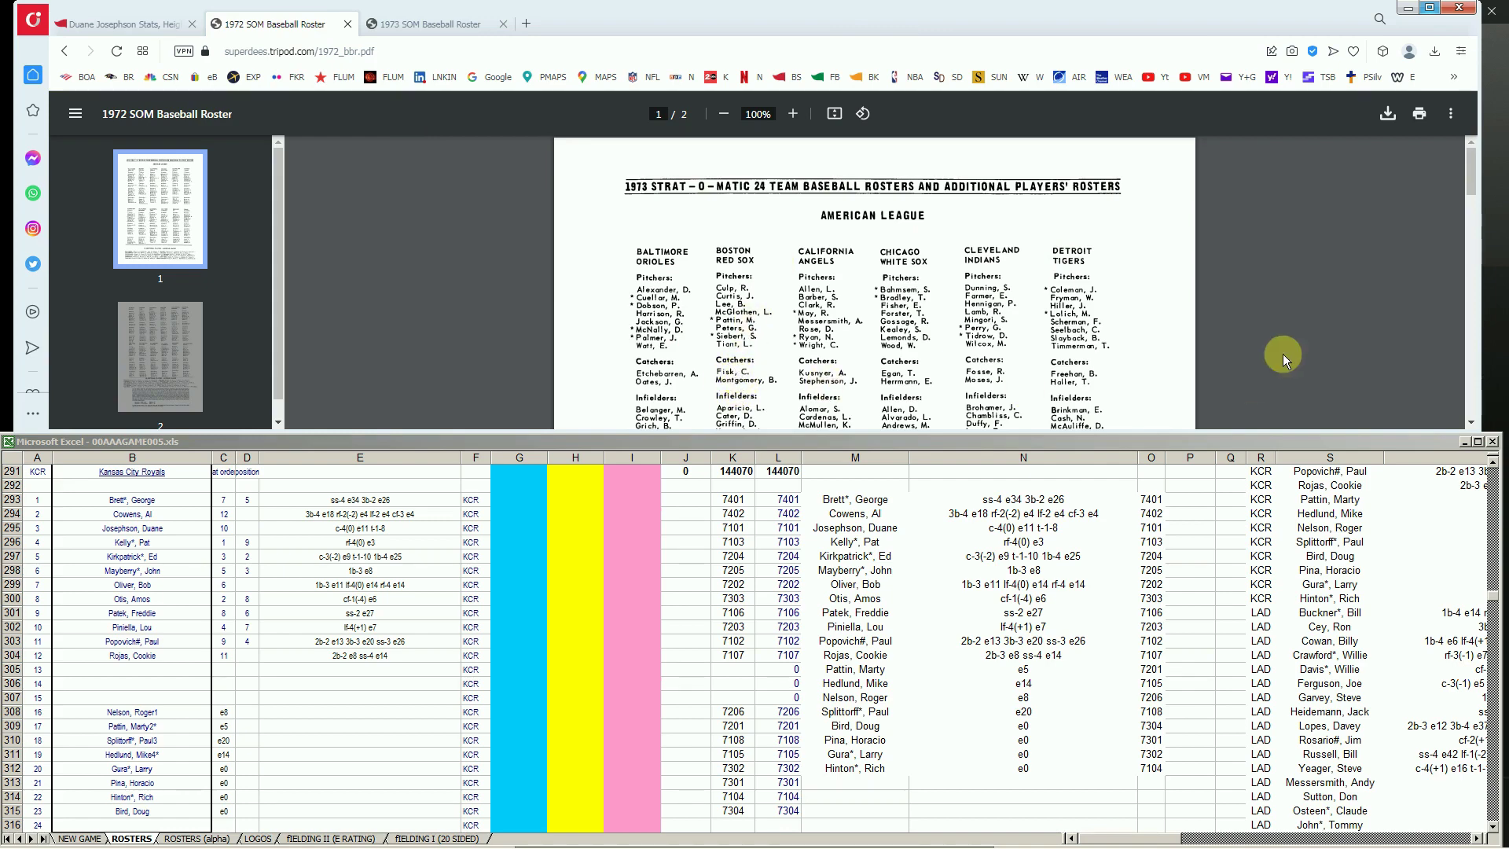
drag(1457, 206, 1456, 281)
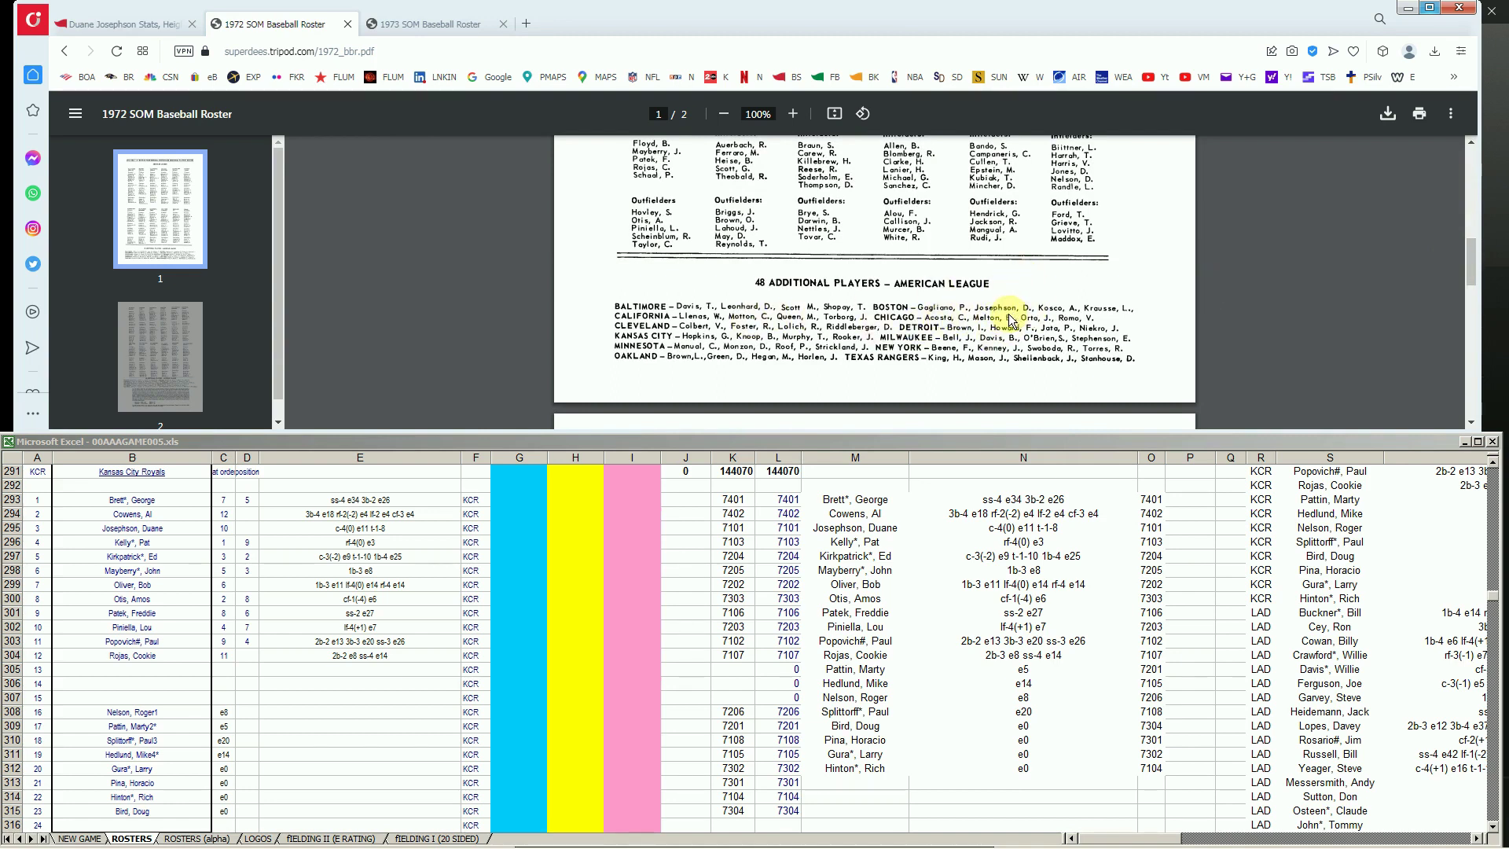
Enter 100 in the yellow column H of the ROSTERS sheet for Josephson, row 295
click(532, 535)
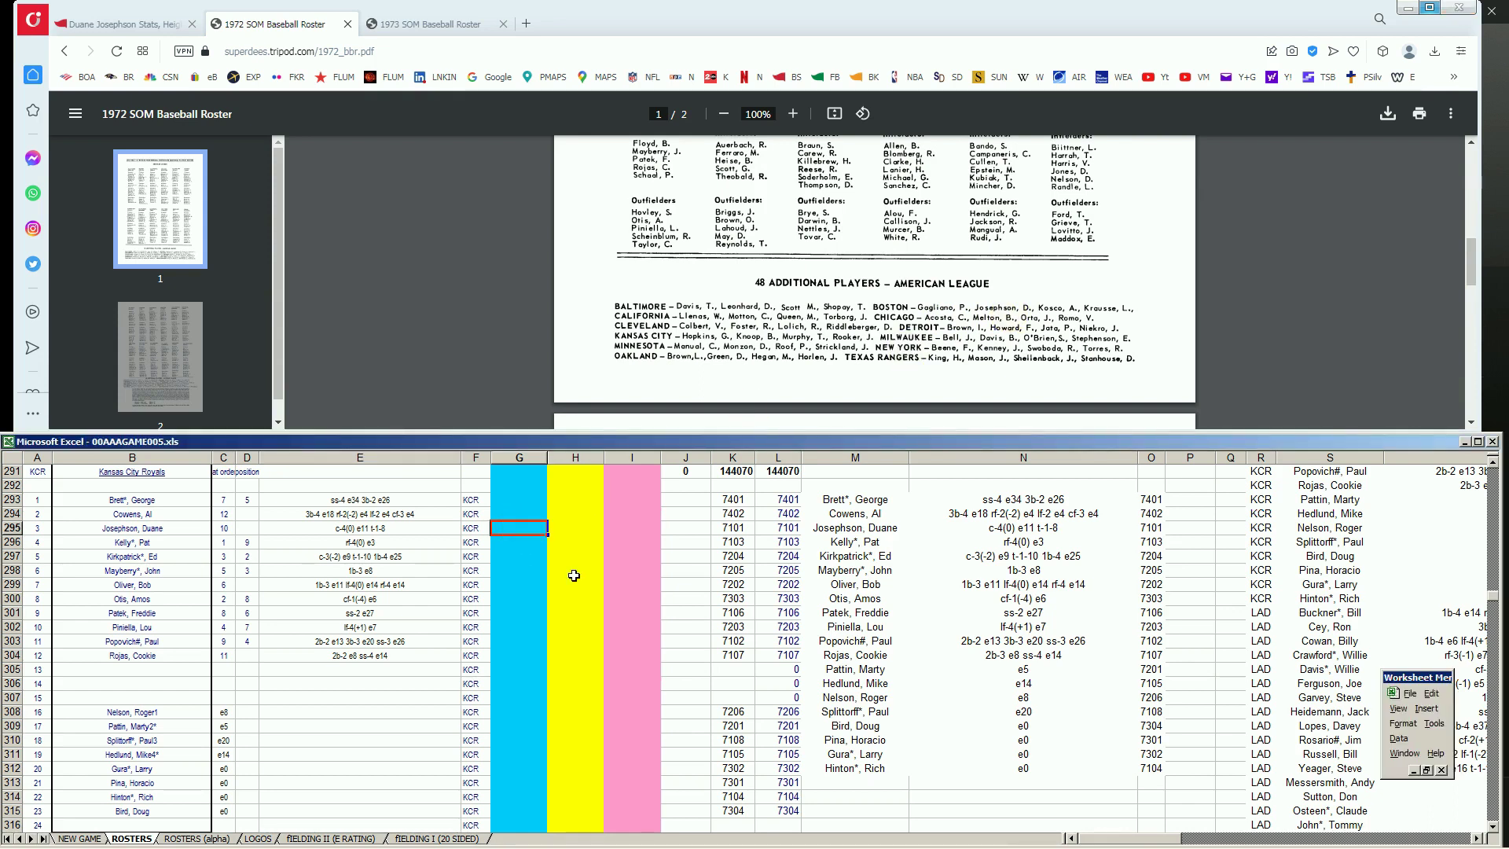
key(Right)
text(100)
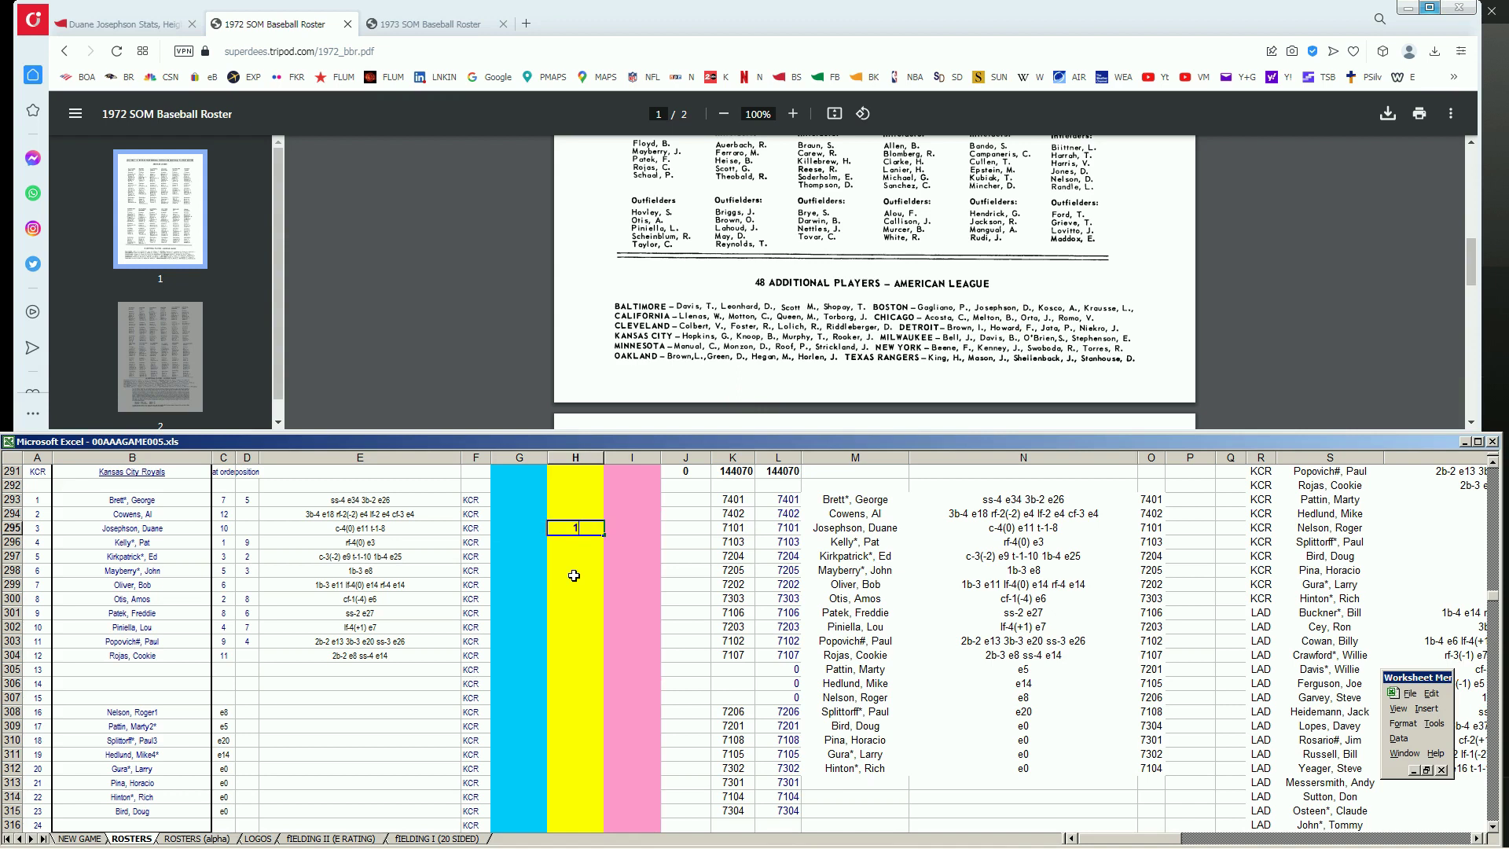
key(Return)
key(Up)
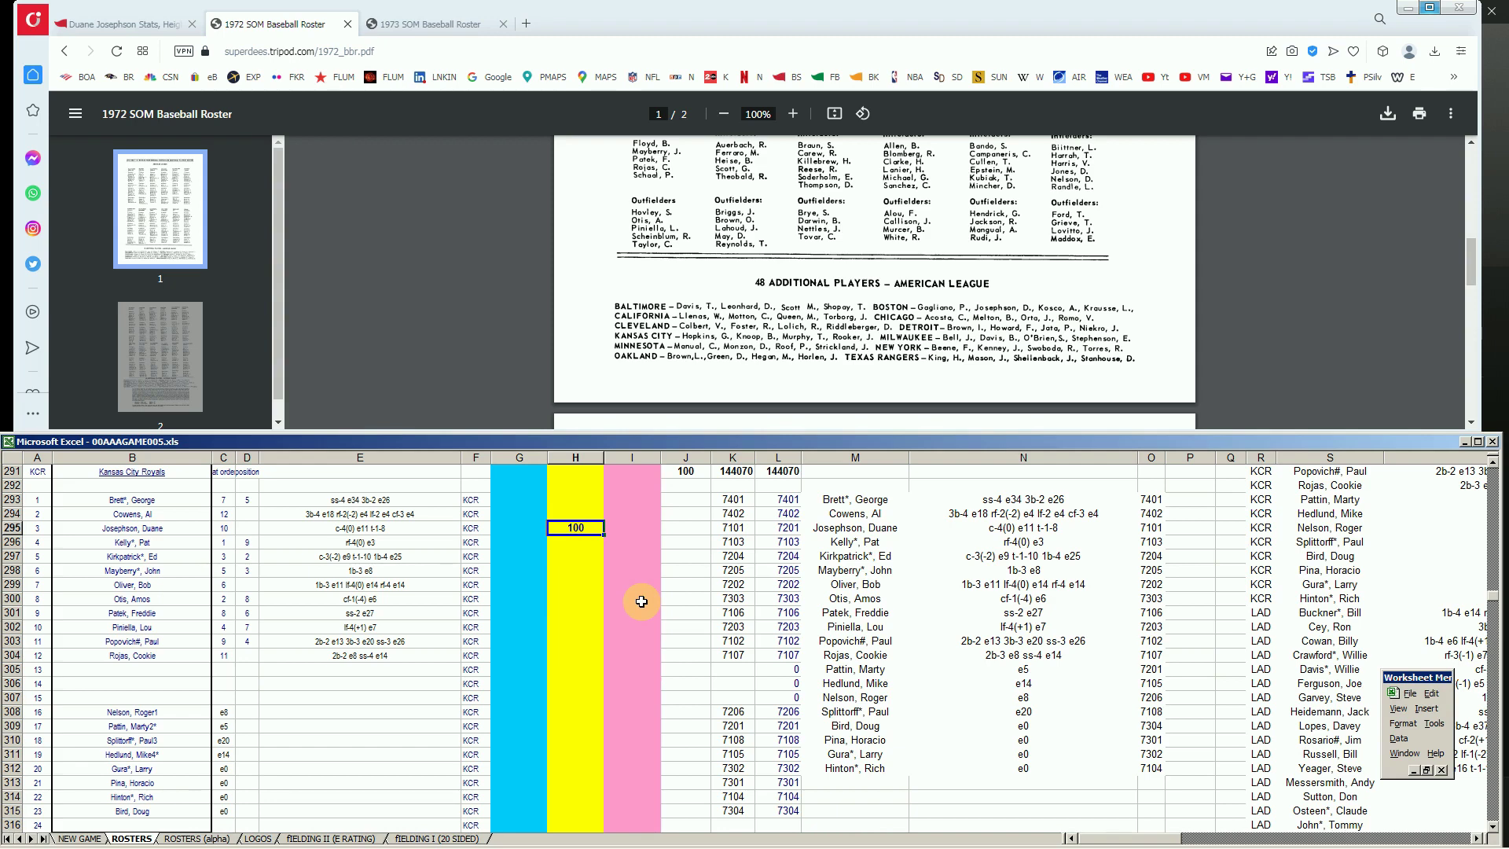
Search Baseball Reference for "pat ke" and open the page of the Pat Kelly who played 1967-1981
click(161, 24)
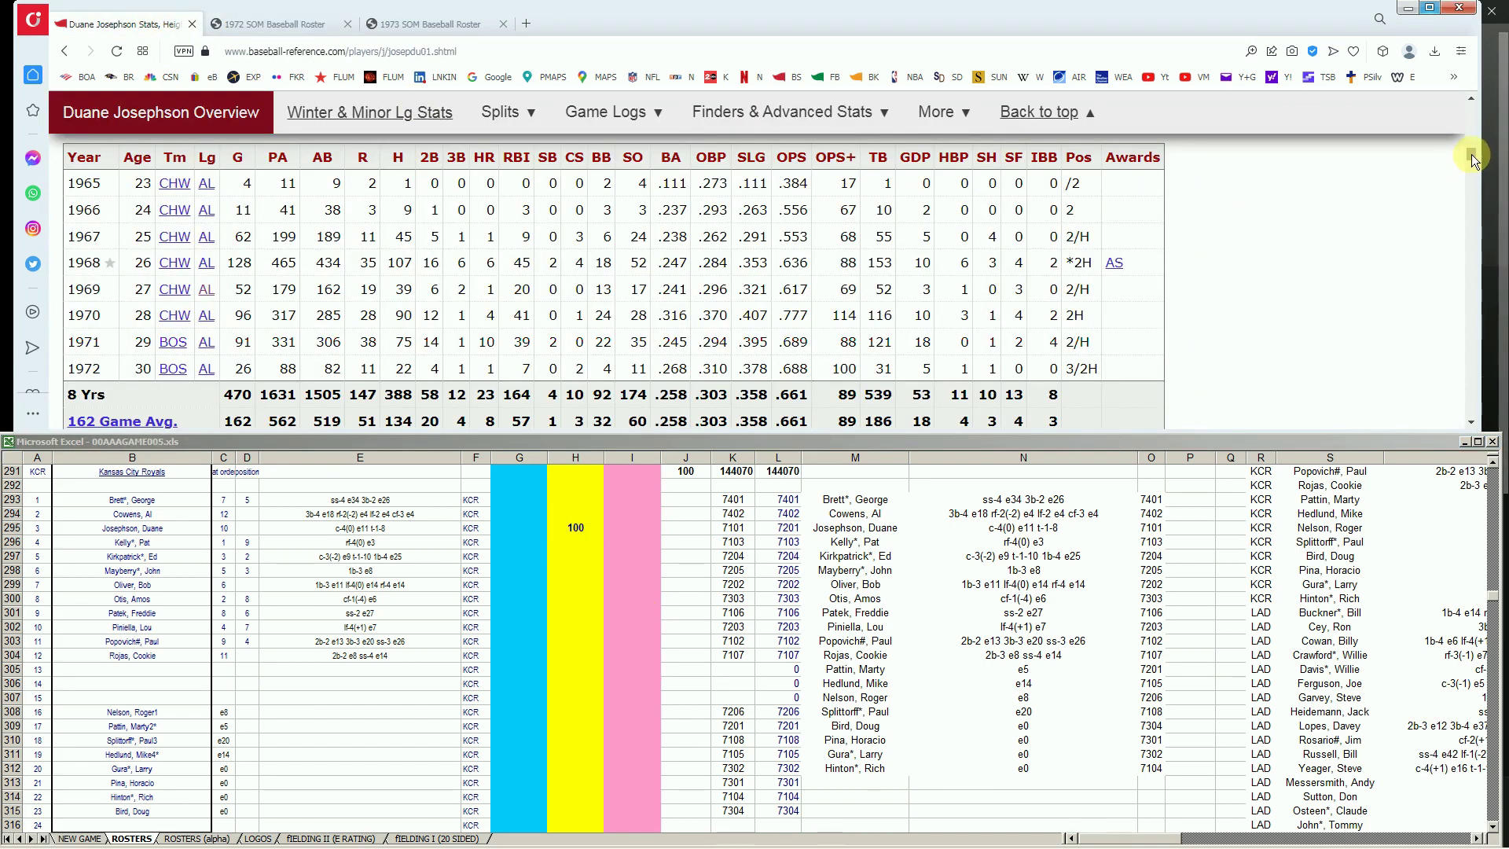
scroll(1467, 161, up, 10)
click(982, 153)
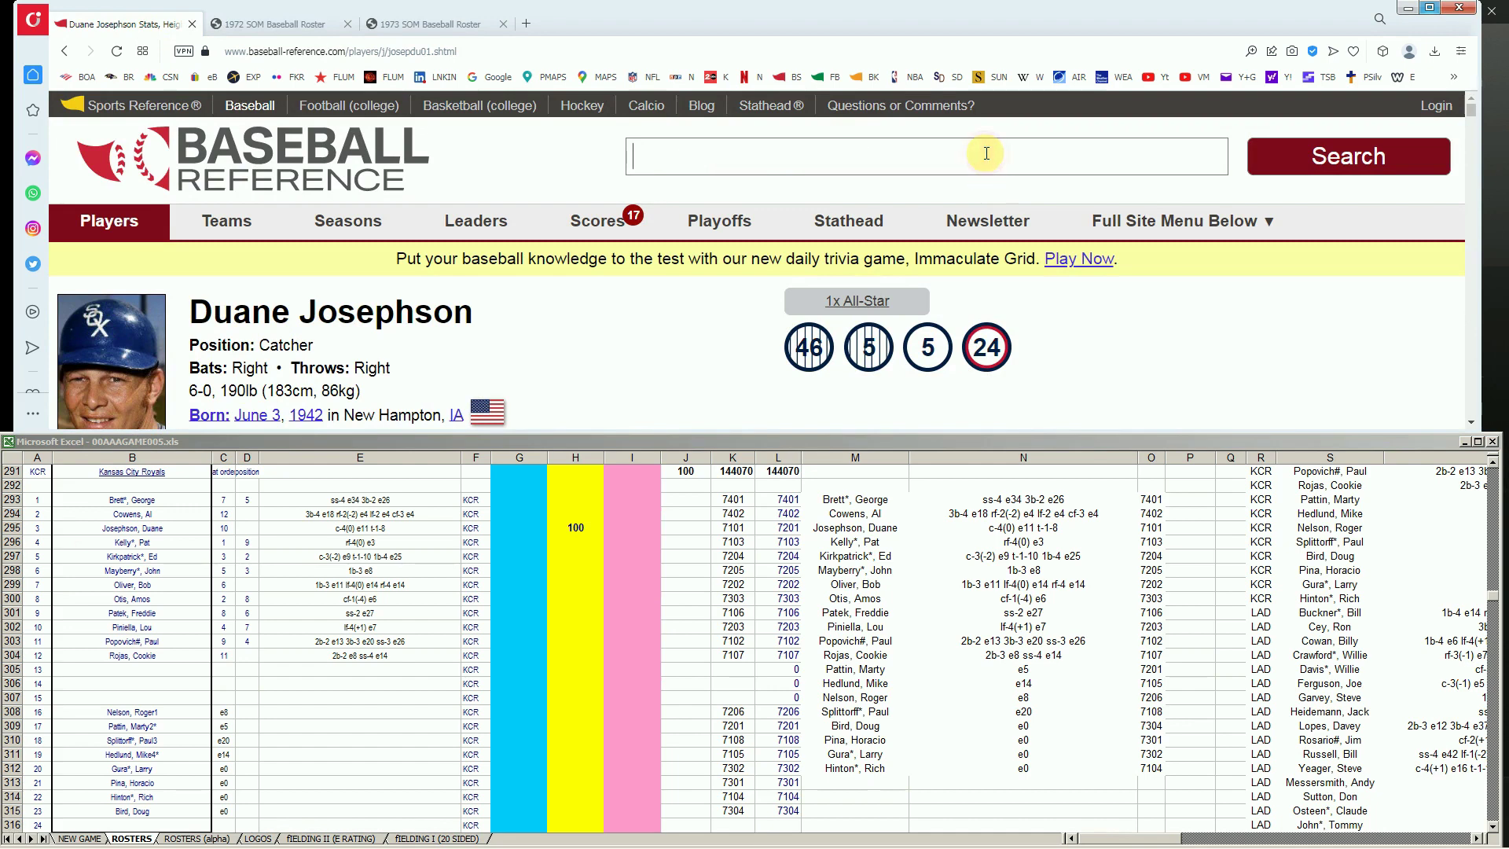
text(pat ke)
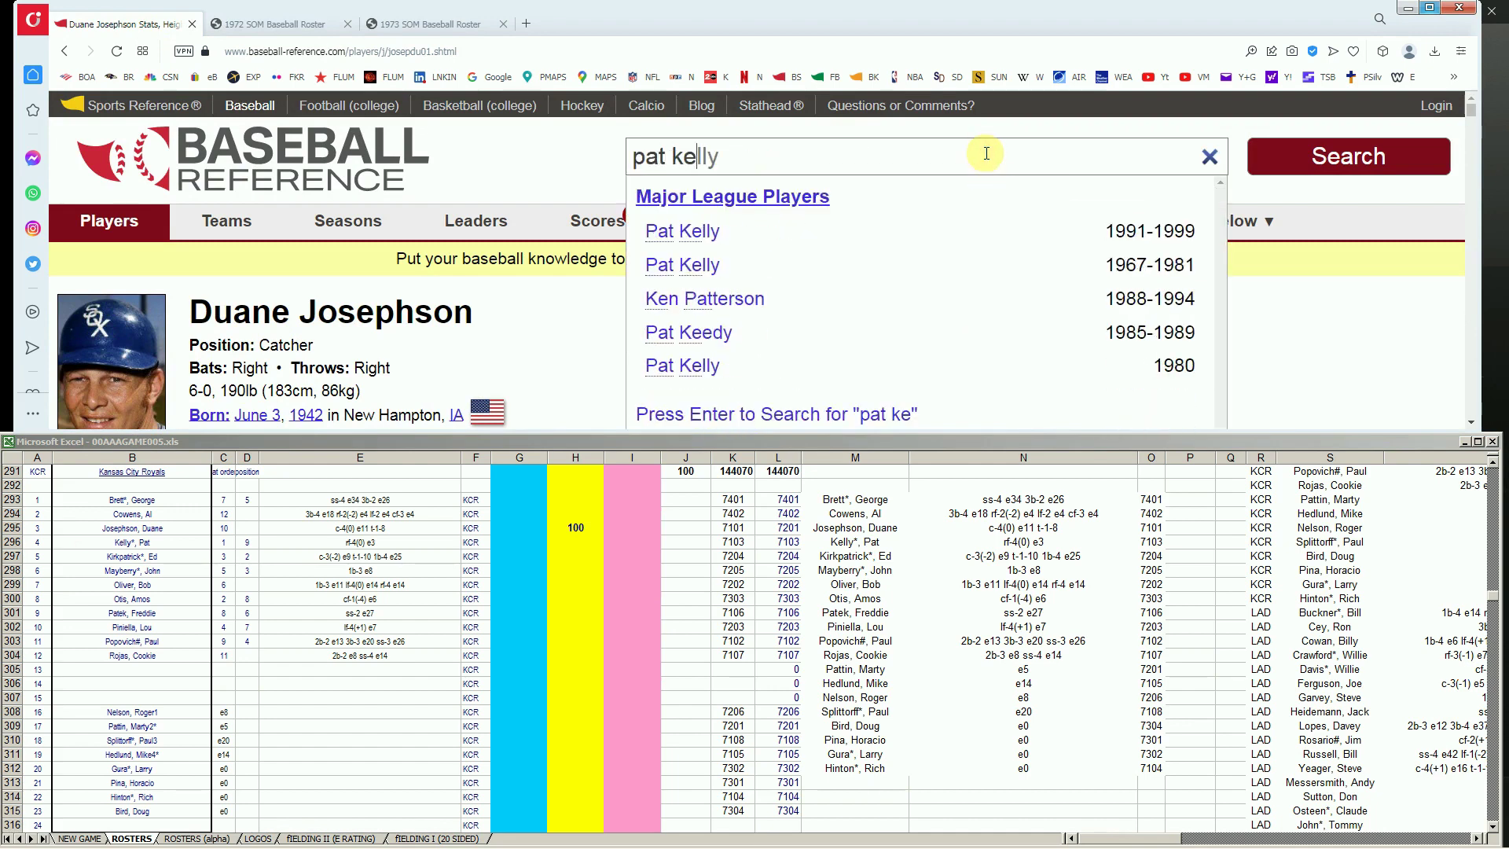
click(699, 275)
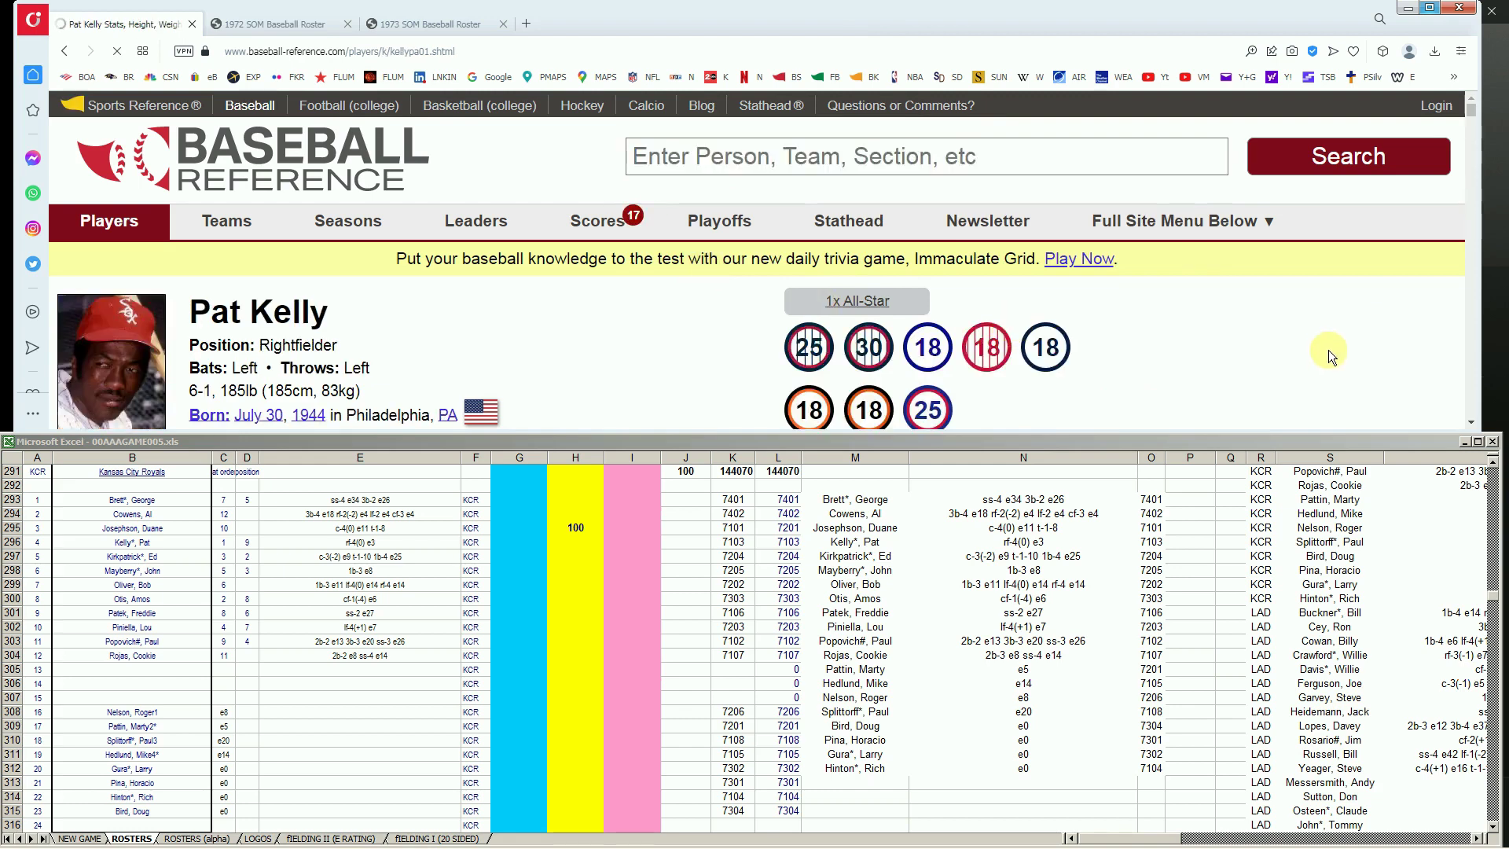
Examine Pat Kelly's Standard Batting table, comparing his teams, games and positions season by season
scroll(1368, 319, down, 2)
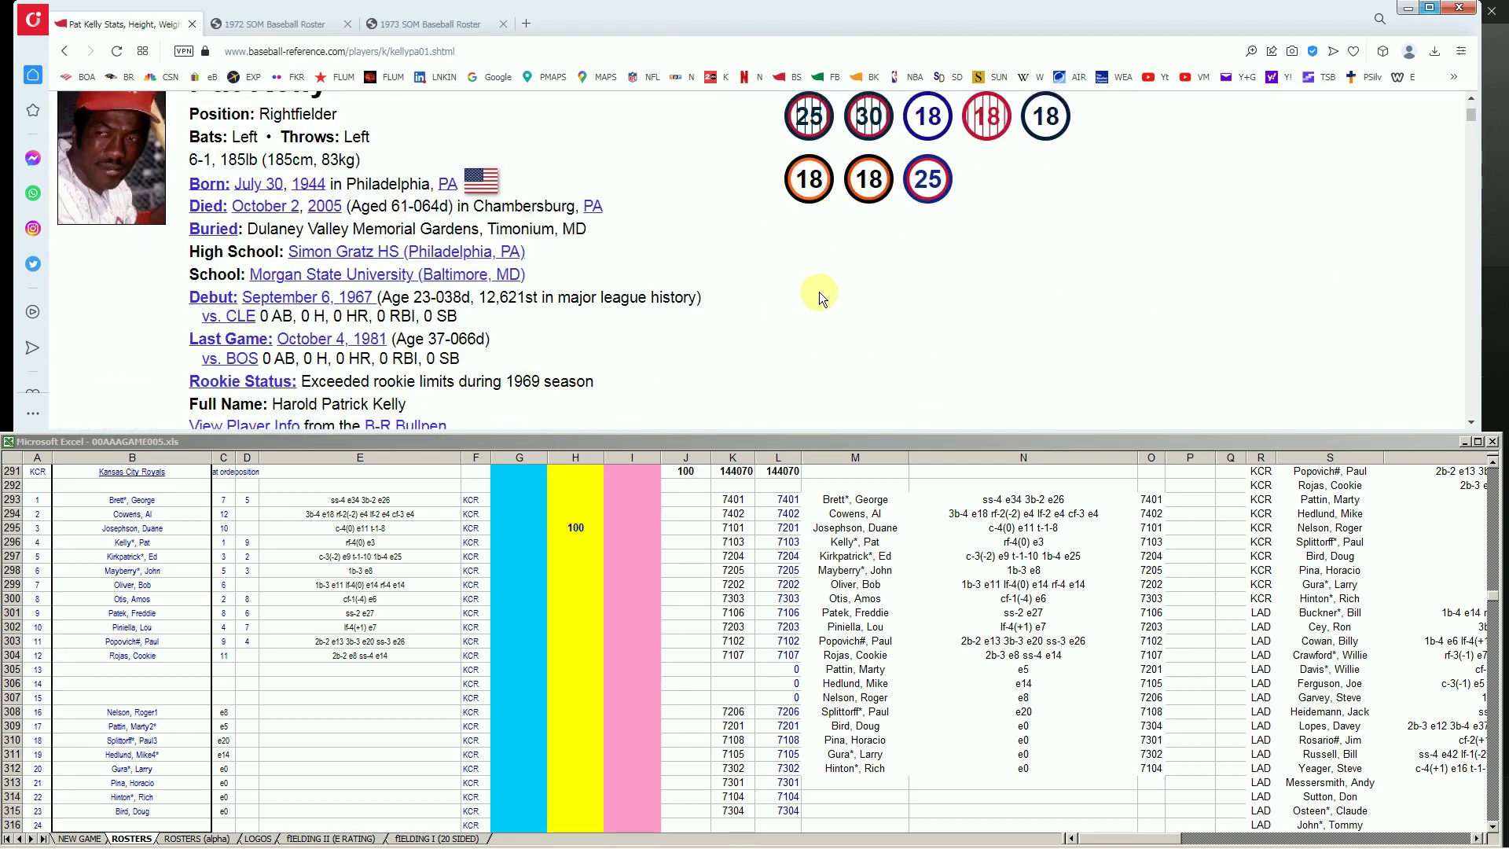
mouse_move(78, 294)
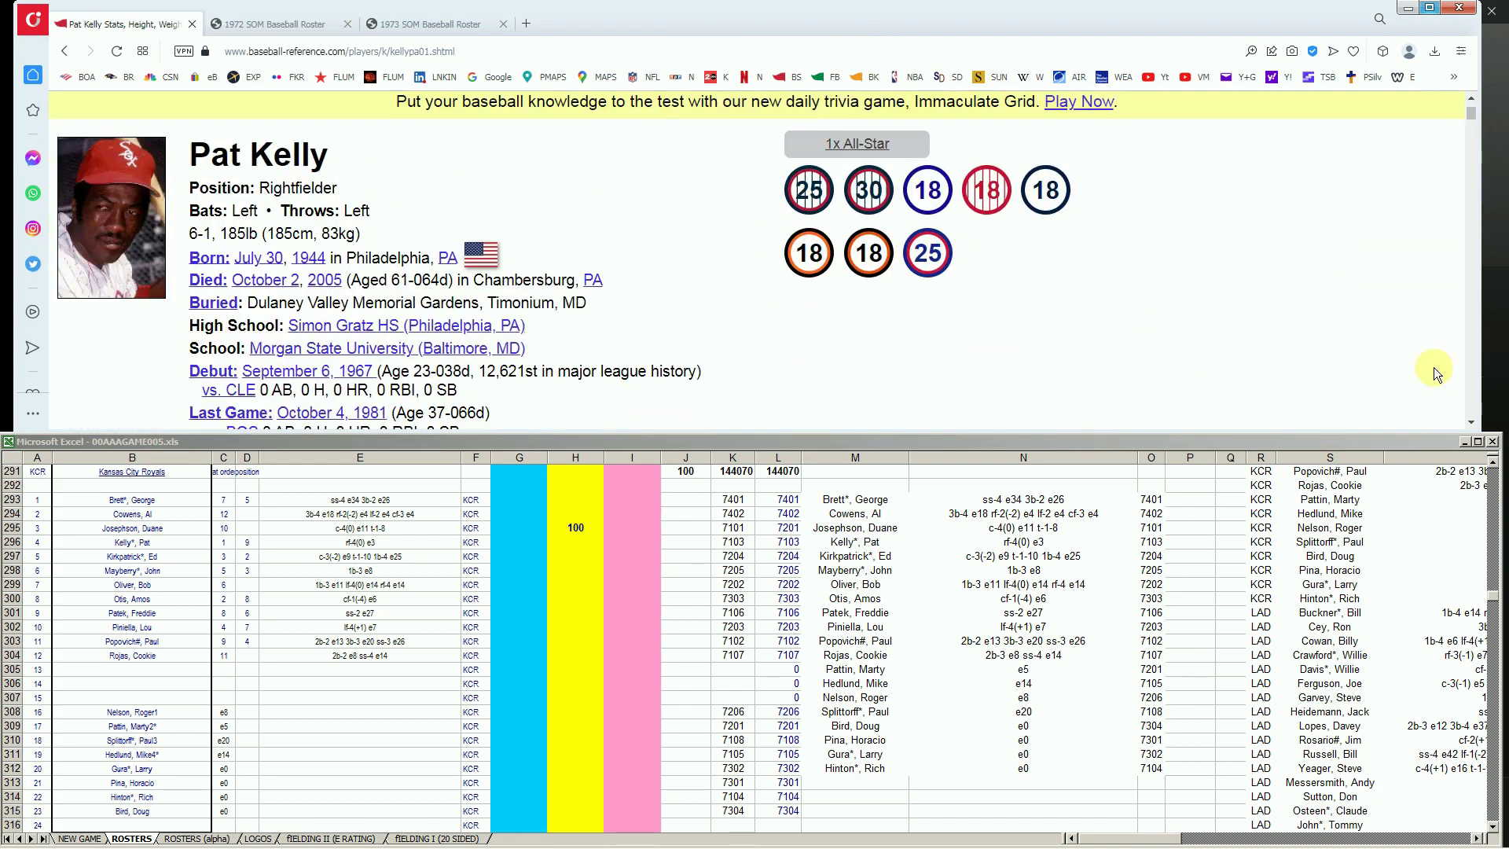
scroll(1389, 262, down, 6)
scroll(1383, 258, down, 4)
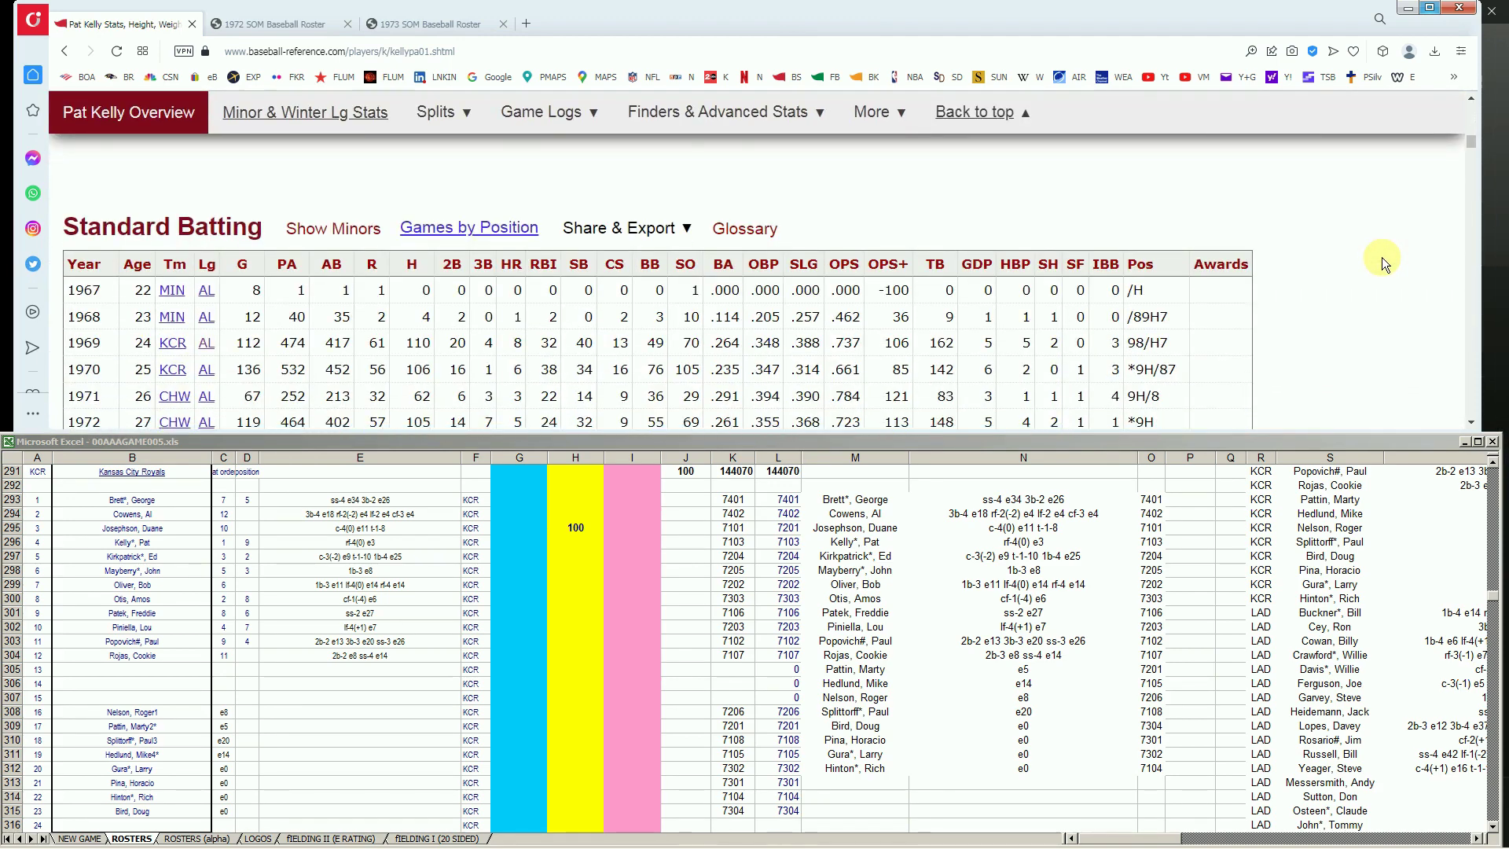
scroll(1381, 257, down, 1)
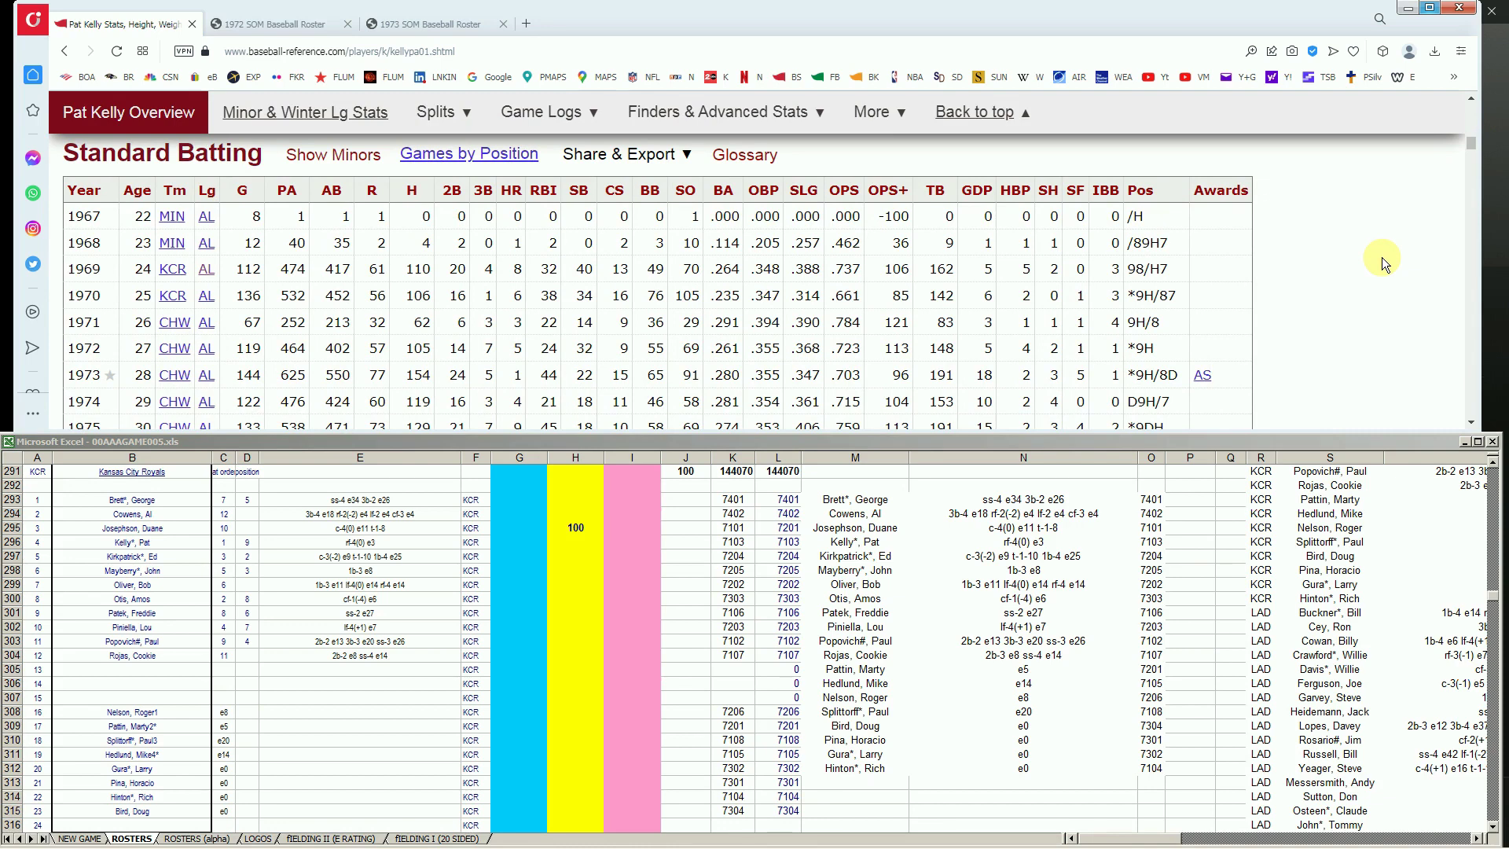
scroll(1381, 257, down, 3)
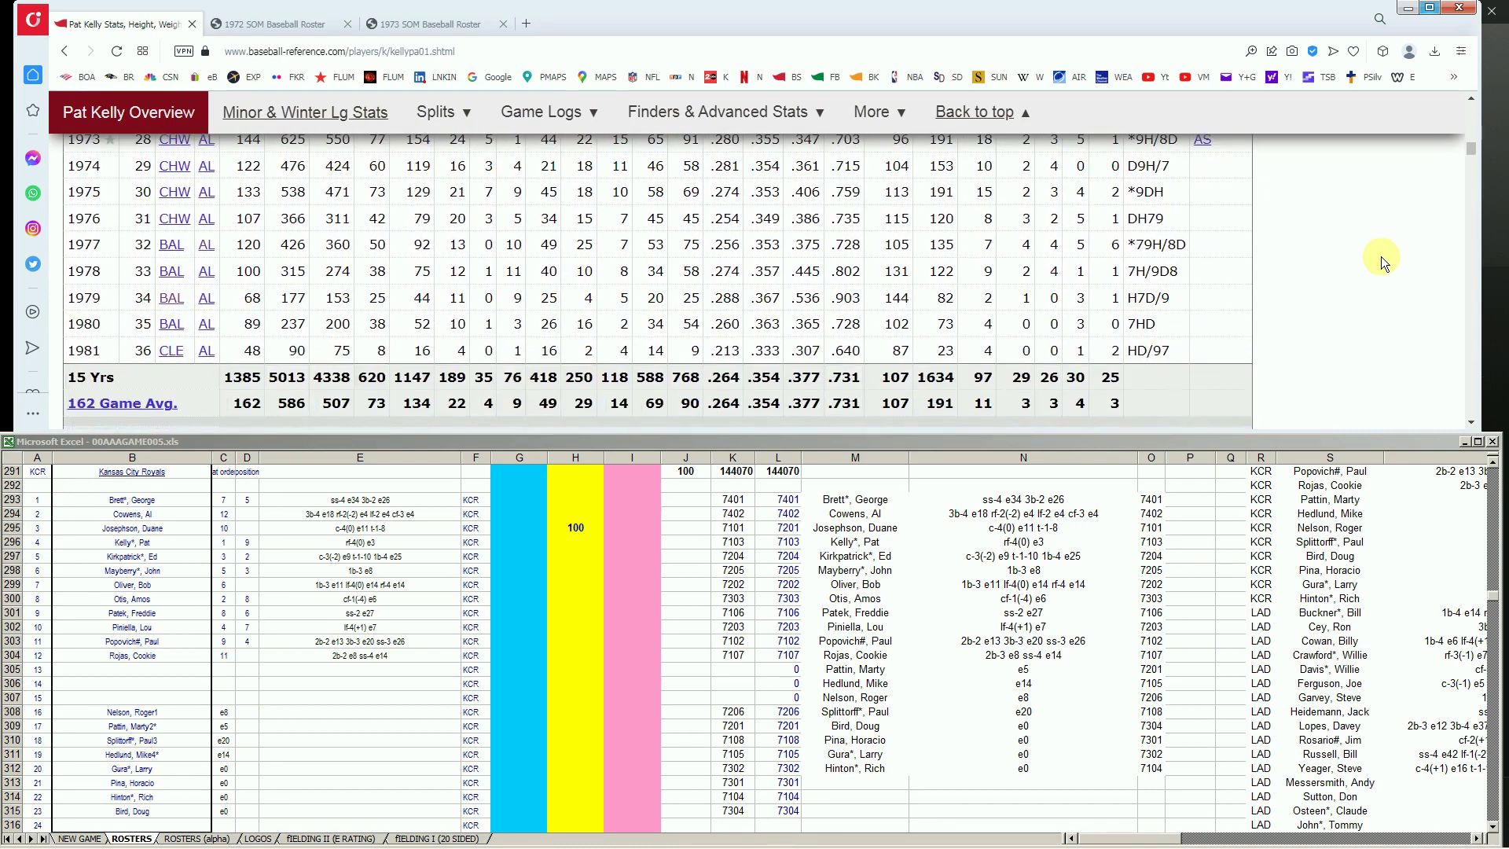
scroll(1380, 256, up, 3)
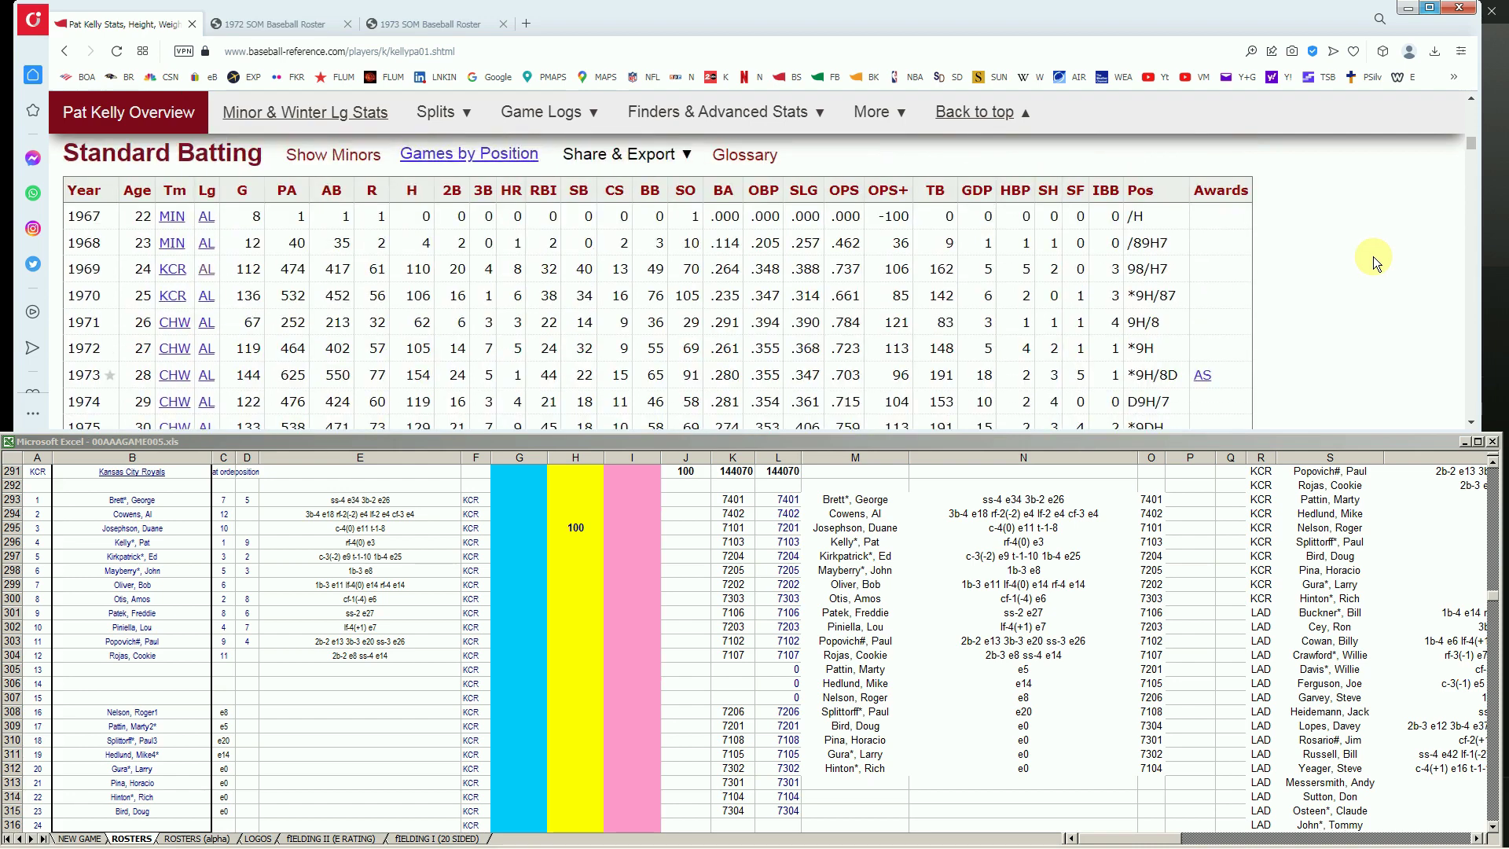
scroll(164, 330, down, 1)
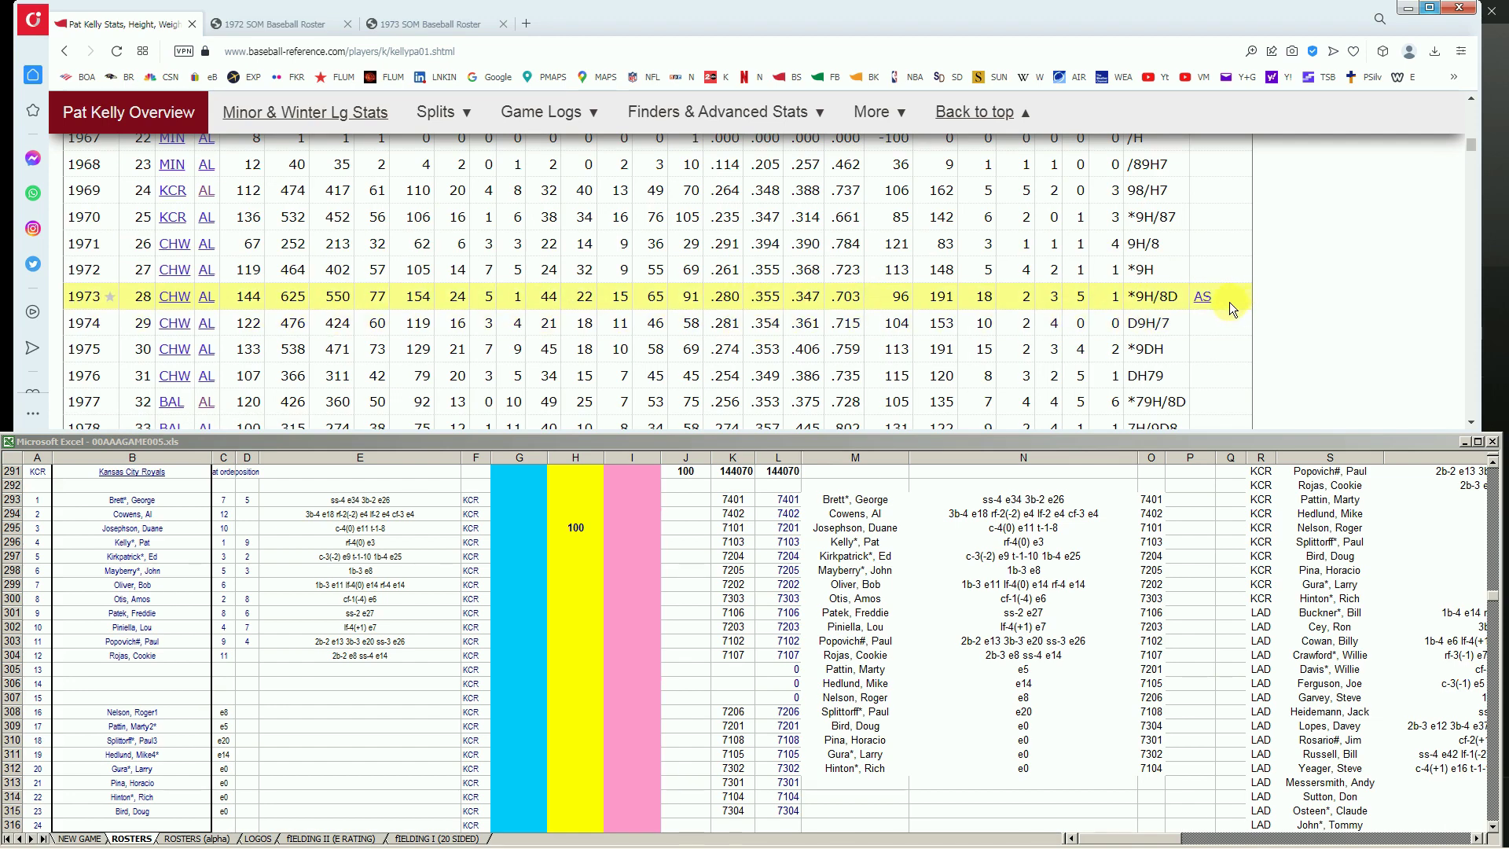
click(506, 543)
click(506, 543)
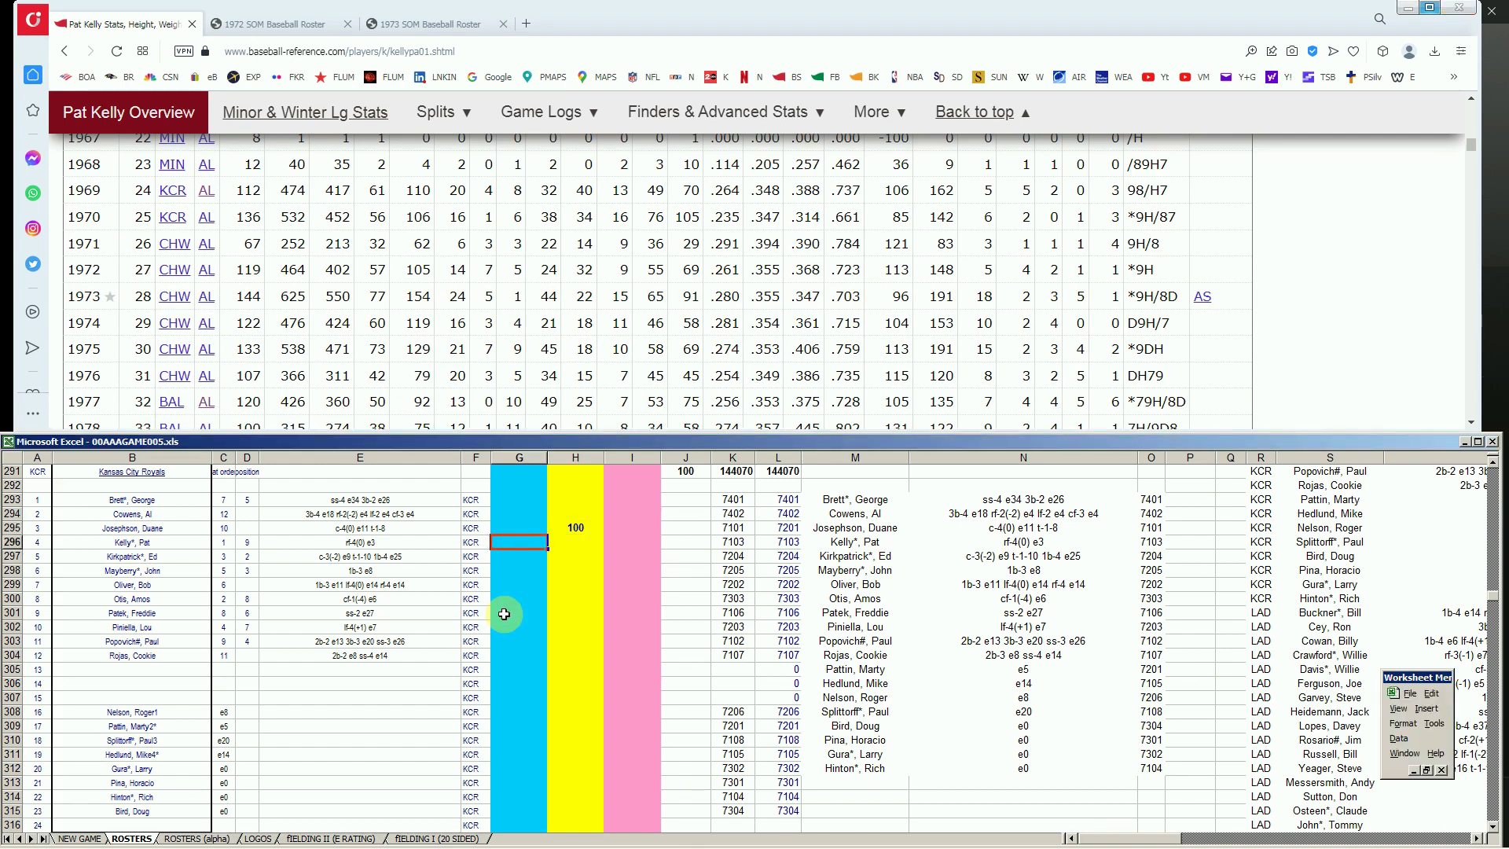
text(10000)
key(Tab)
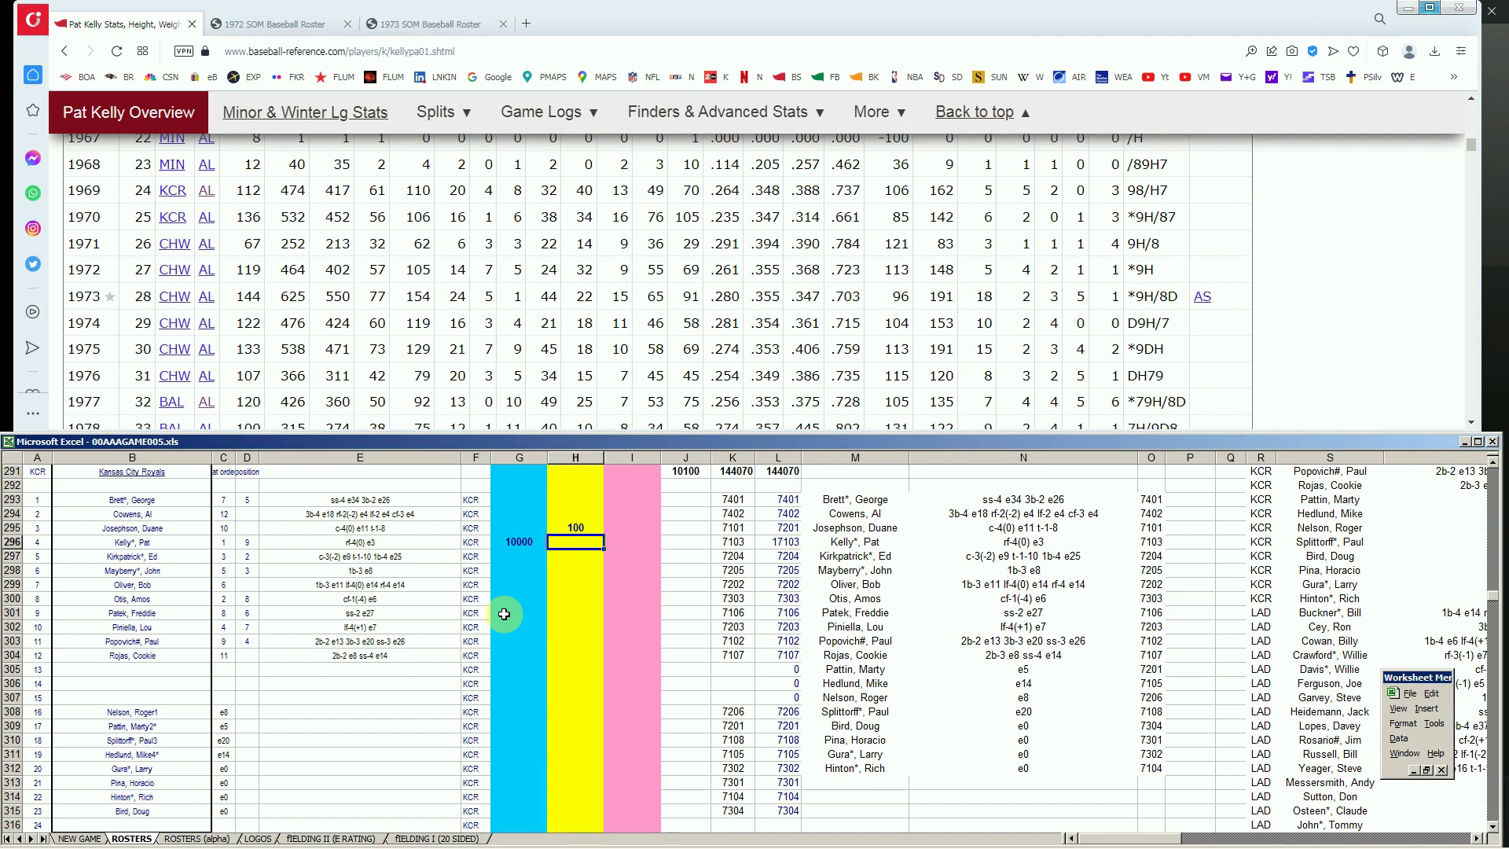
key(Tab)
key(Tab)
text(tra)
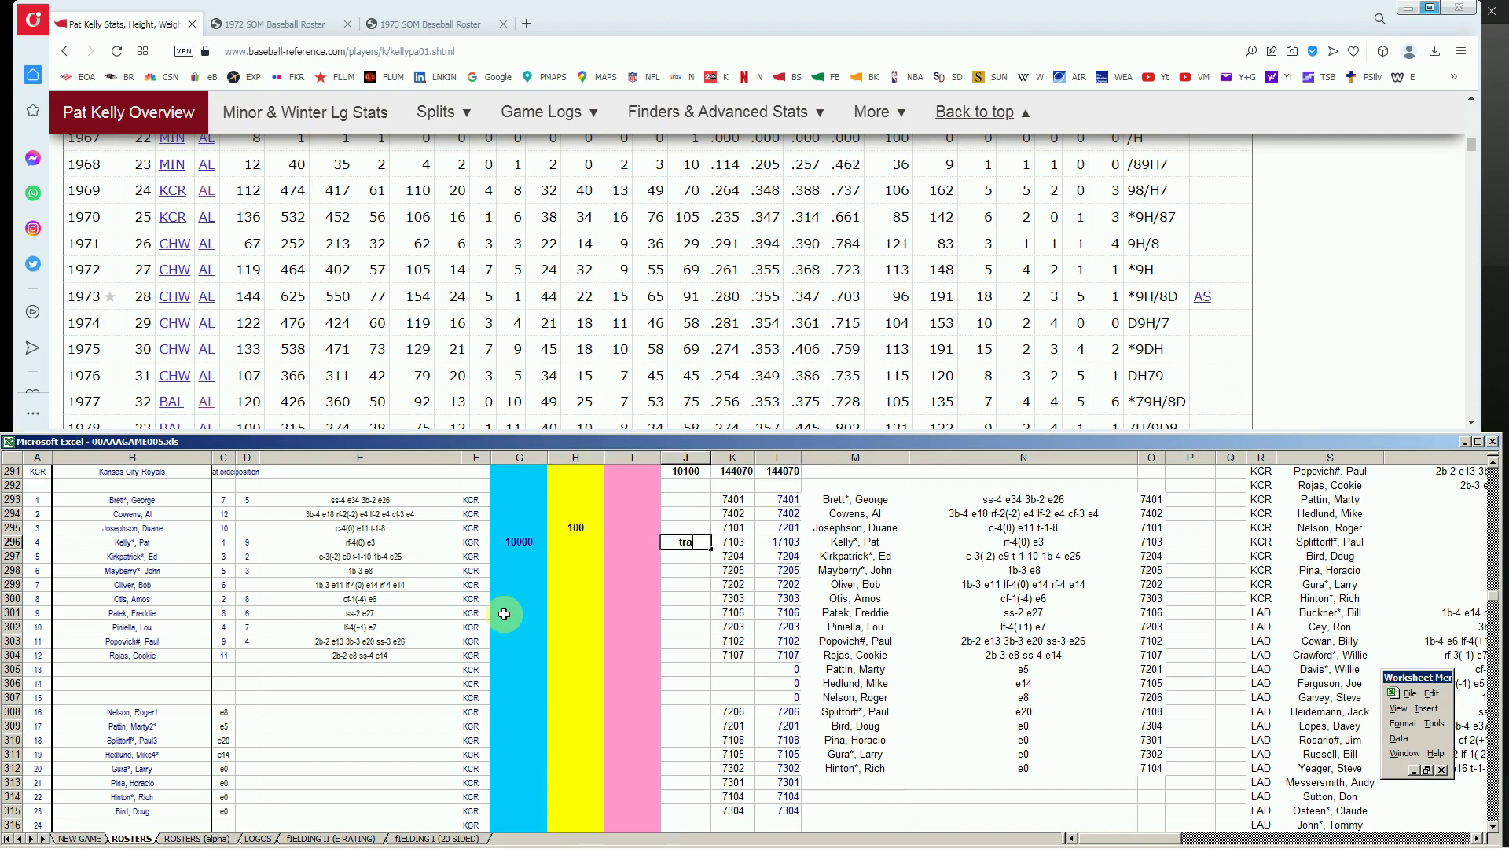
text(de?)
key(Return)
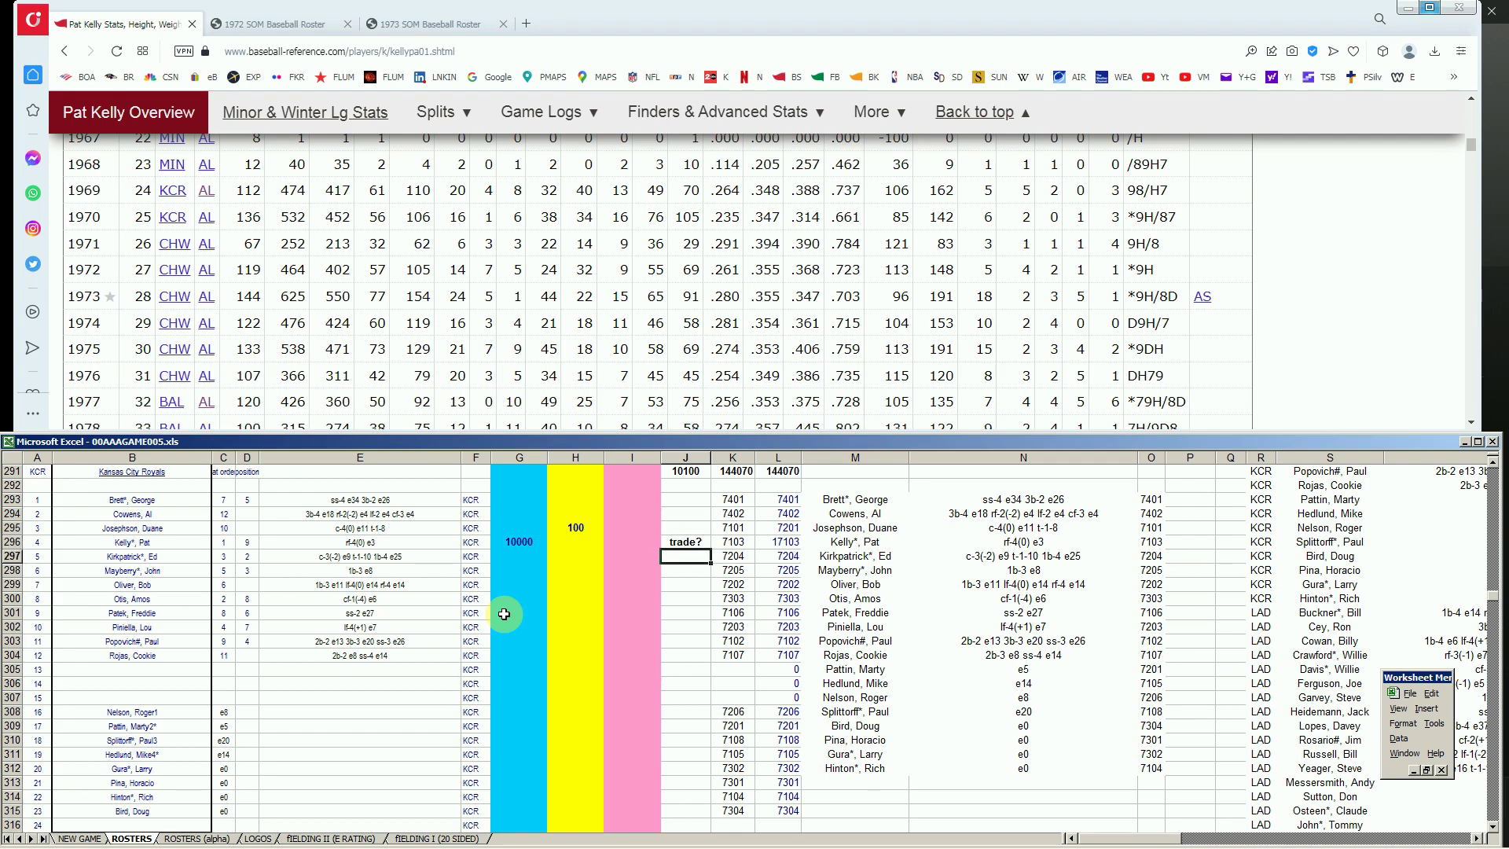
Look up Freddie Patek on Baseball Reference and review his Standard Batting seasons
click(1472, 147)
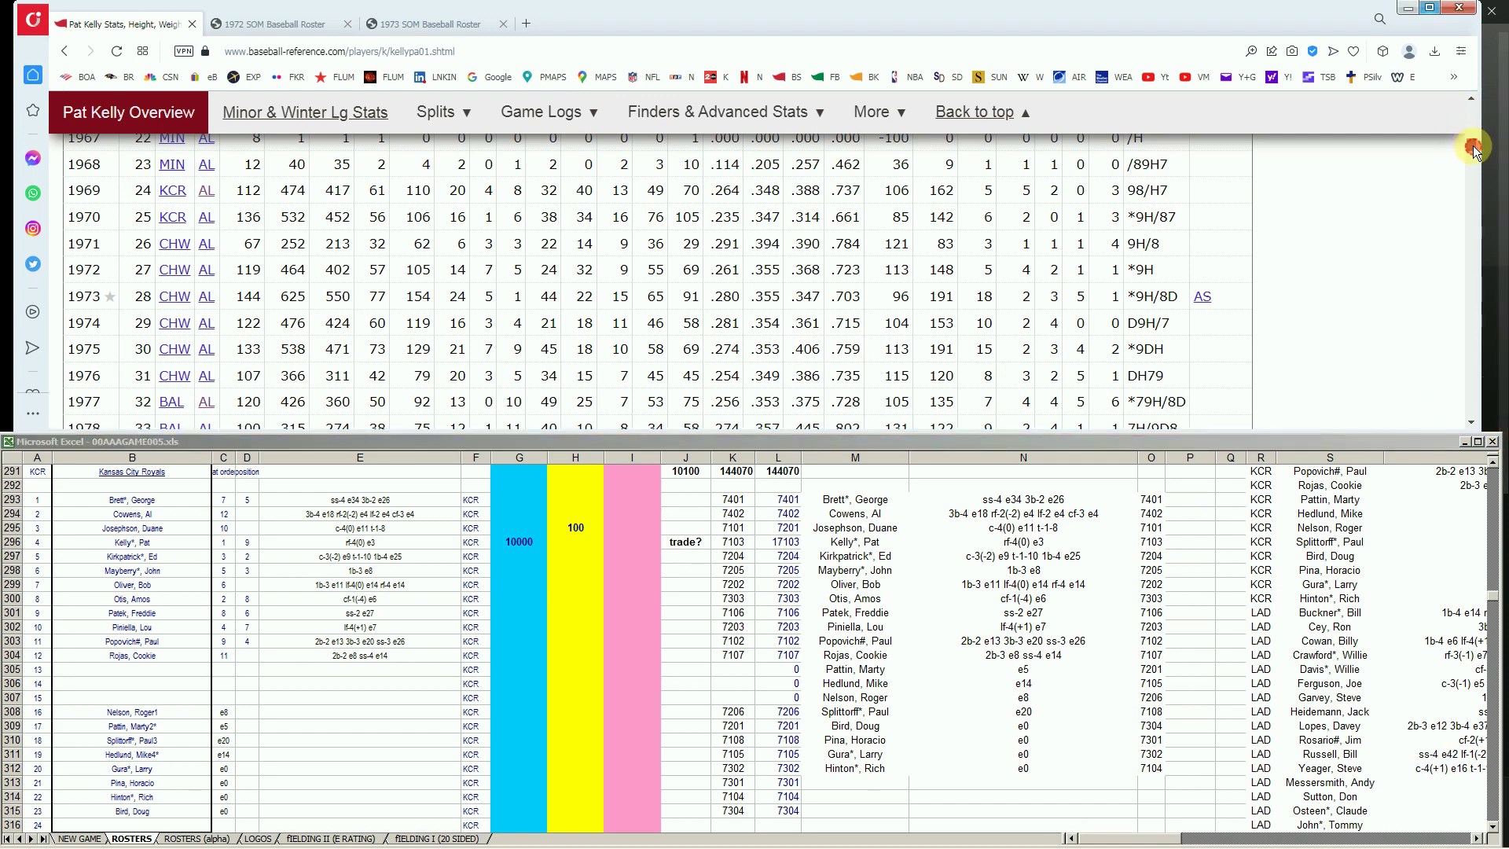
drag(1472, 147, 1472, 104)
click(1138, 149)
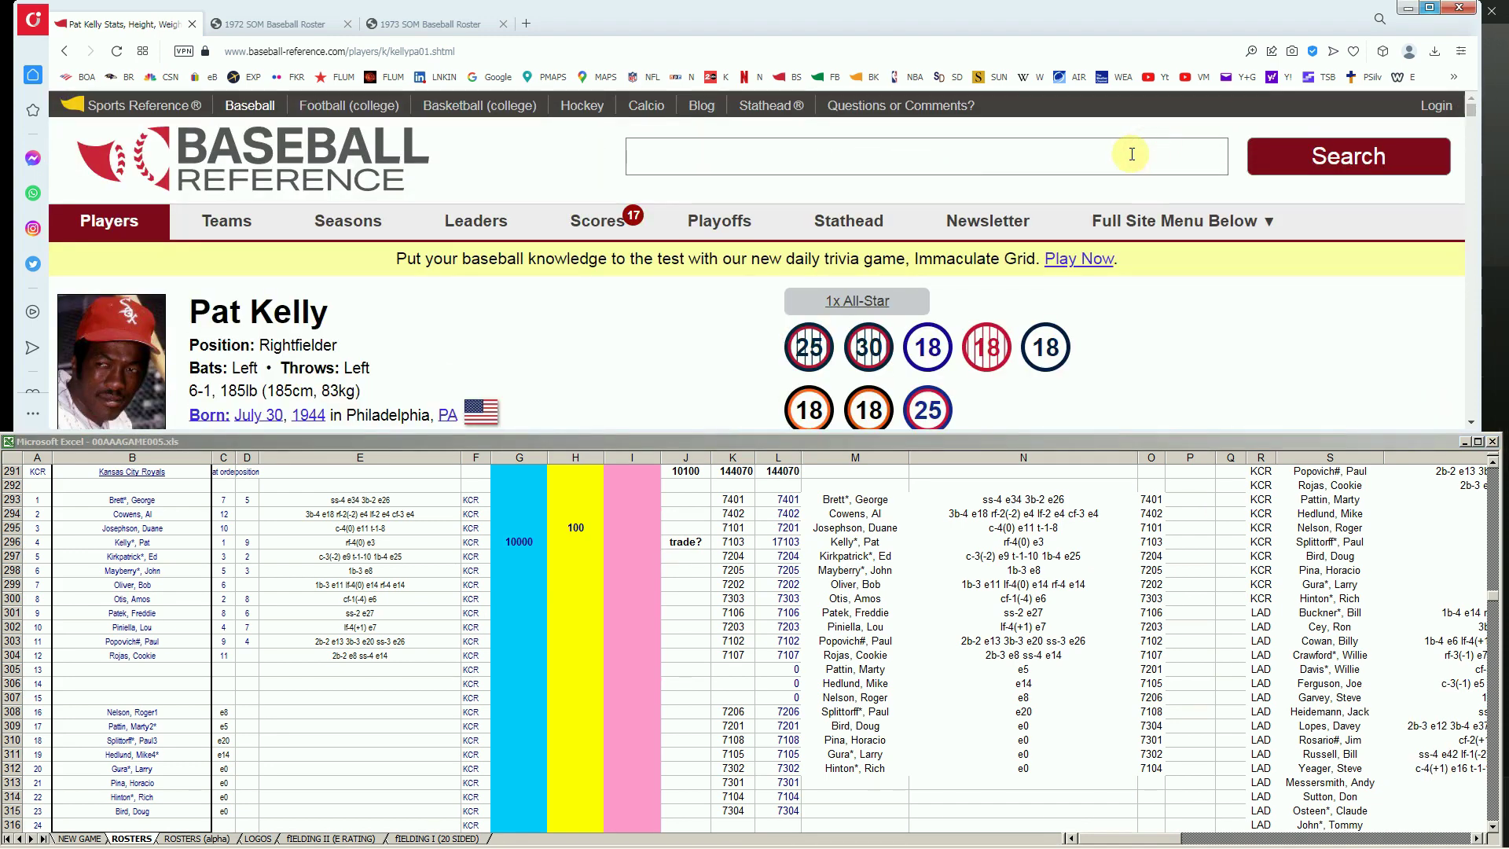
text(patek)
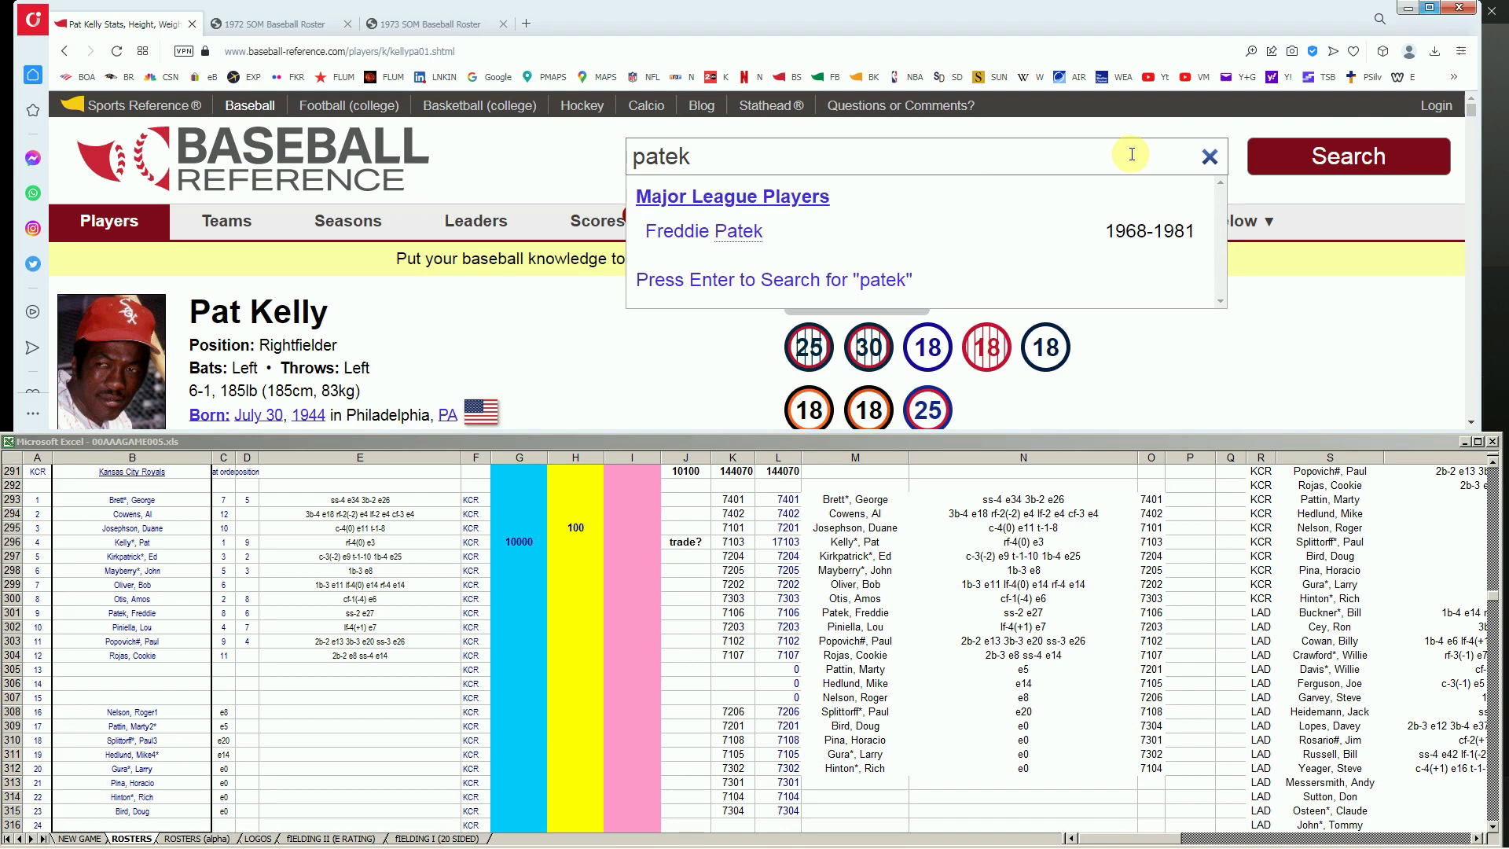
click(692, 238)
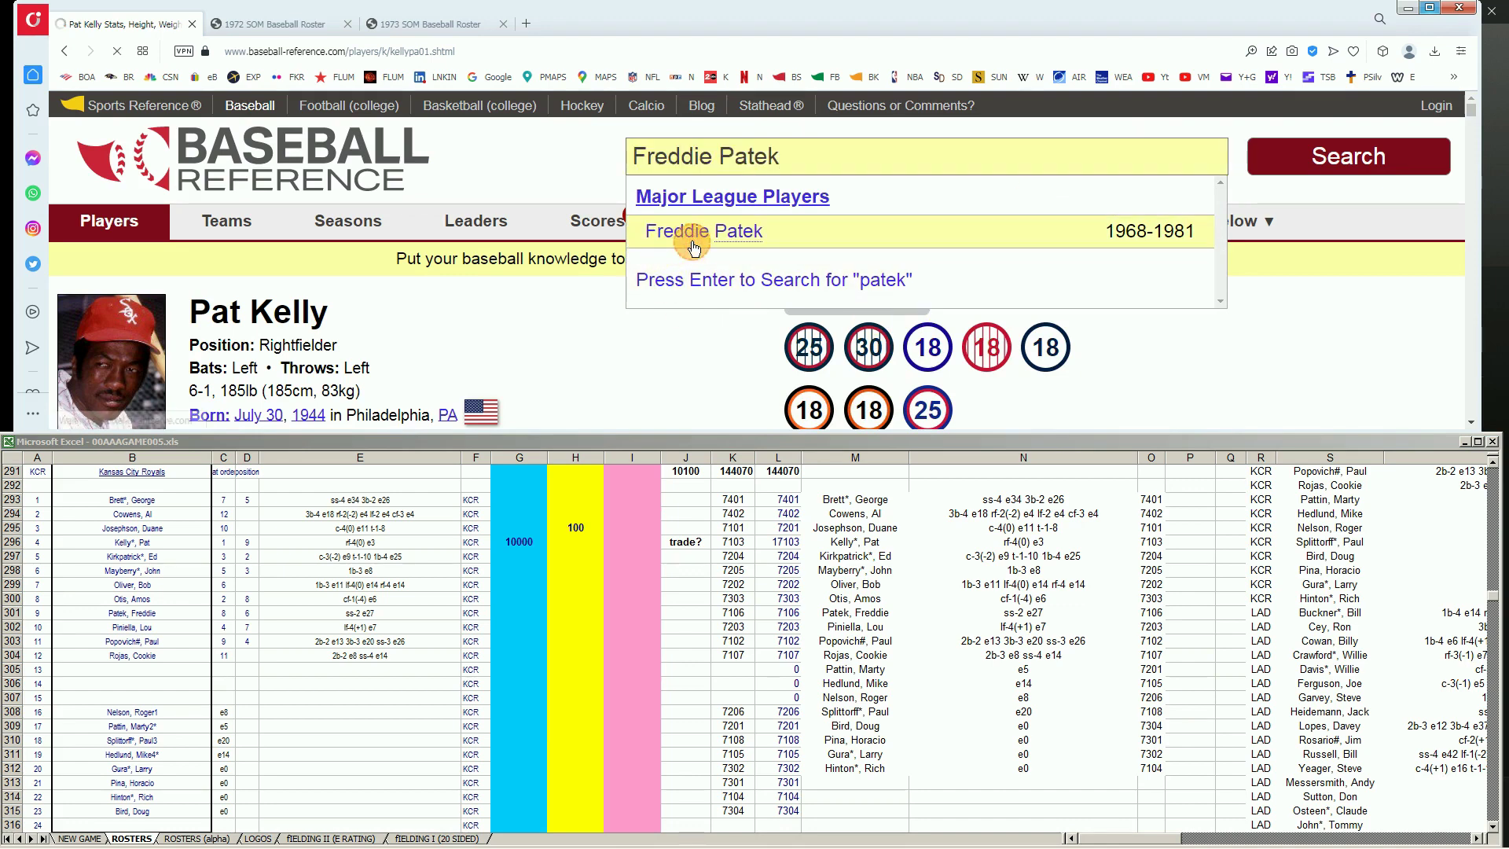
scroll(1248, 287, down, 3)
scroll(1252, 290, down, 5)
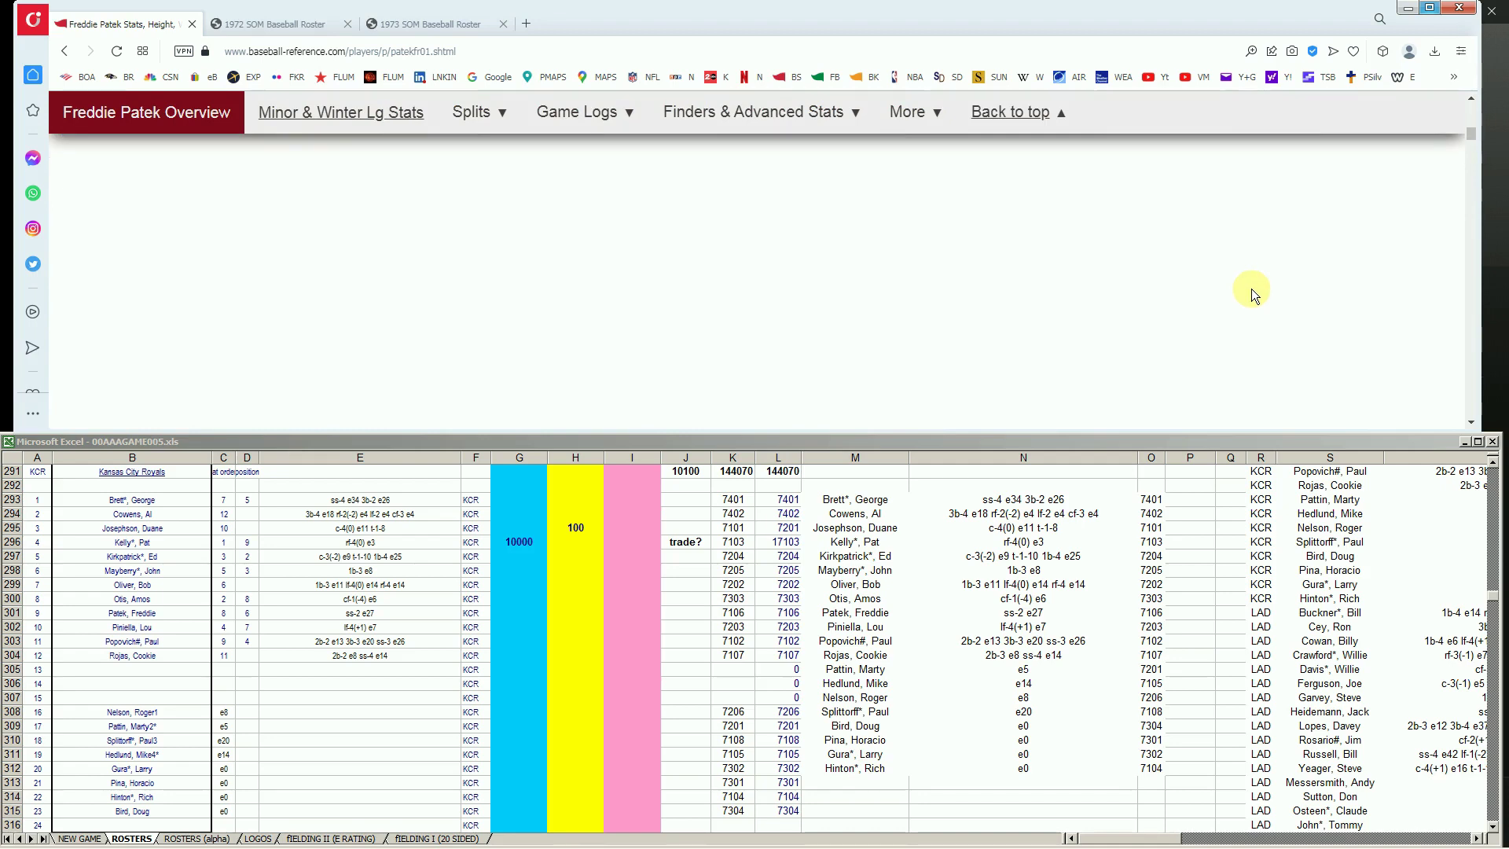
scroll(1251, 289, down, 3)
scroll(1251, 289, up, 2)
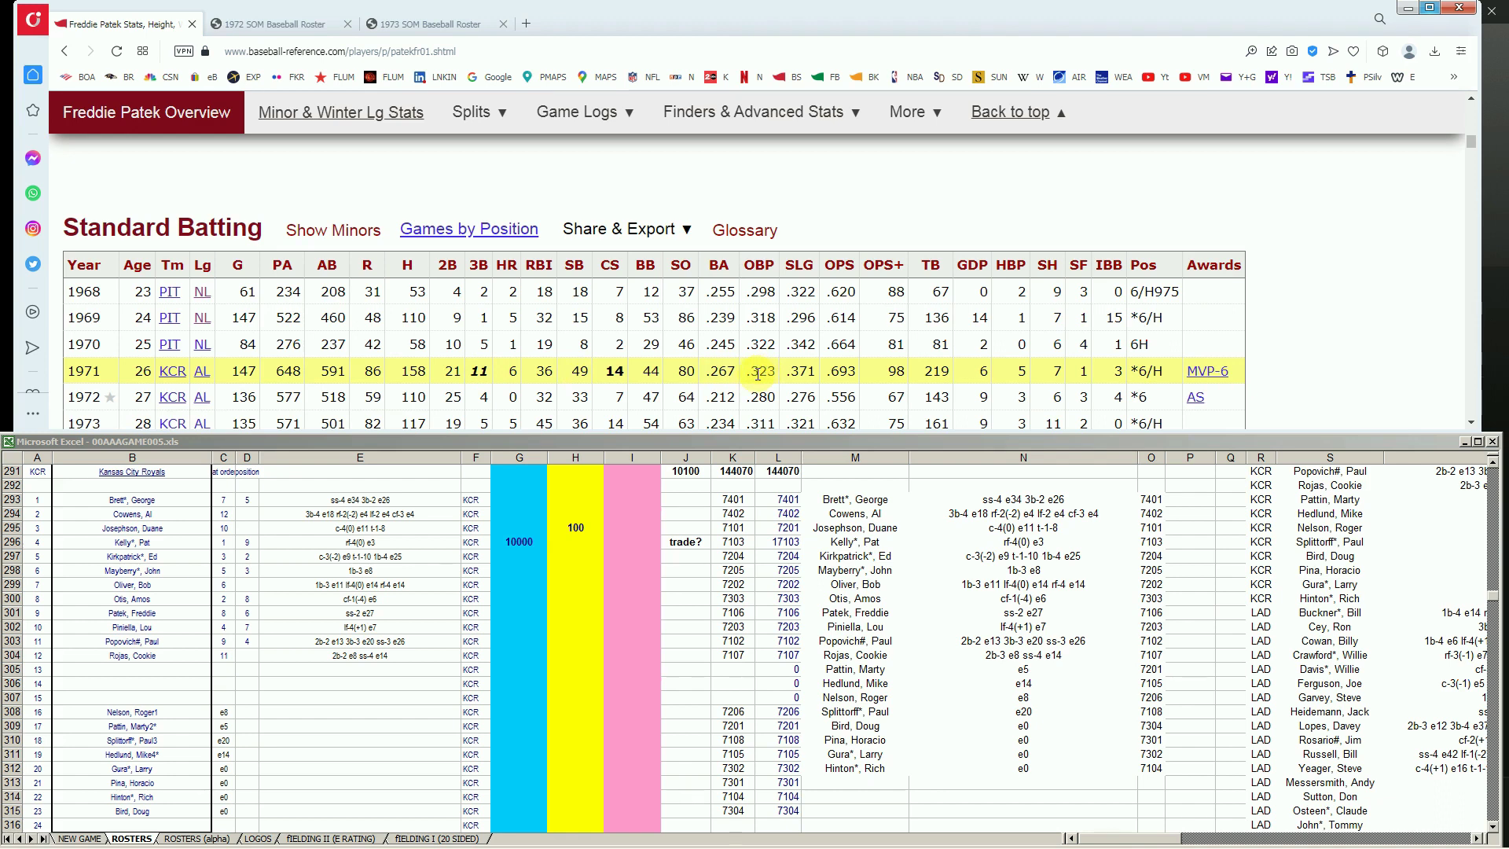
scroll(639, 382, down, 1)
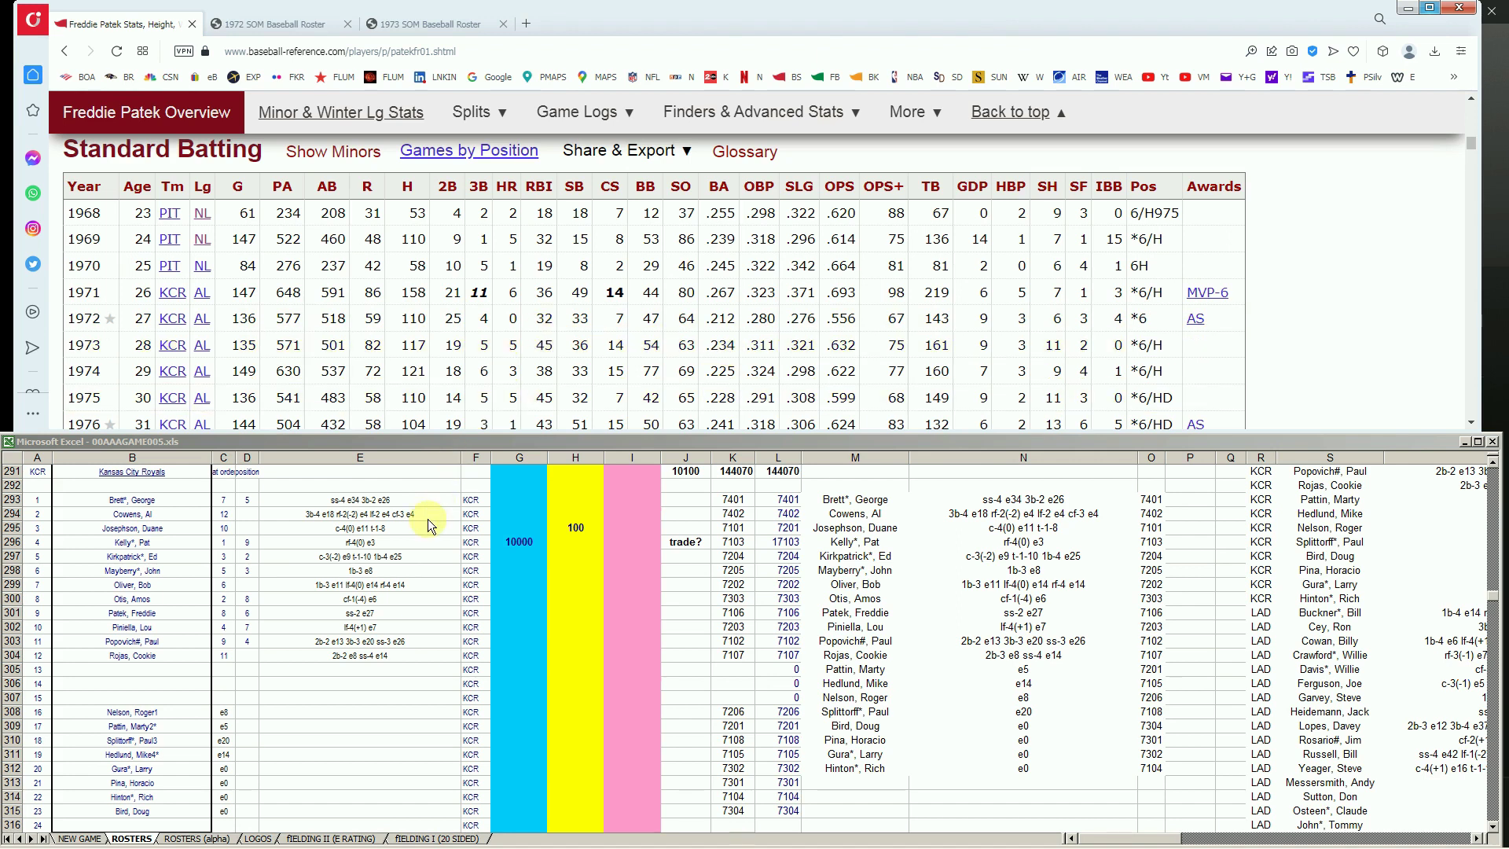
Enter 10000 in the blue column G for Freddie Patek, row 301
click(507, 567)
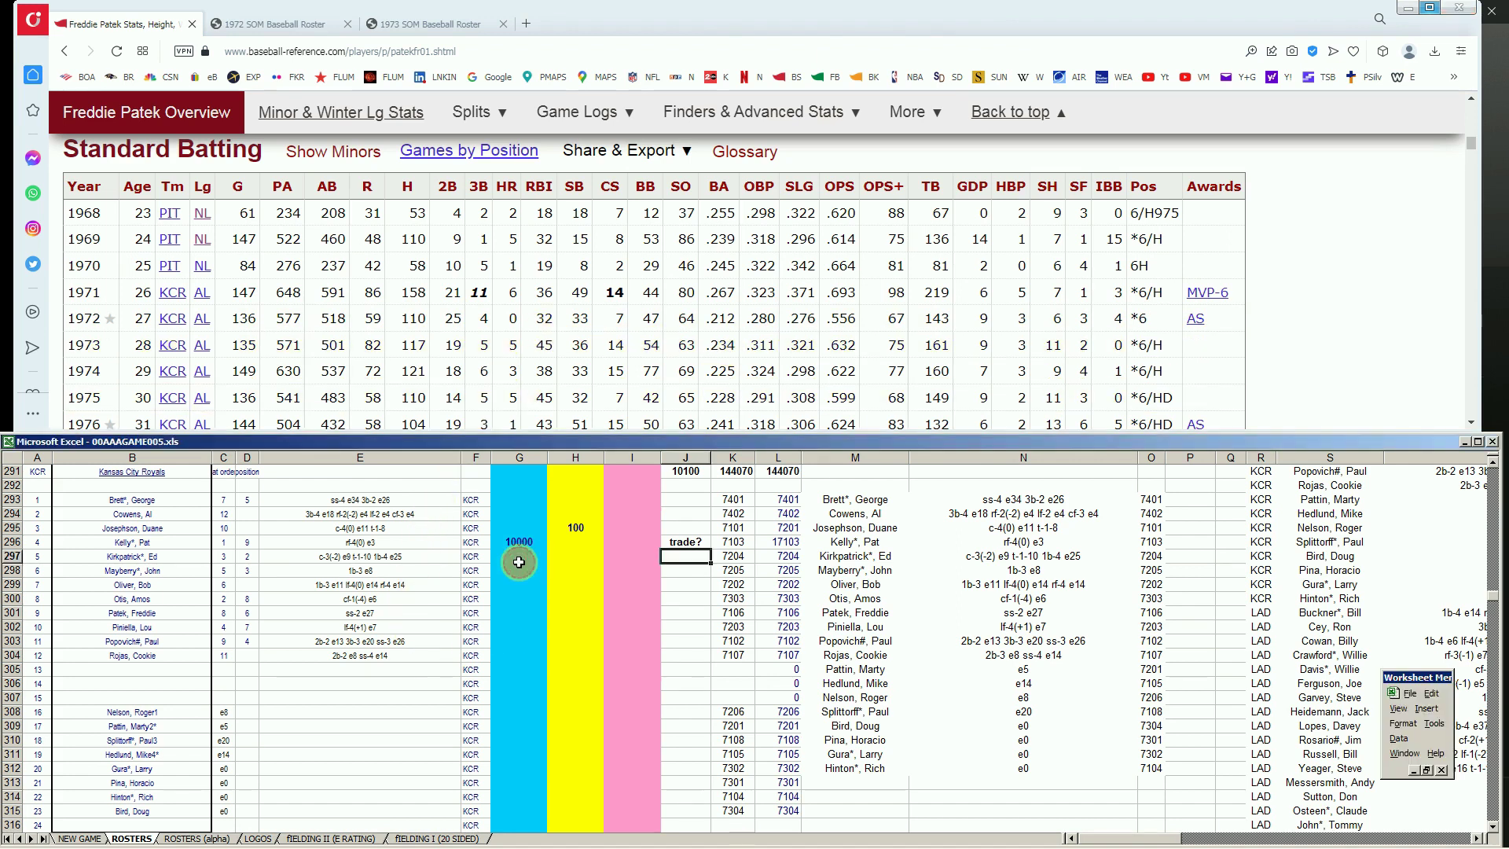
key(Down)
key(Down)
key(Down)
text(10000)
key(Up)
key(Down)
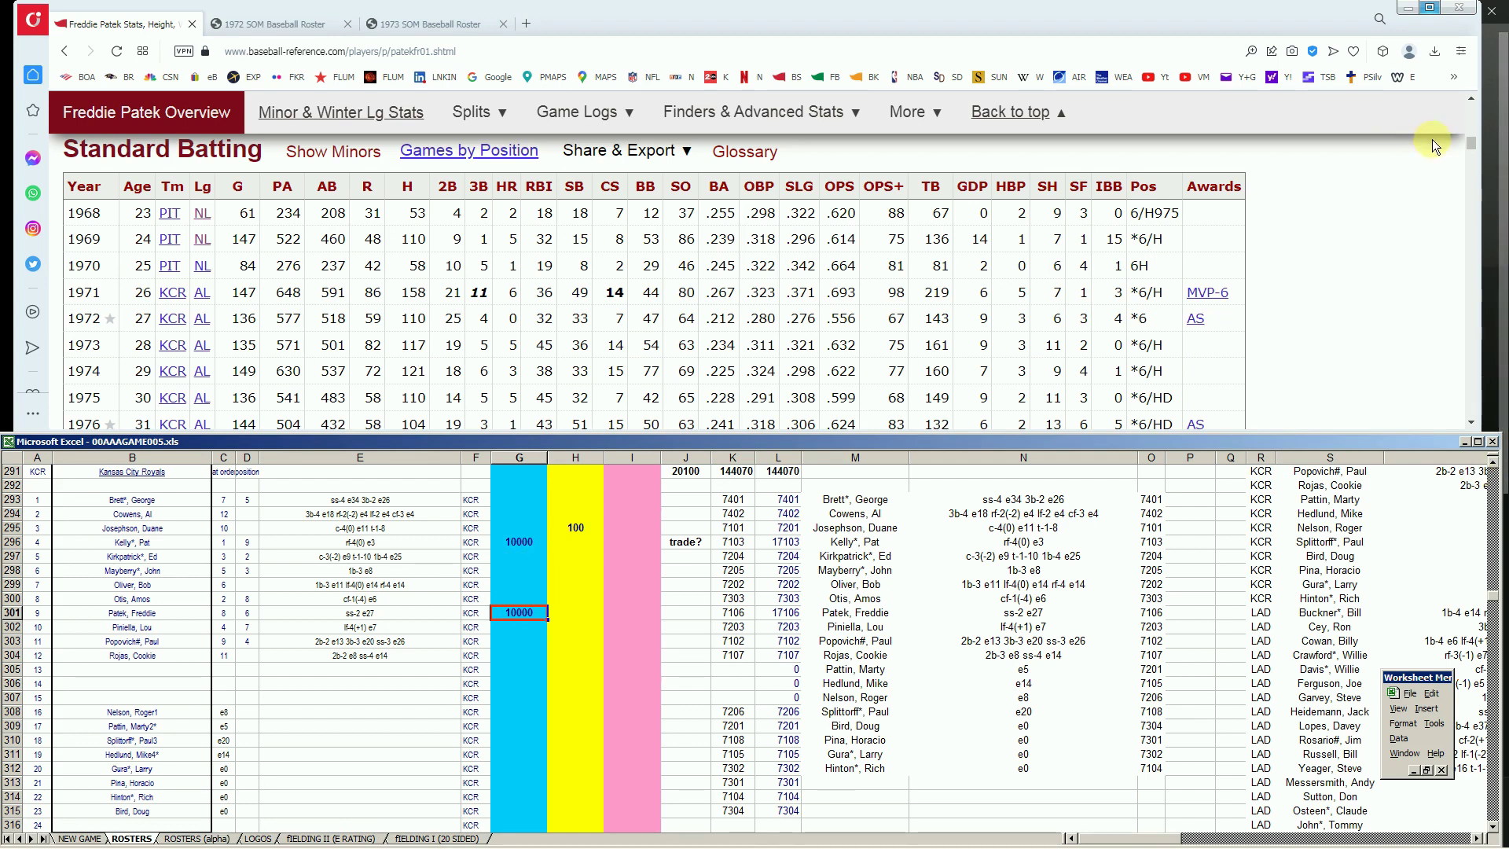
Search Baseball Reference for "popo" and open Paul Popovich's player page
drag(1476, 150, 1469, 104)
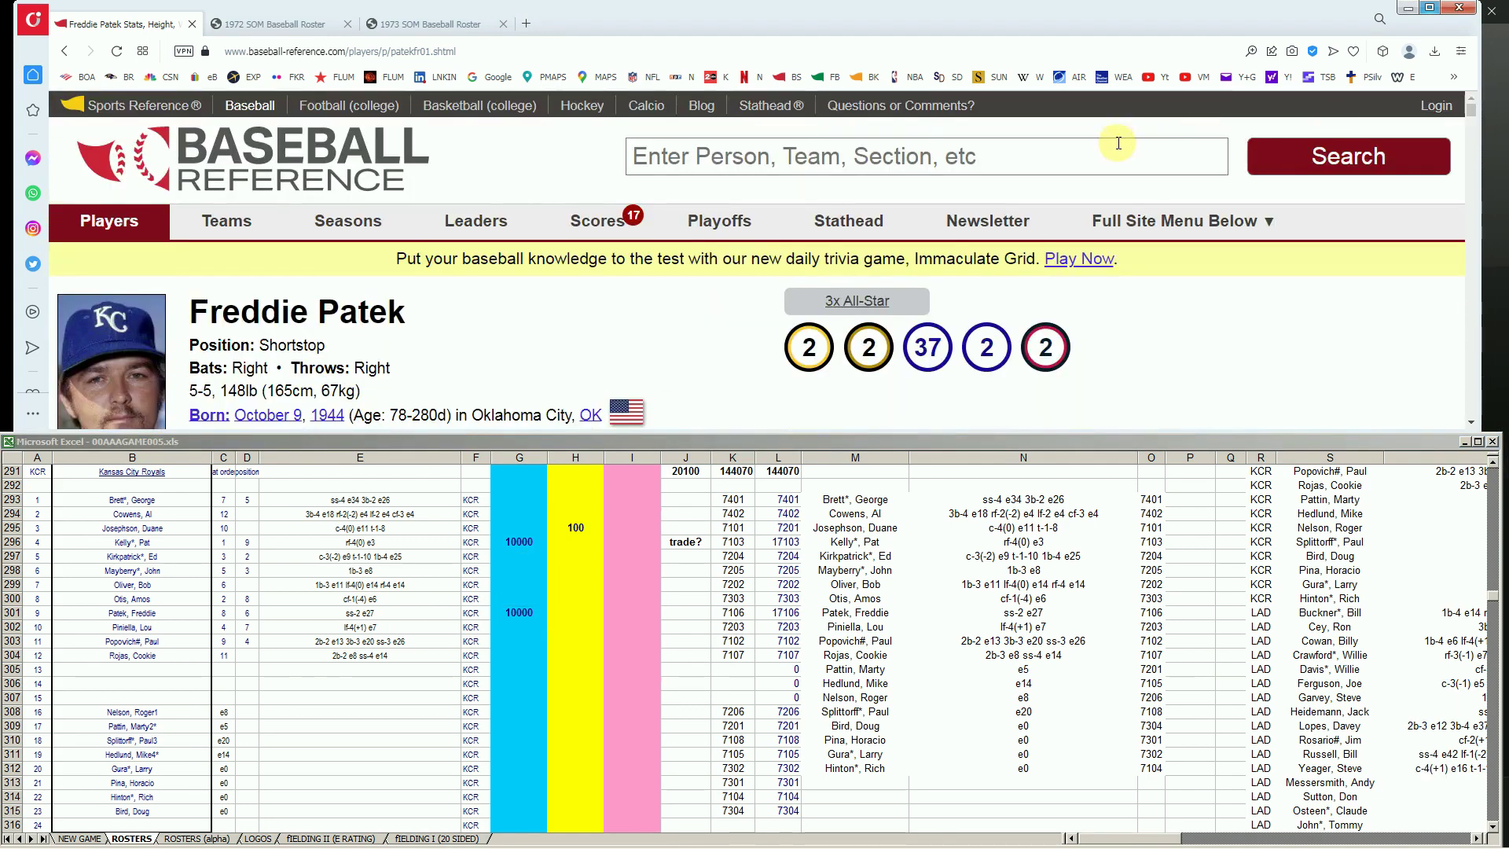
text(pop)
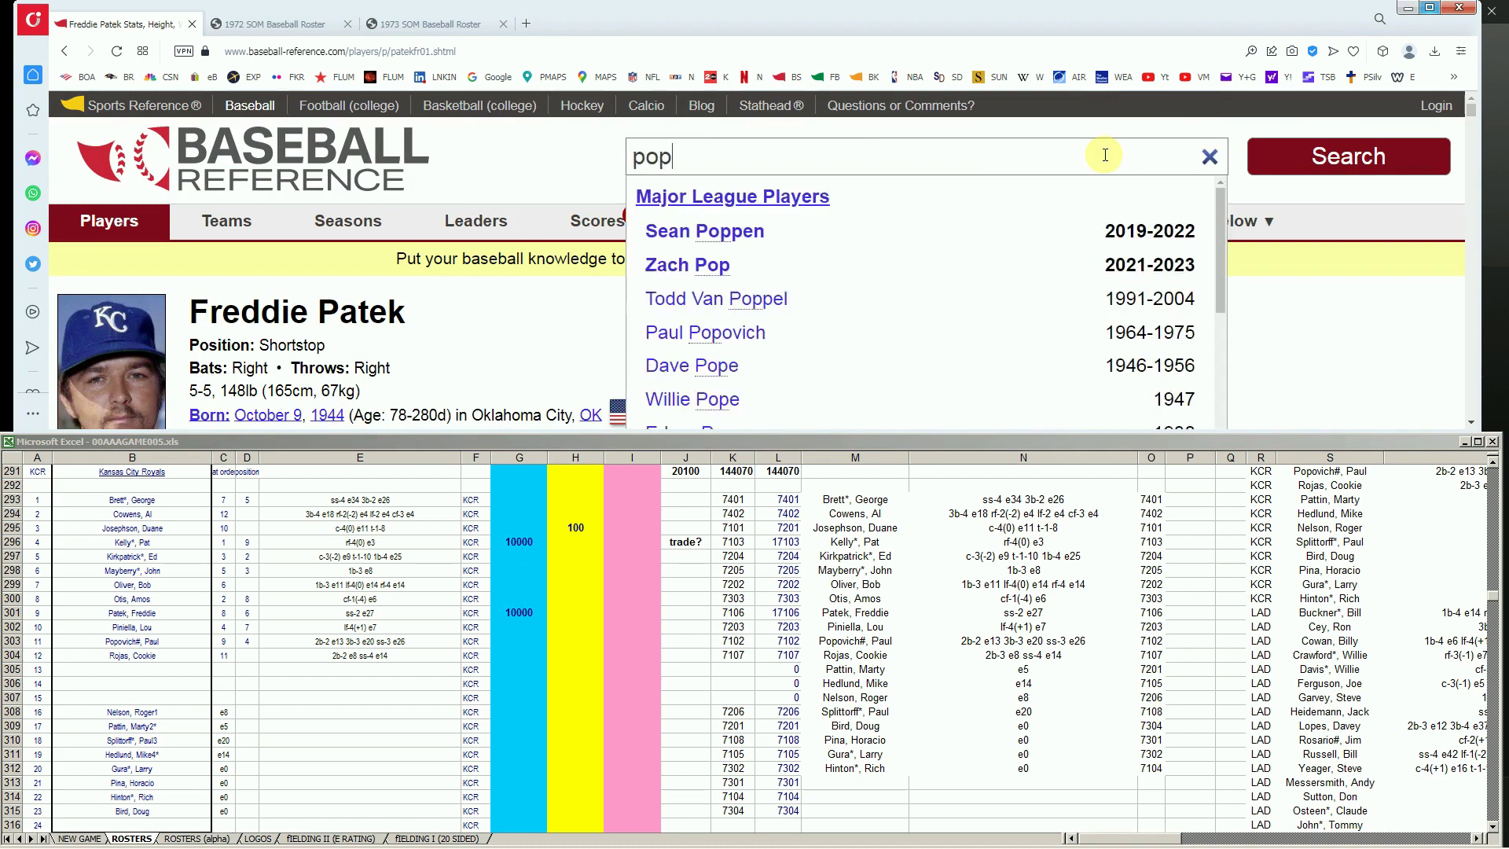
text(o)
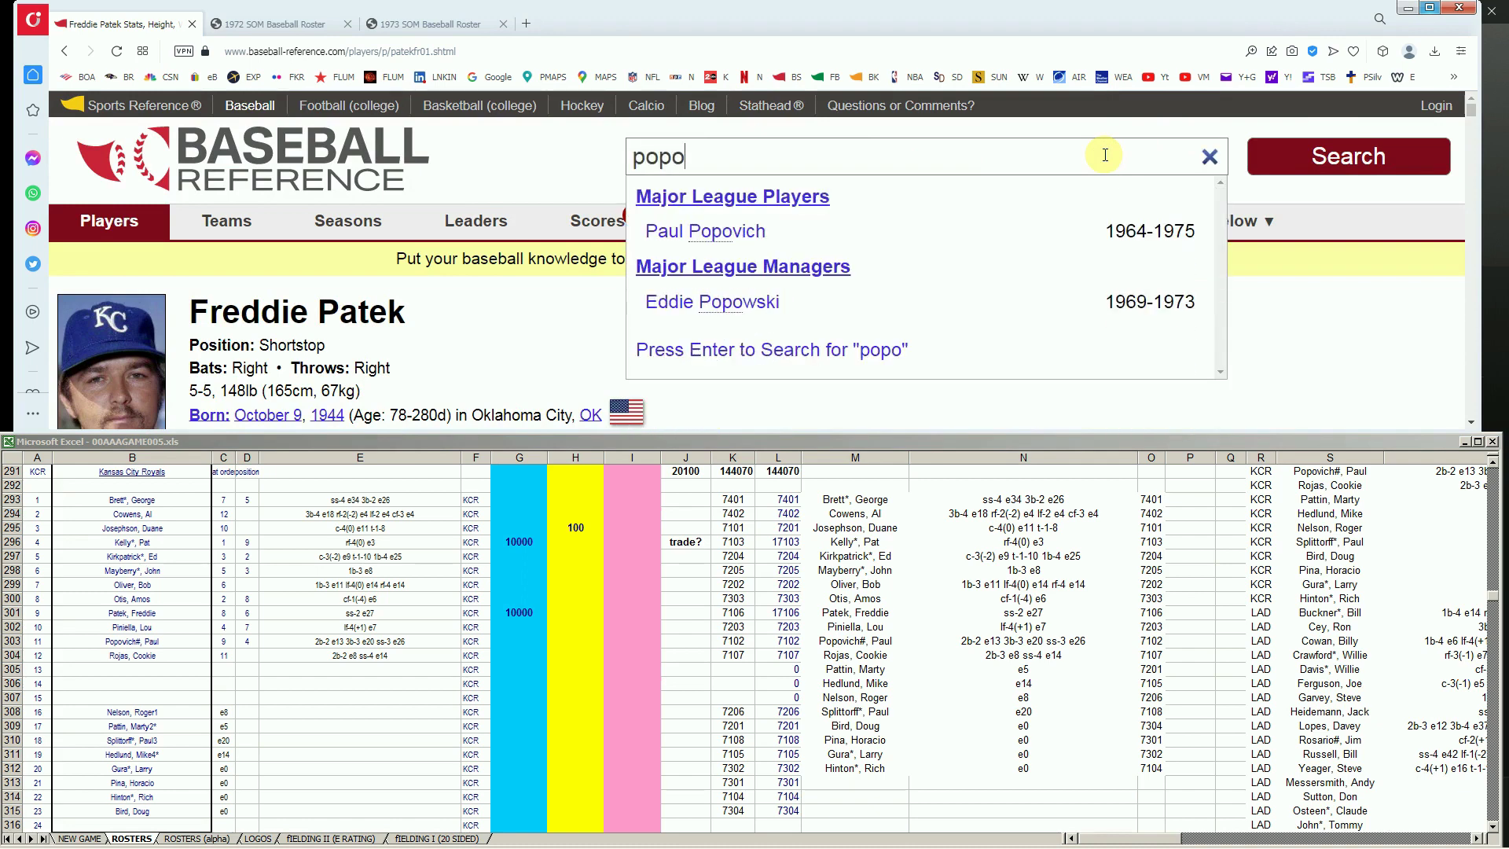
click(1162, 239)
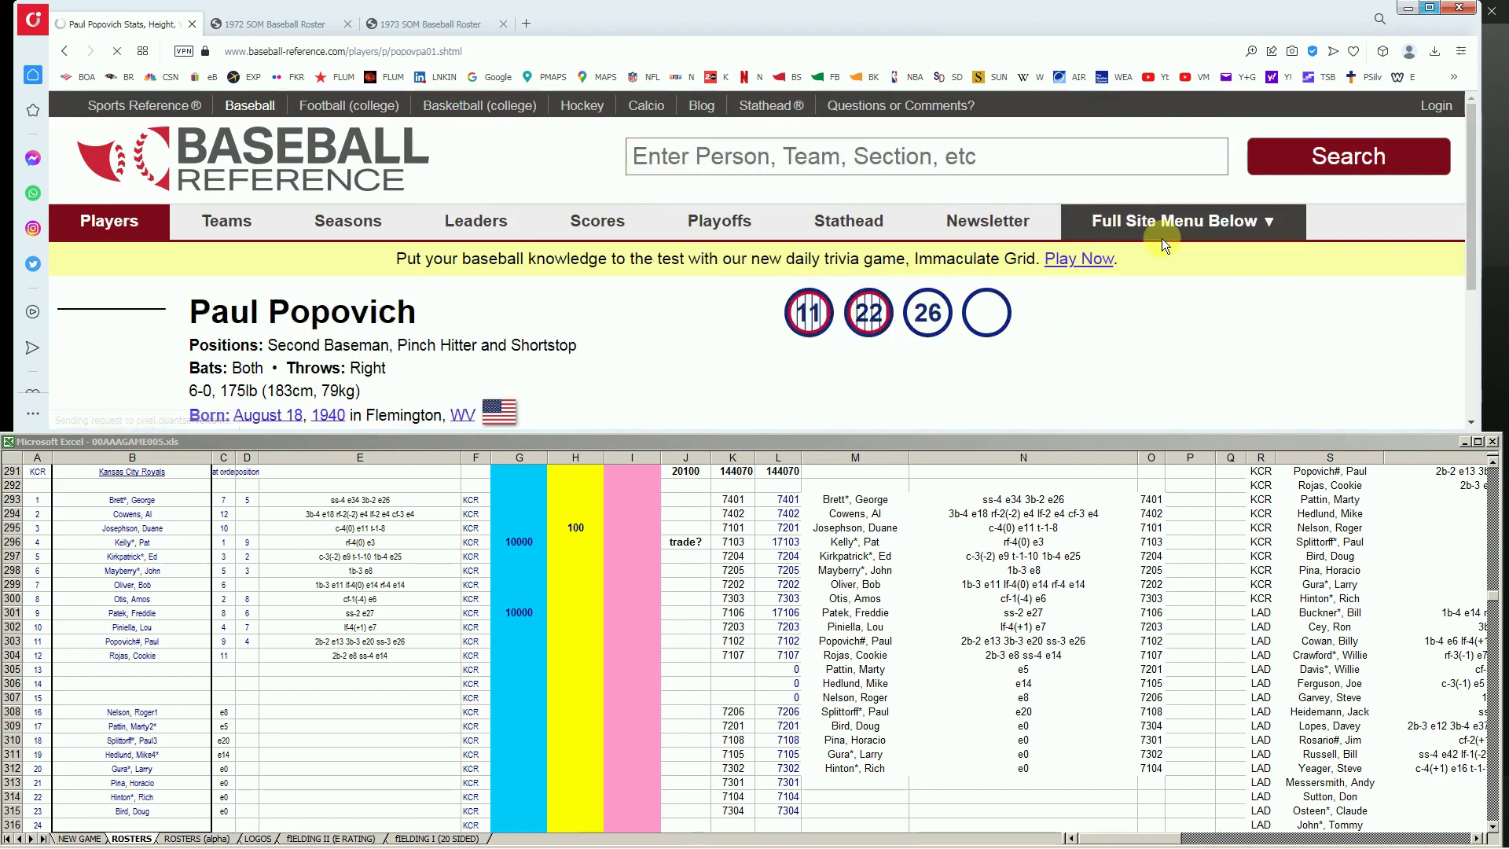
Review Paul Popovich's Standard Batting seasons and check for him under the Chicago Cubs in the 1972 SOM Baseball Roster
scroll(1177, 283, down, 6)
scroll(1233, 294, down, 5)
scroll(1238, 297, down, 2)
scroll(1238, 291, down, 1)
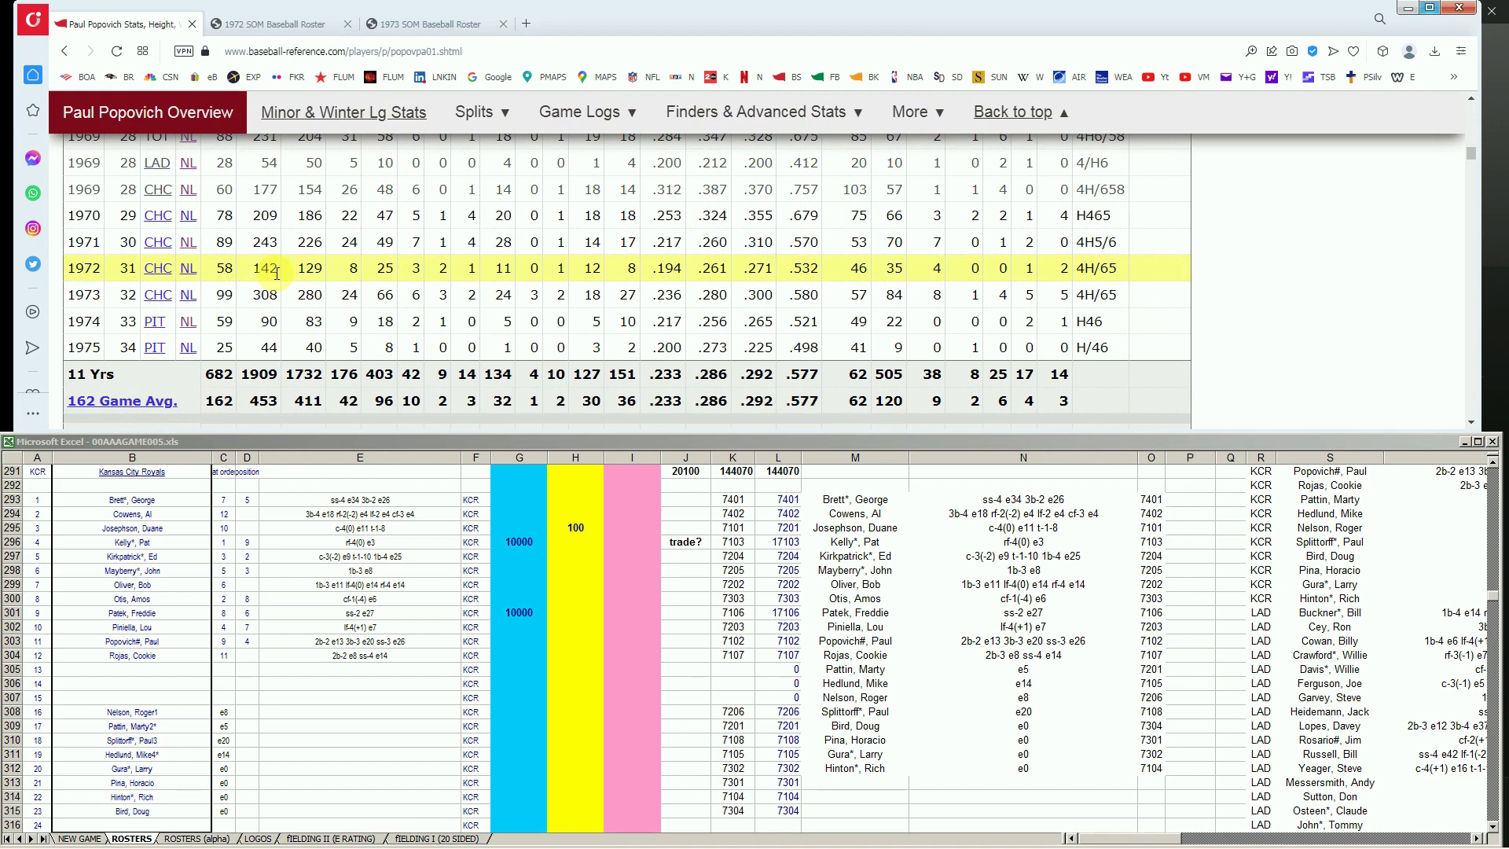
click(306, 24)
scroll(1281, 273, down, 5)
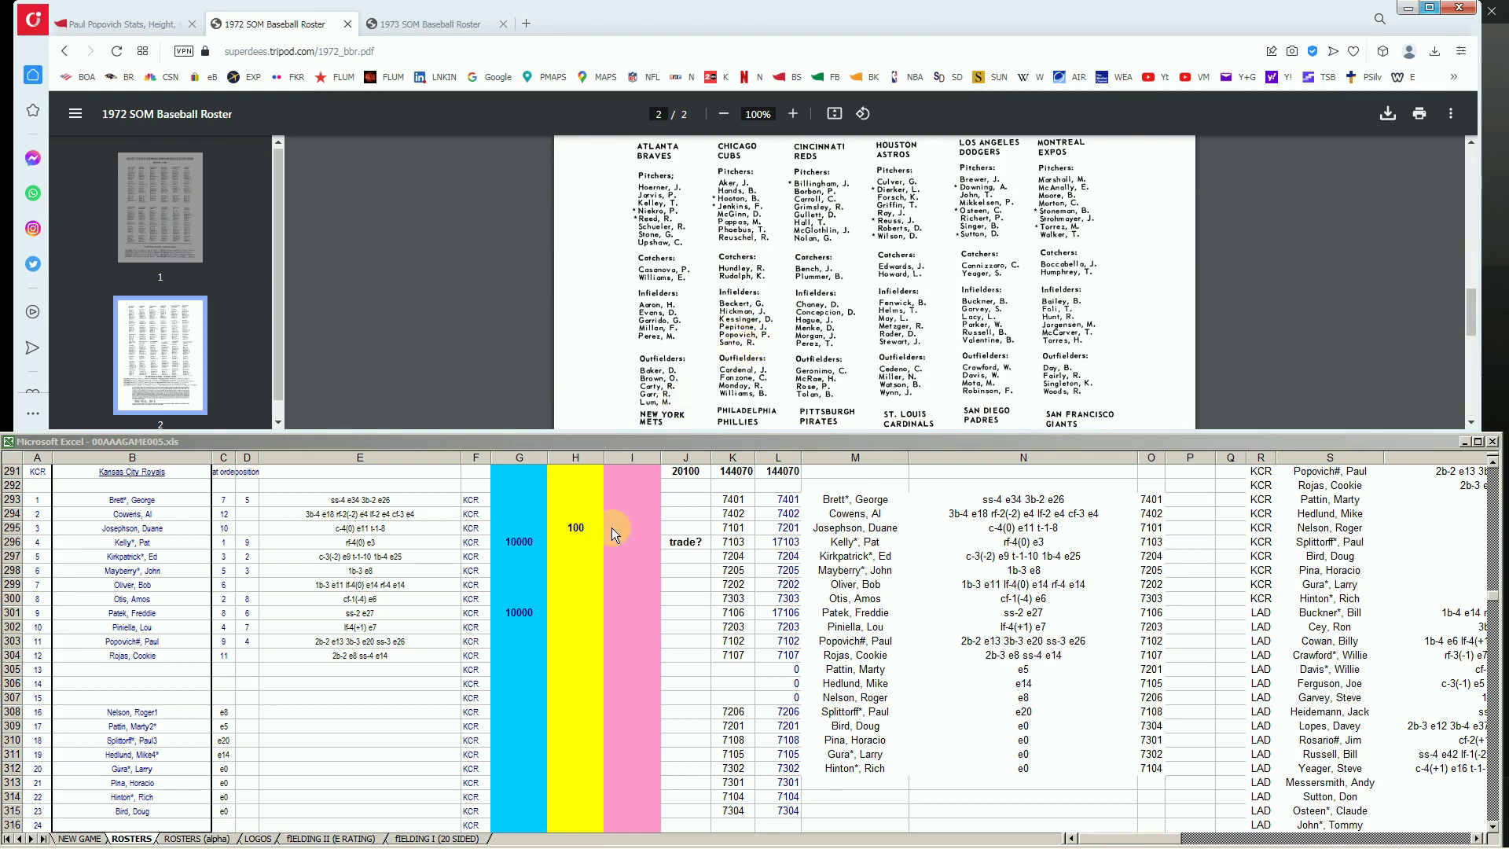
click(510, 642)
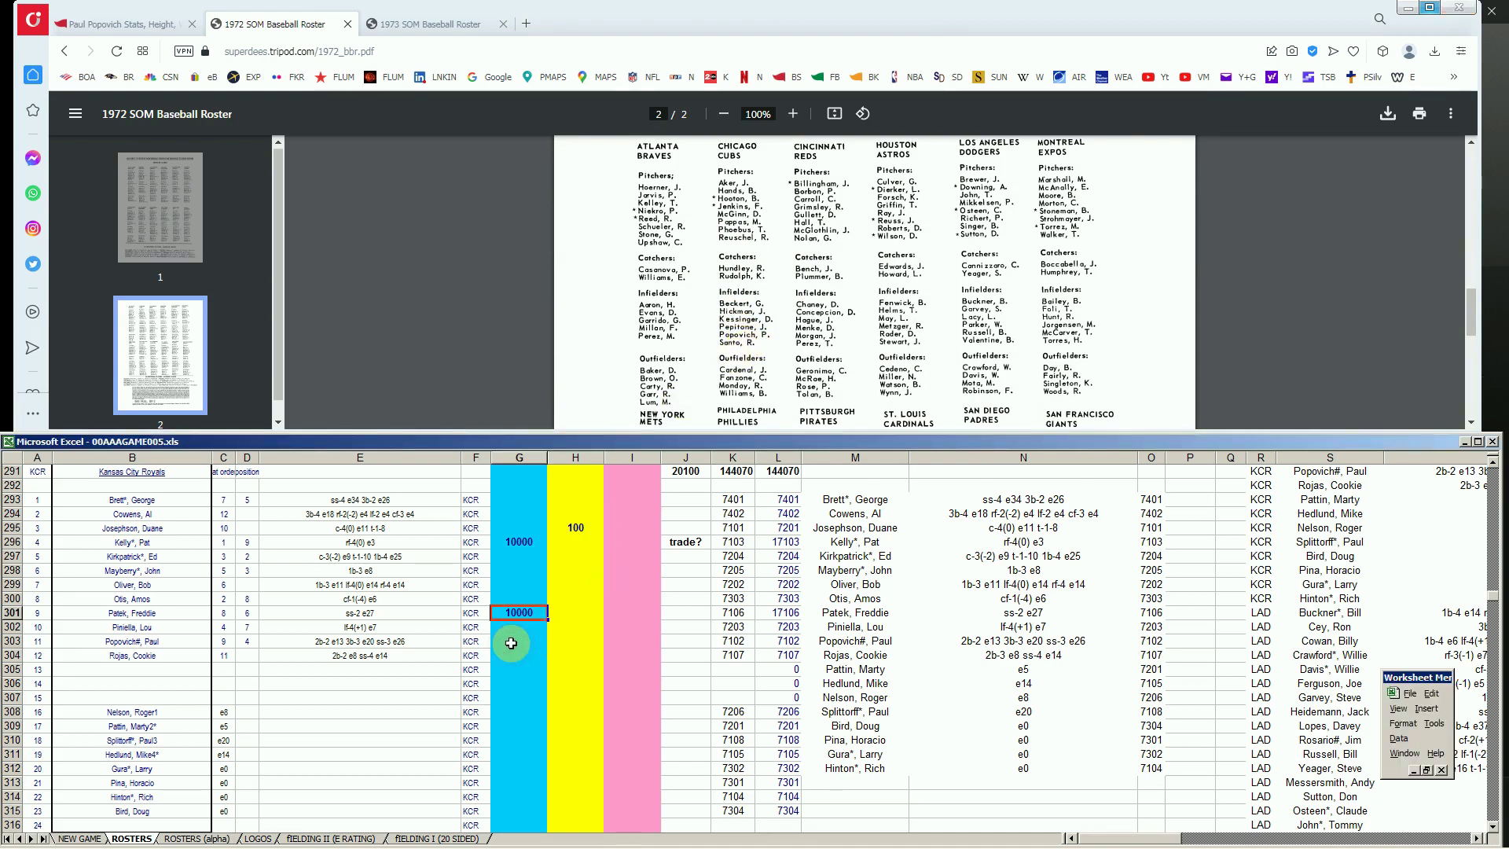
key(Right)
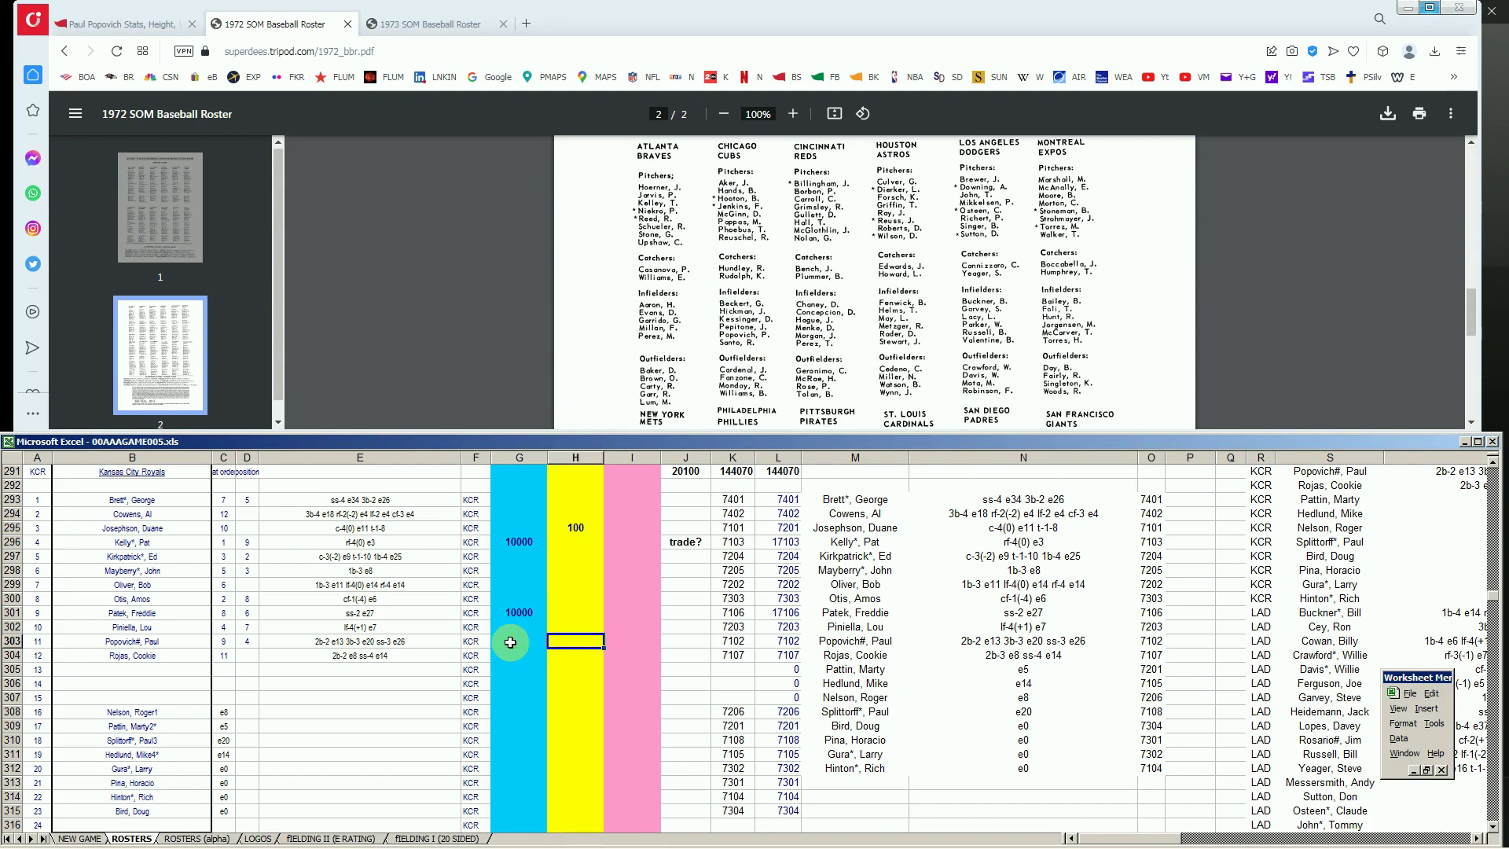
text(100)
key(Return)
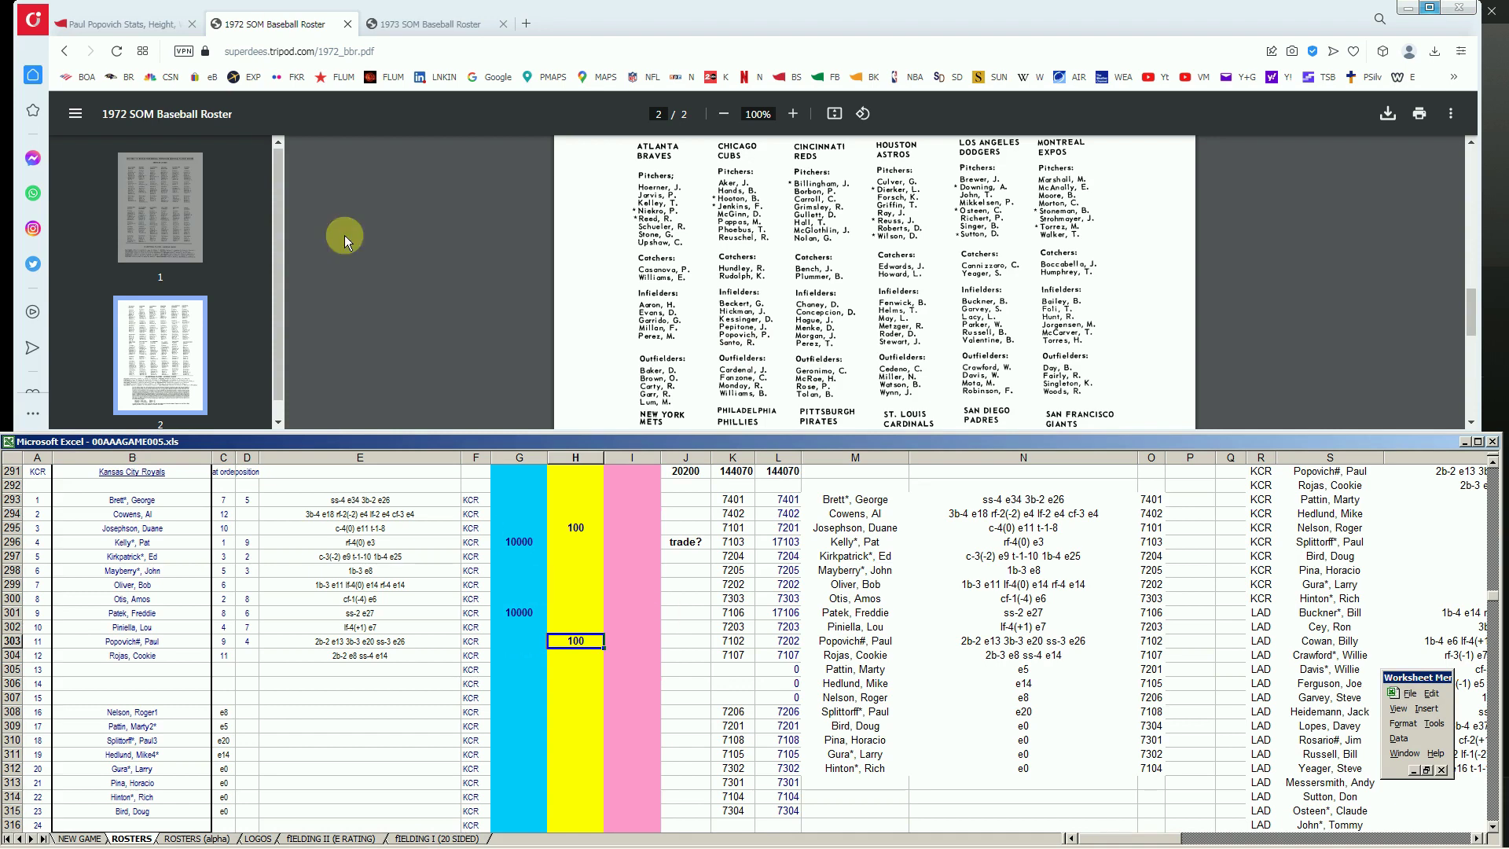
Look up Cookie Rojas on Baseball Reference by searching "cooki" and review his Standard Batting seasons
click(133, 23)
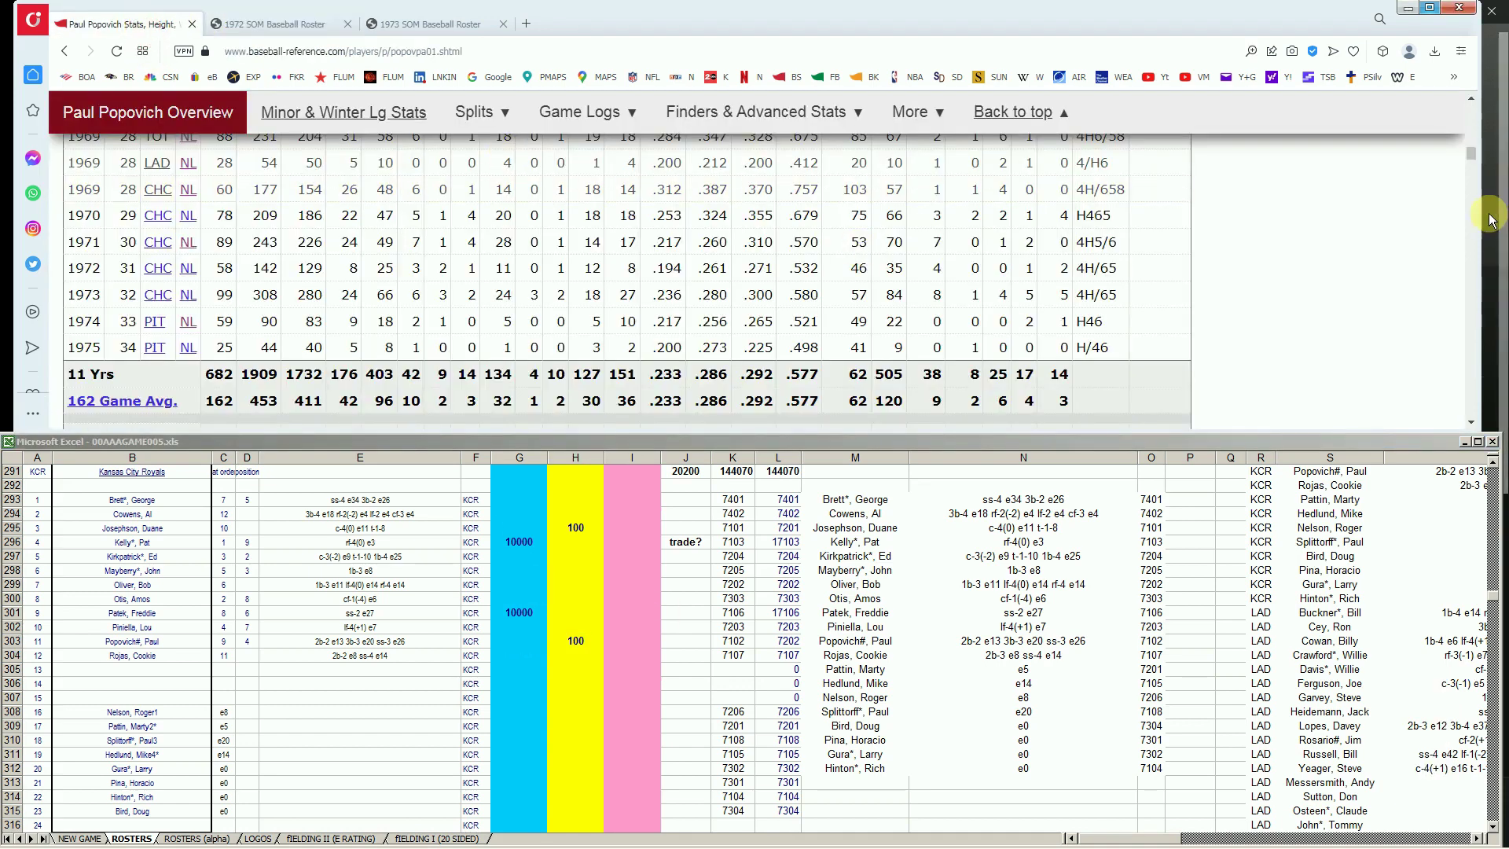
drag(1472, 152, 1473, 106)
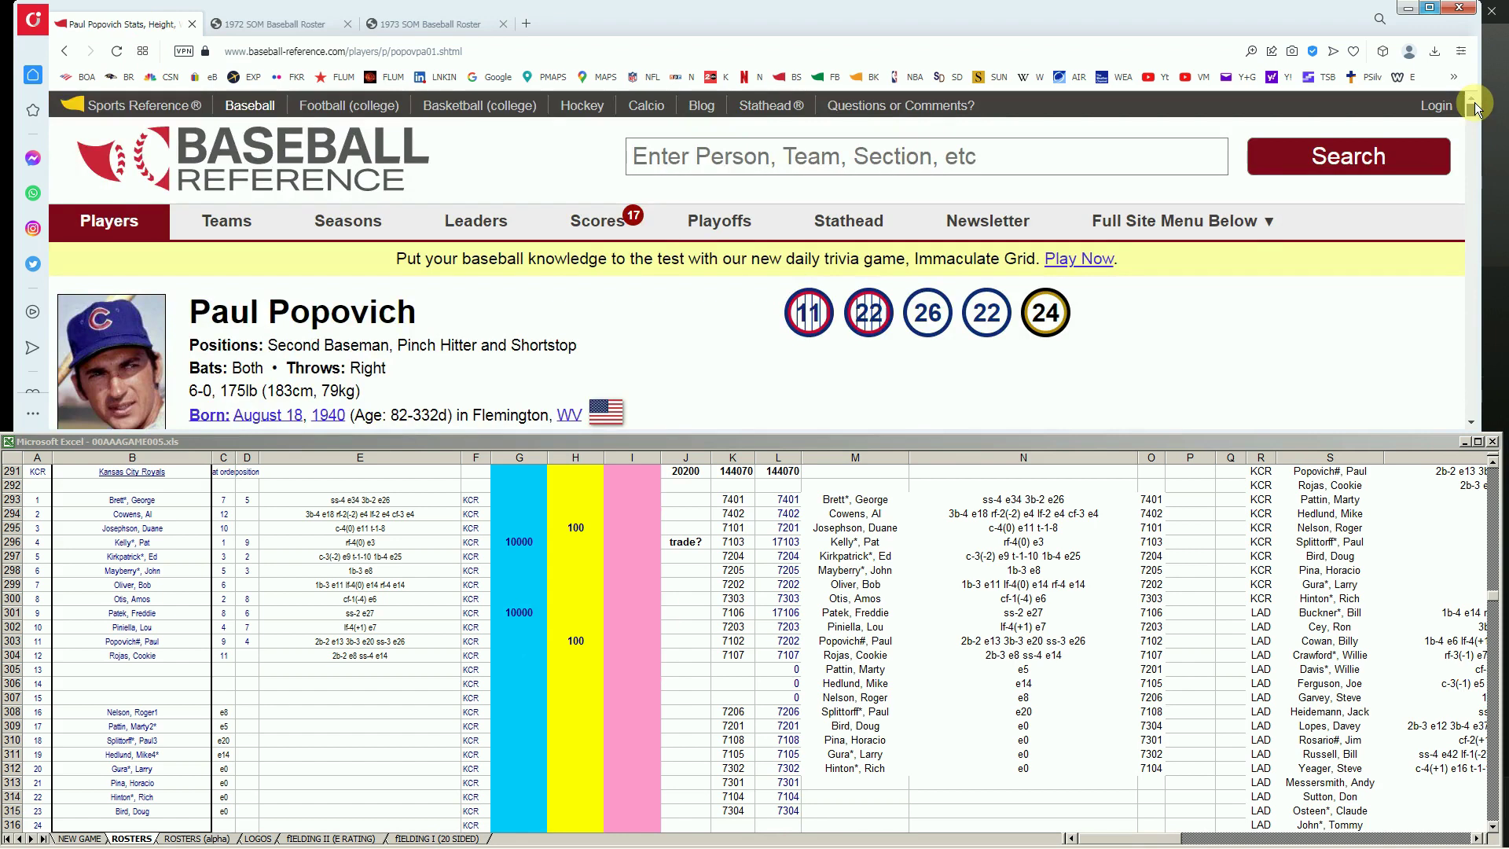
click(1077, 161)
text(cooki)
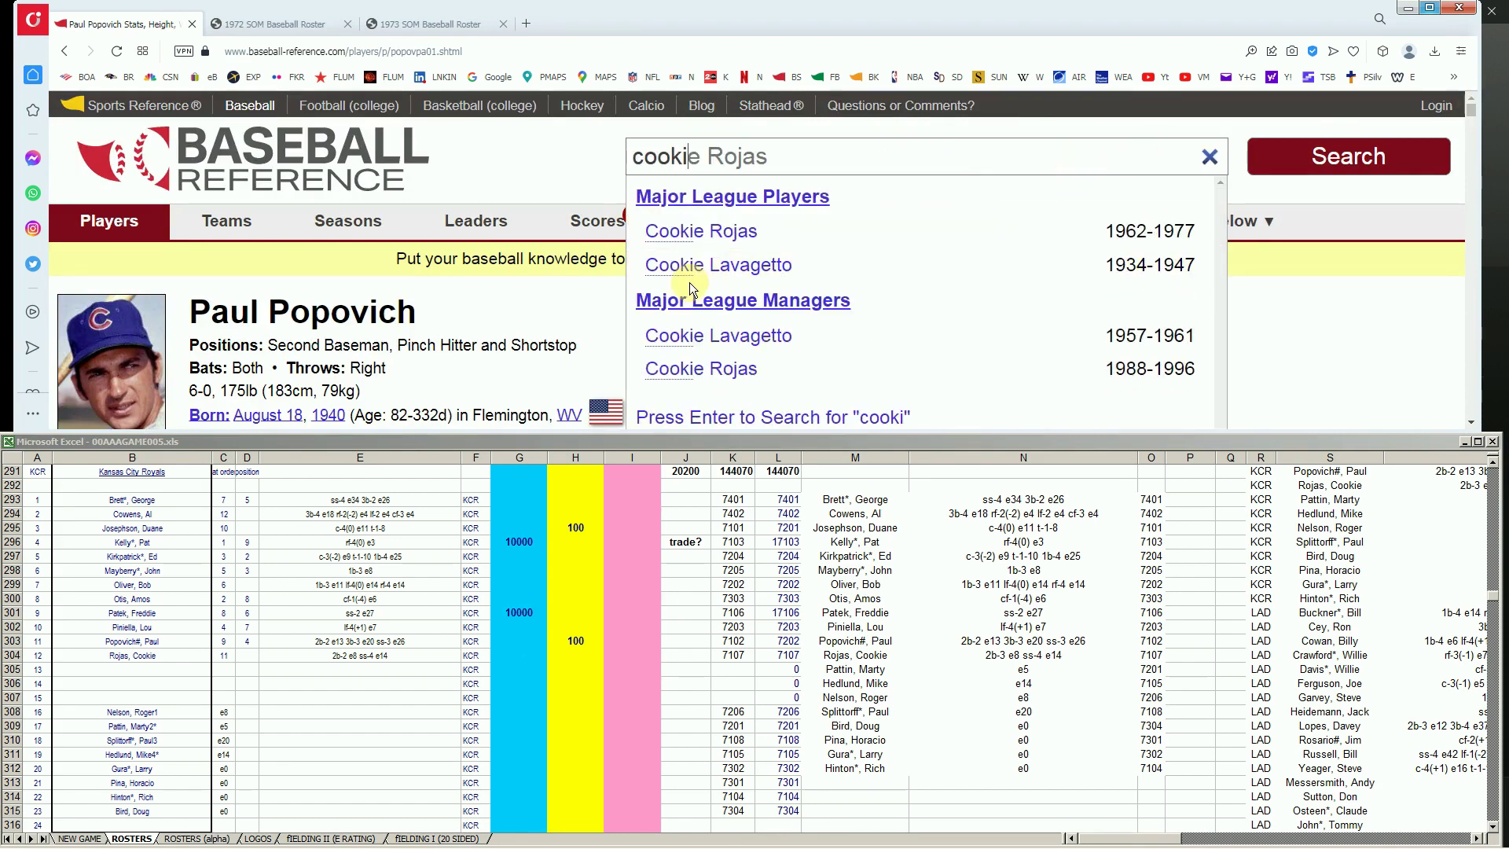
click(696, 231)
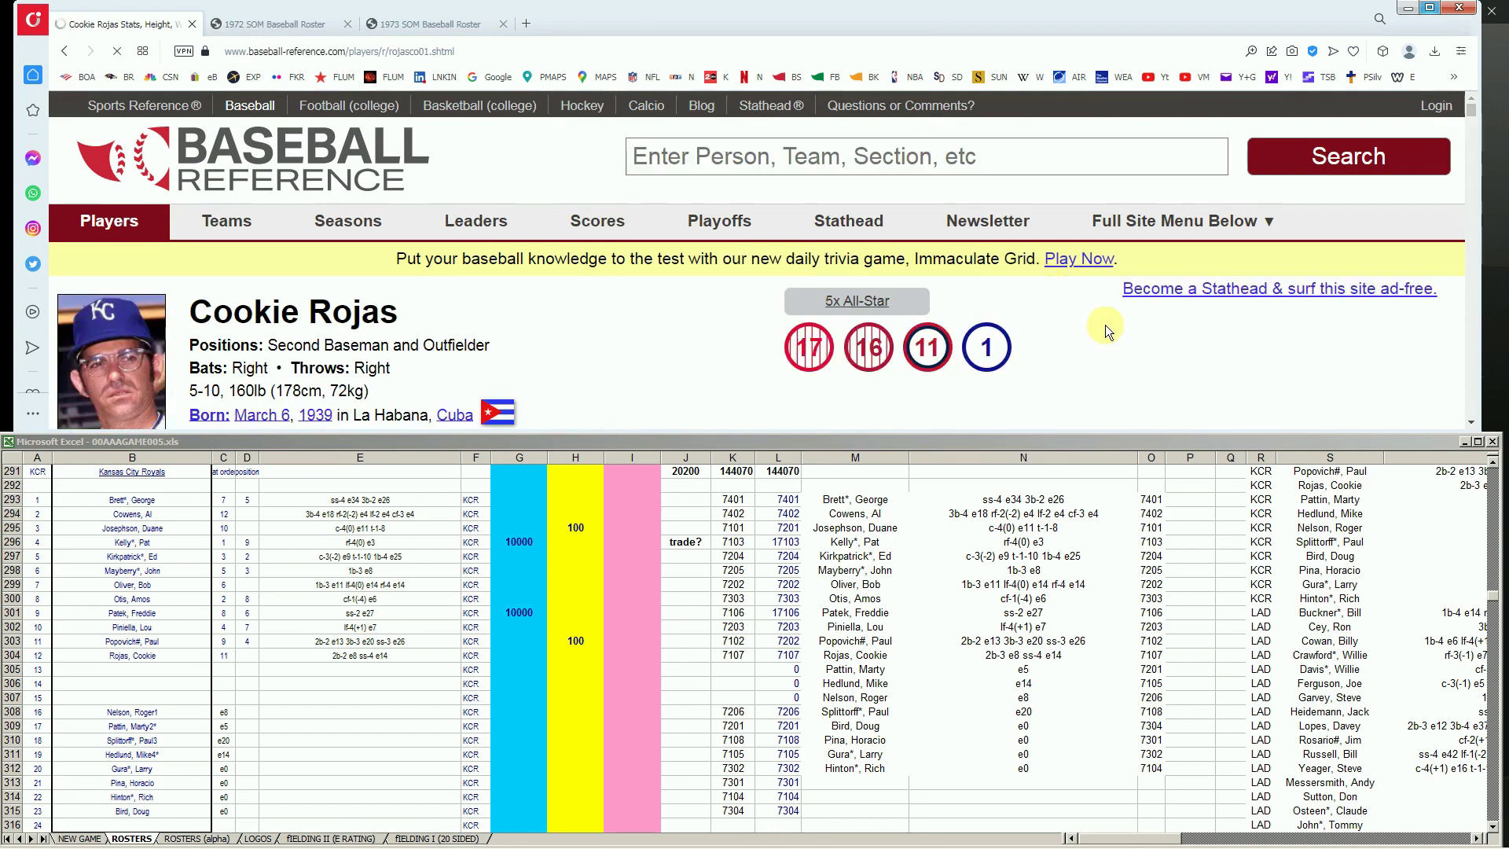
scroll(1109, 332, down, 8)
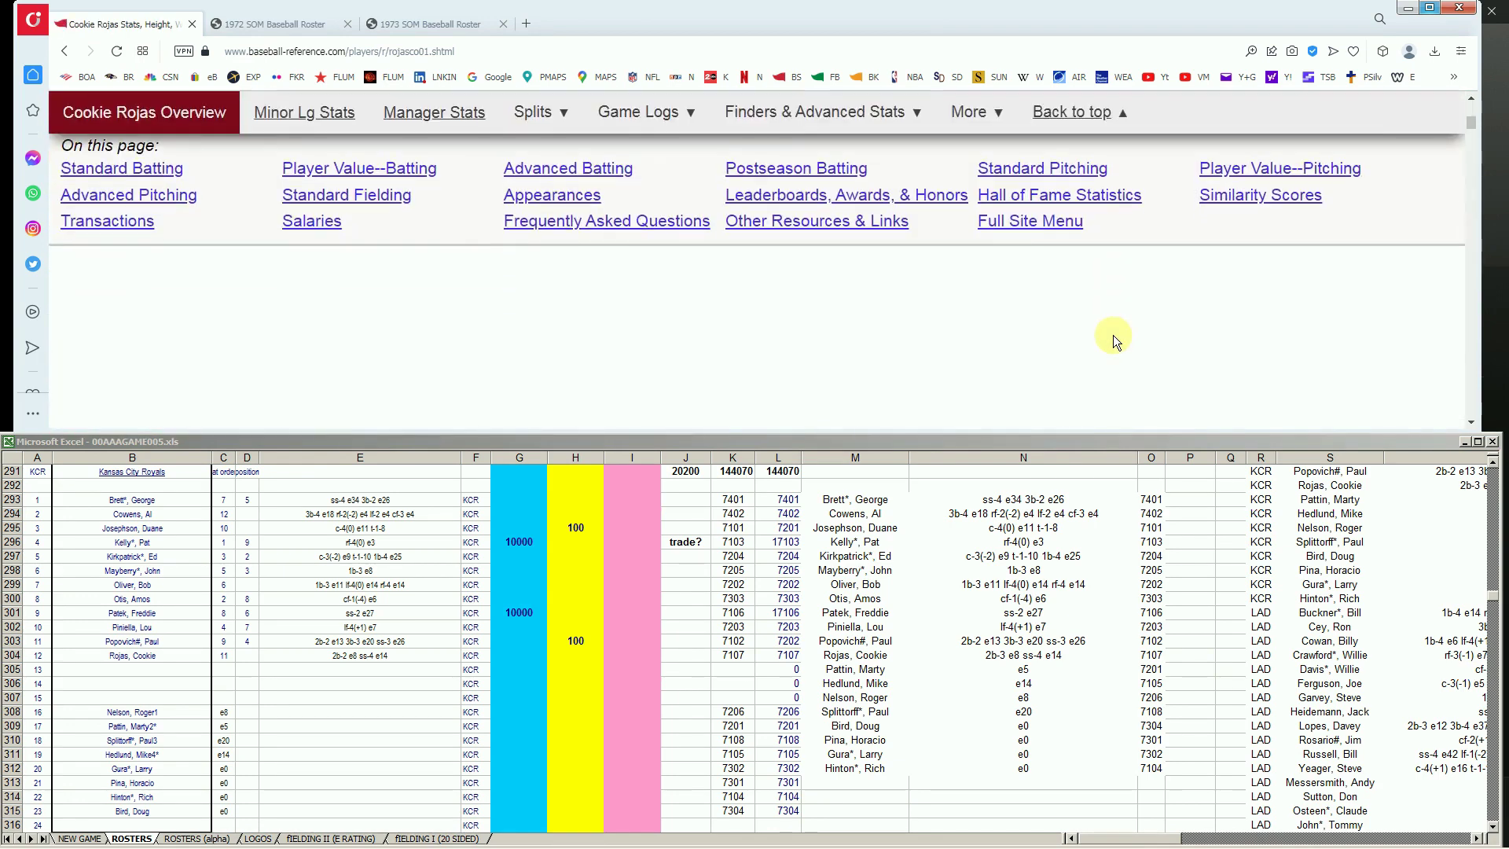
scroll(1113, 334, down, 5)
click(1117, 344)
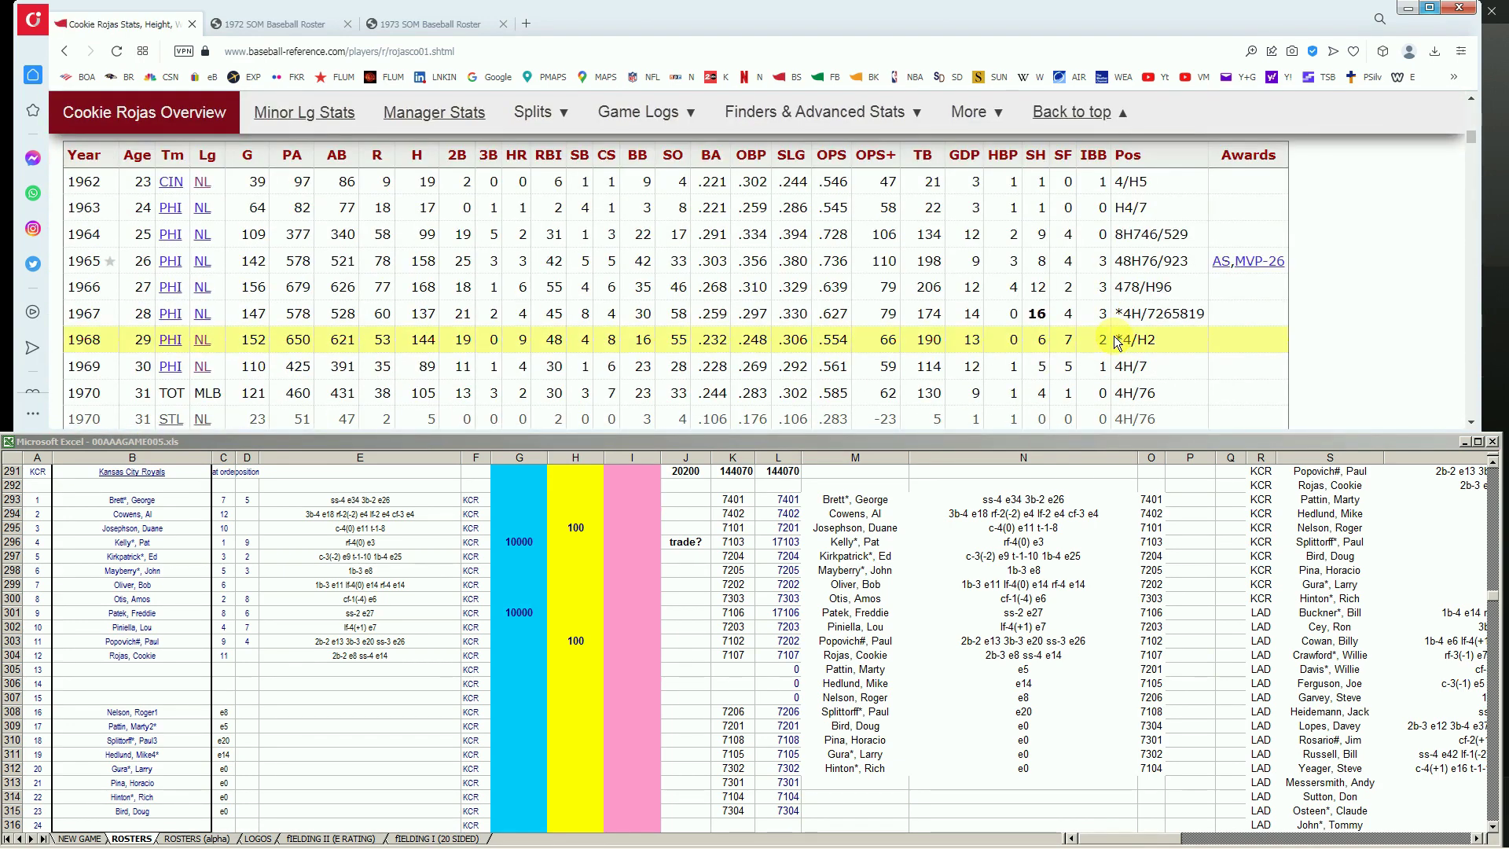
scroll(1116, 344, down, 2)
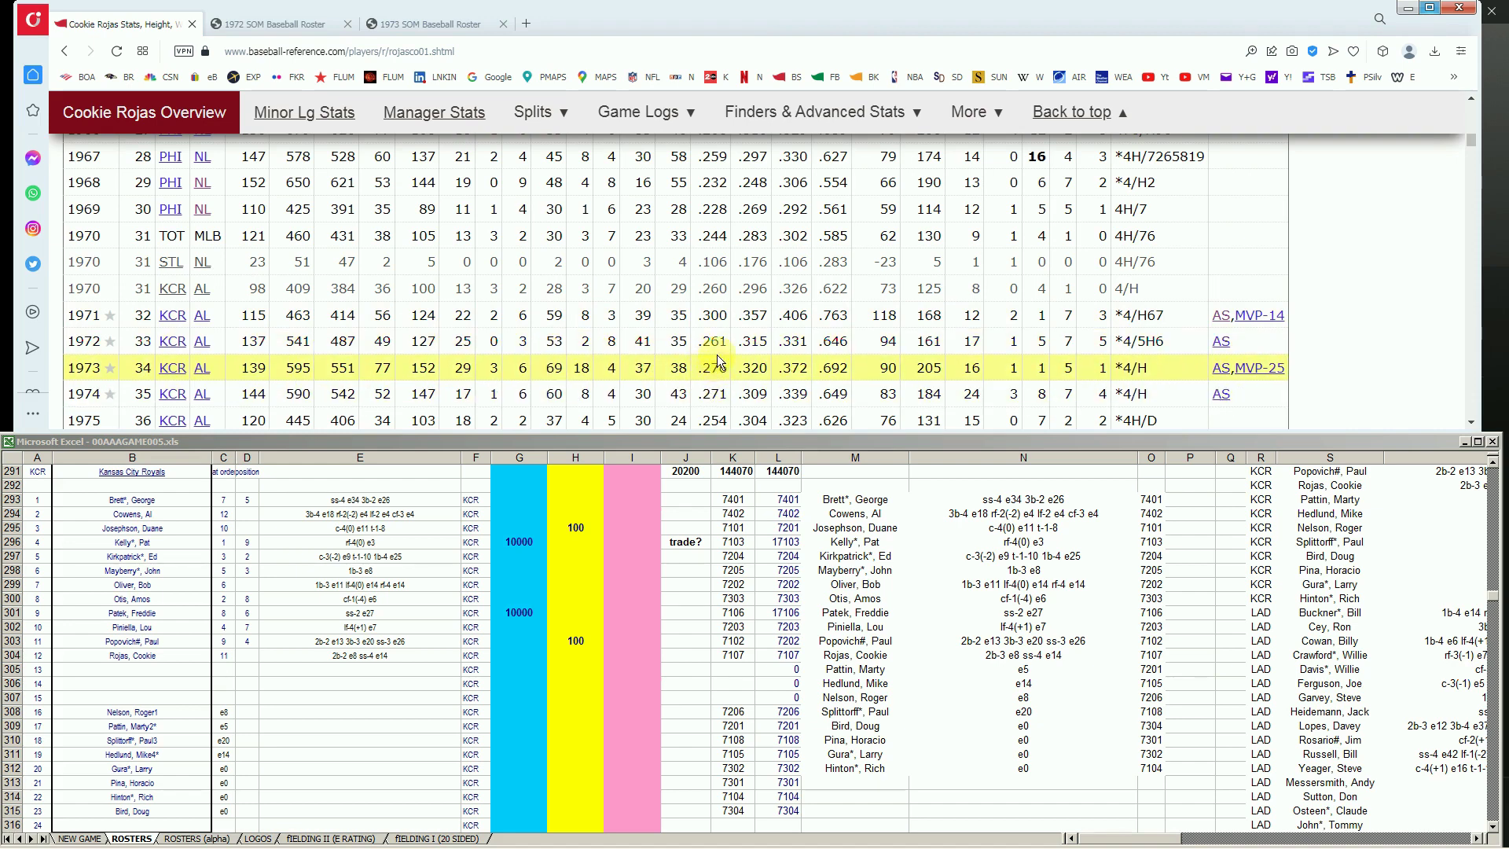
Enter 10000 in the blue column G for Cookie Rojas, row 304
click(517, 653)
click(518, 655)
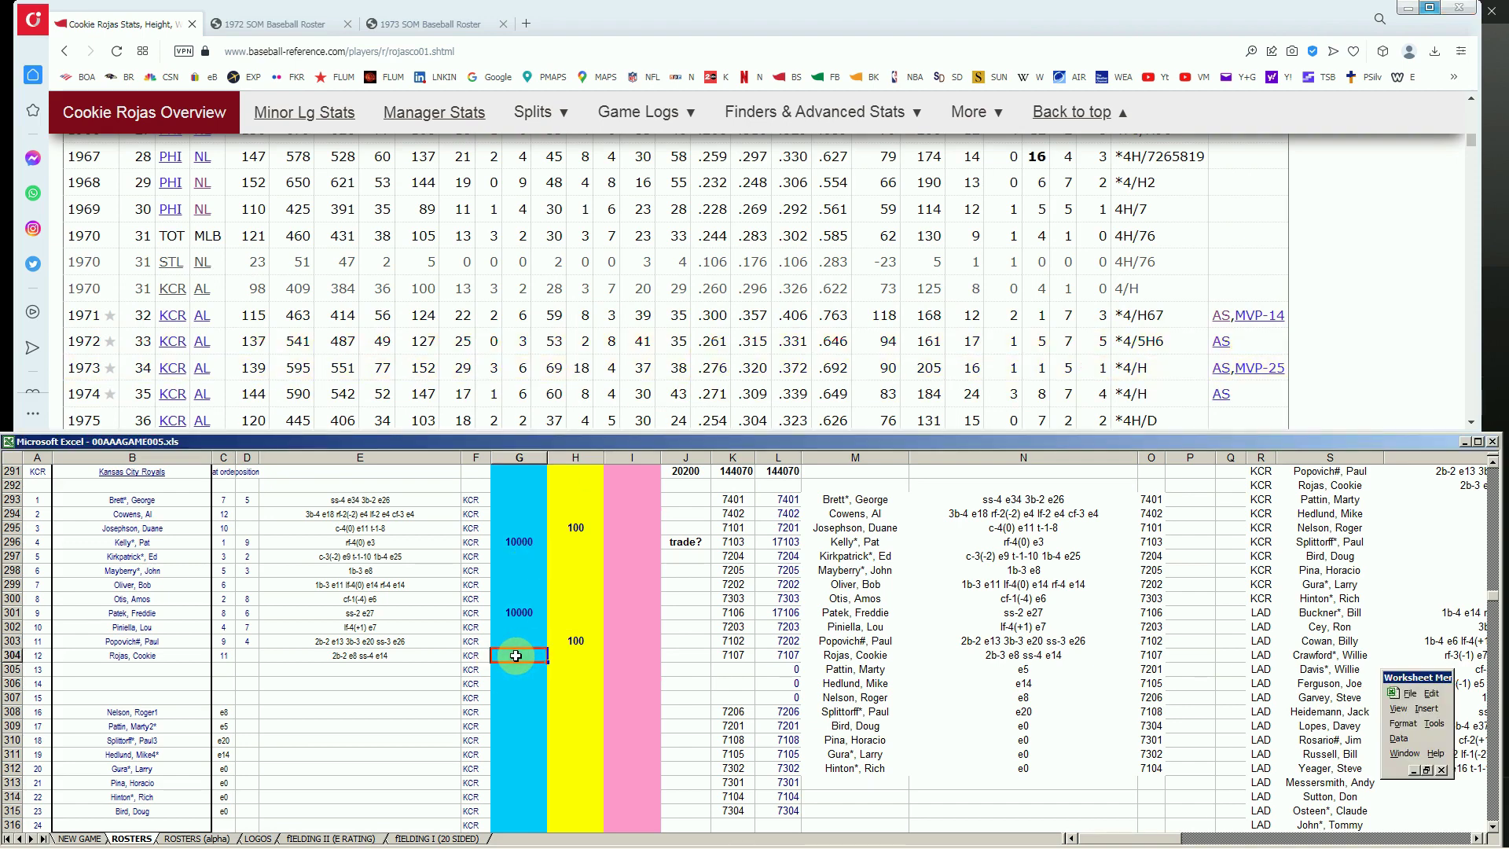
text(10000)
key(Return)
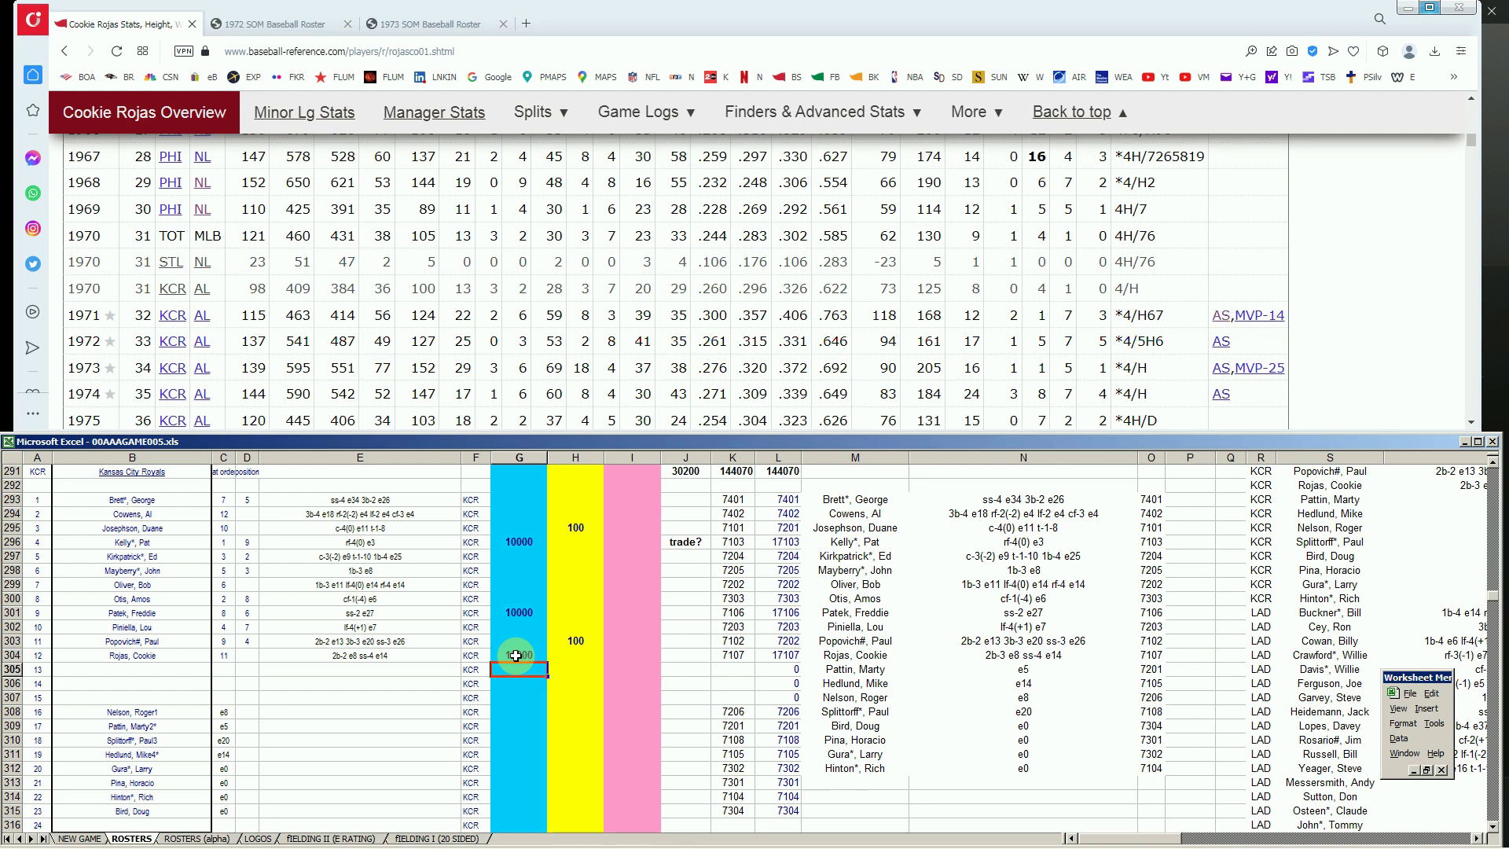
Search Baseball Reference for "split" and open Paul Splittorff's player page
click(1474, 146)
click(1158, 157)
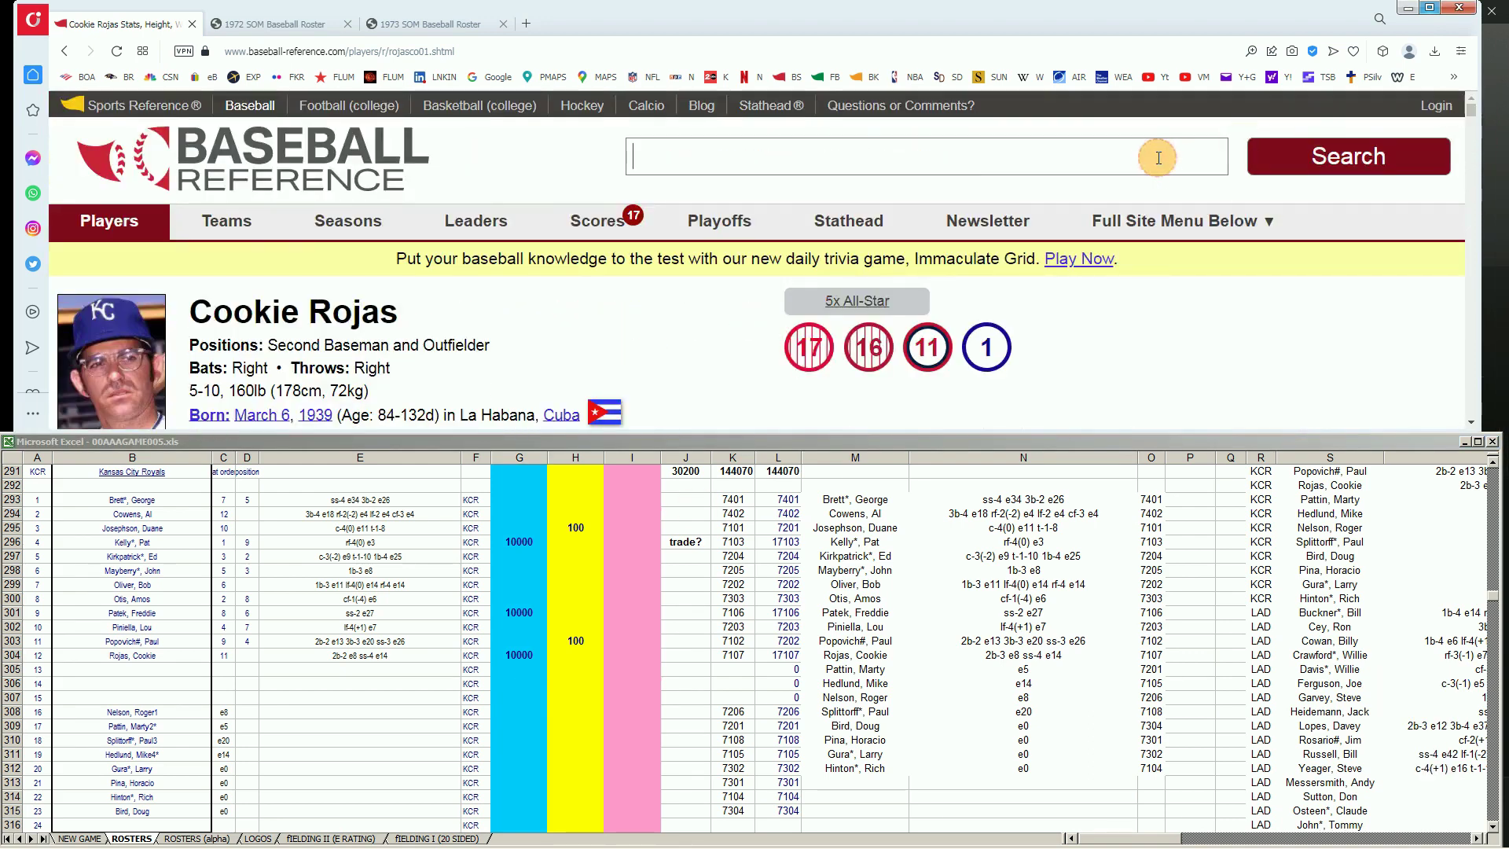
text(split)
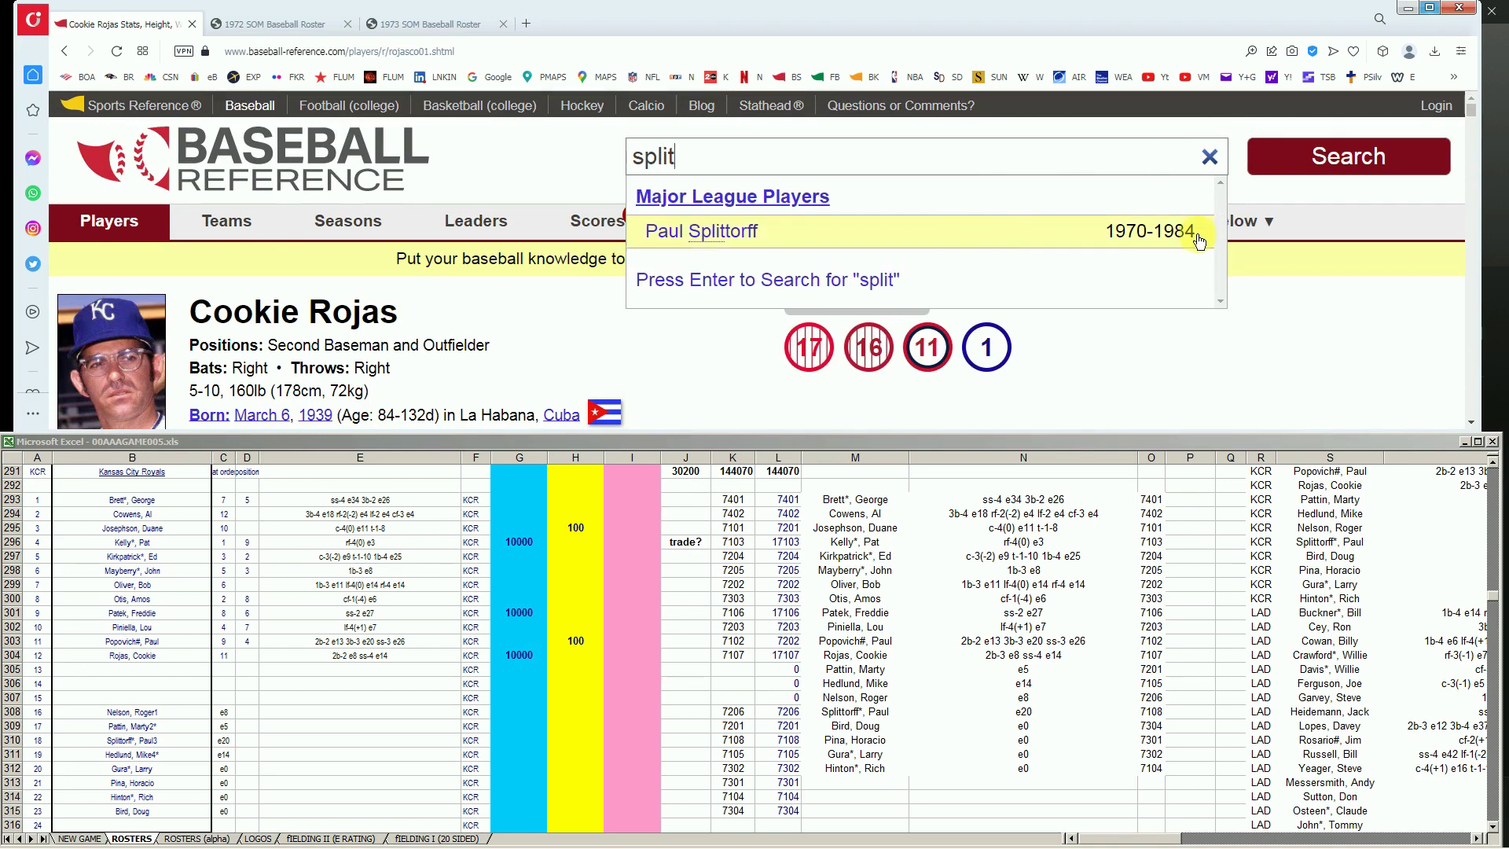
click(753, 246)
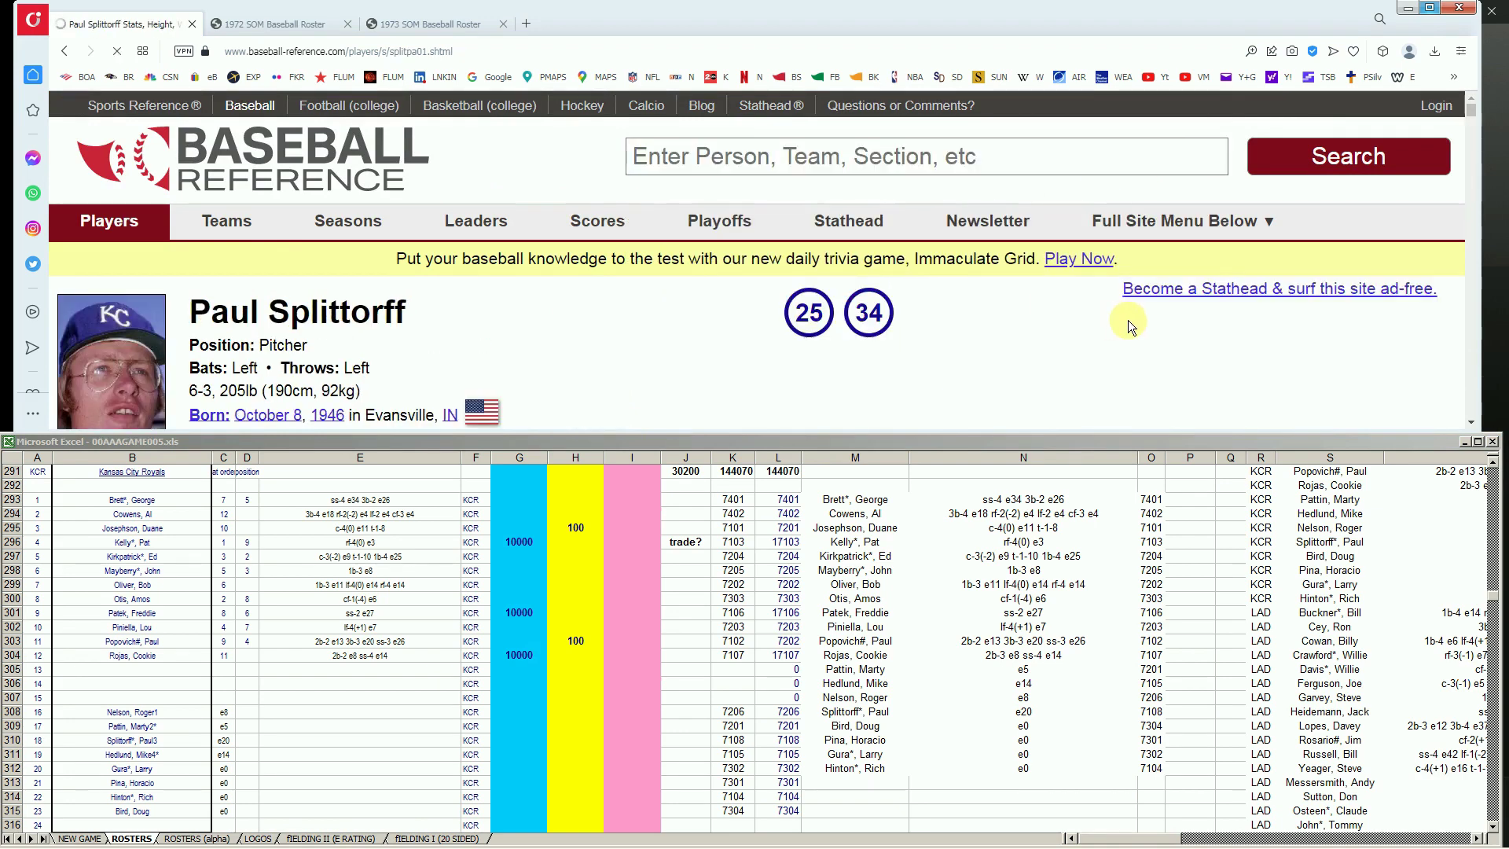
Review Paul Splittorff's Standard Pitching seasons from 1970 through 1984
scroll(1179, 315, down, 2)
scroll(1226, 308, down, 10)
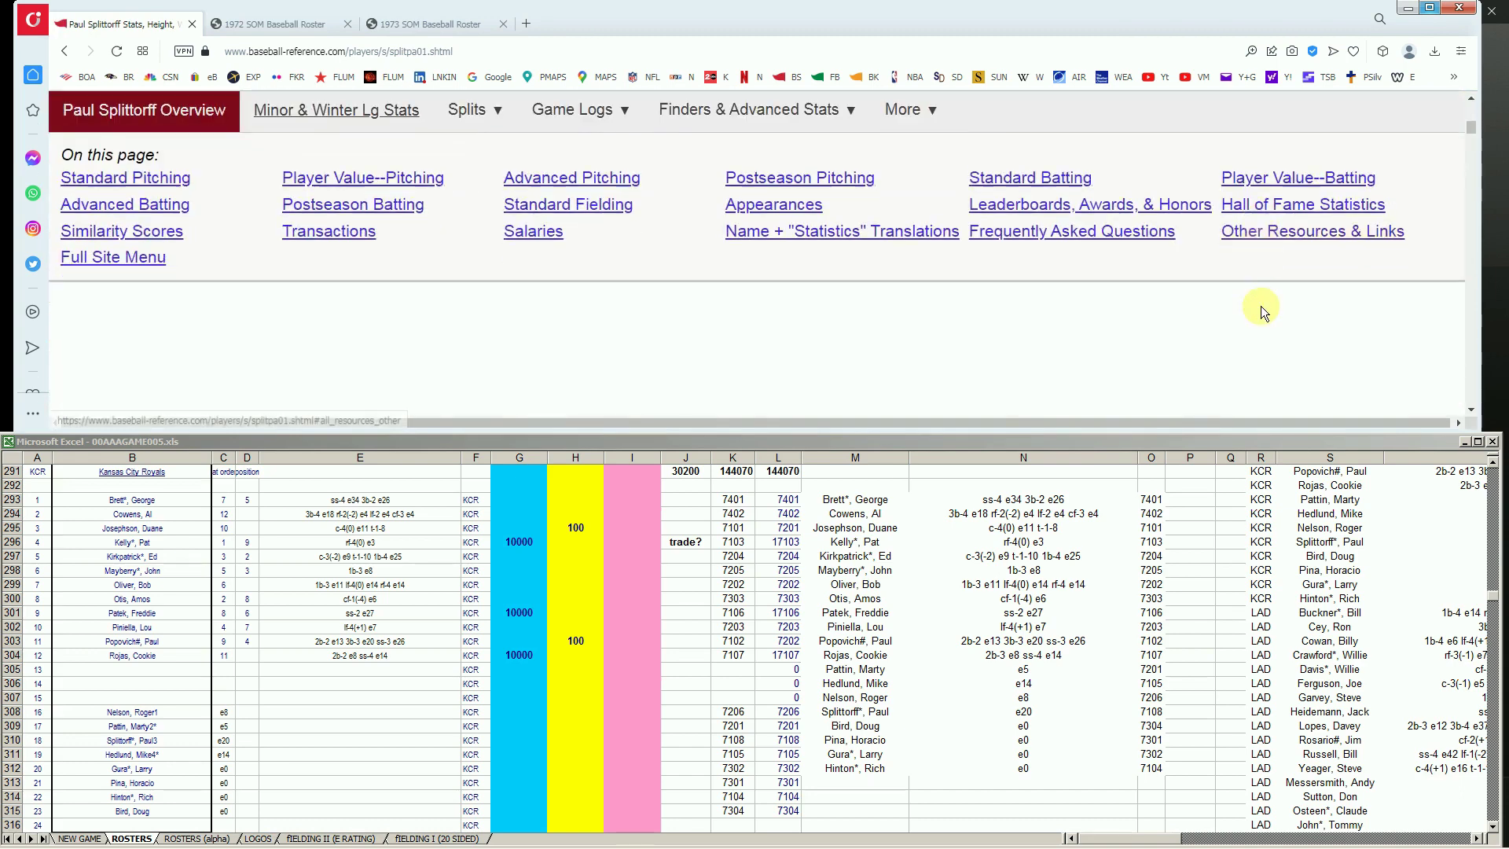
scroll(1262, 309, down, 5)
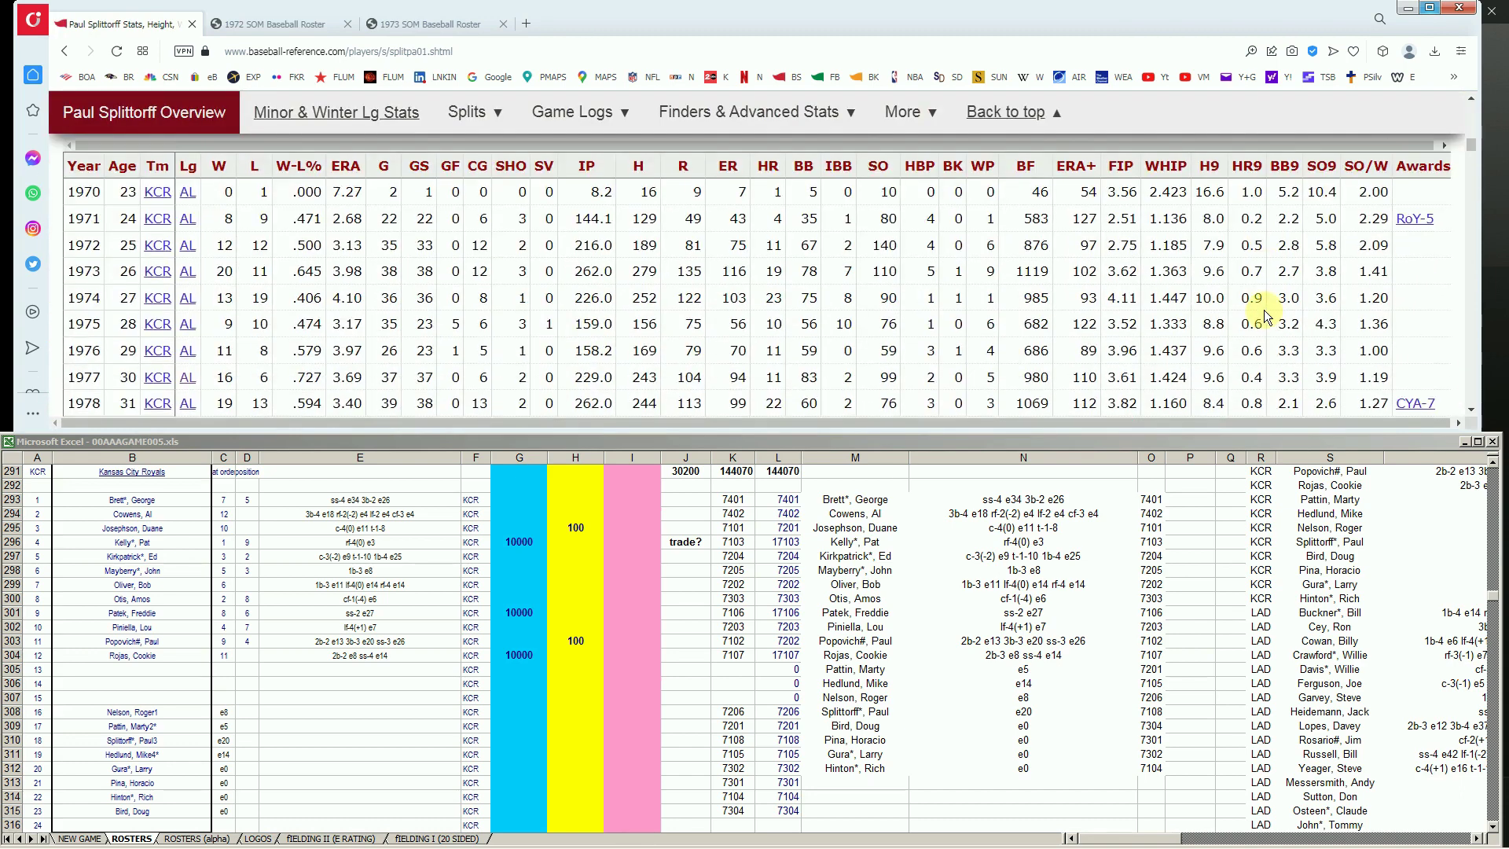
scroll(1264, 310, down, 3)
scroll(1265, 312, up, 2)
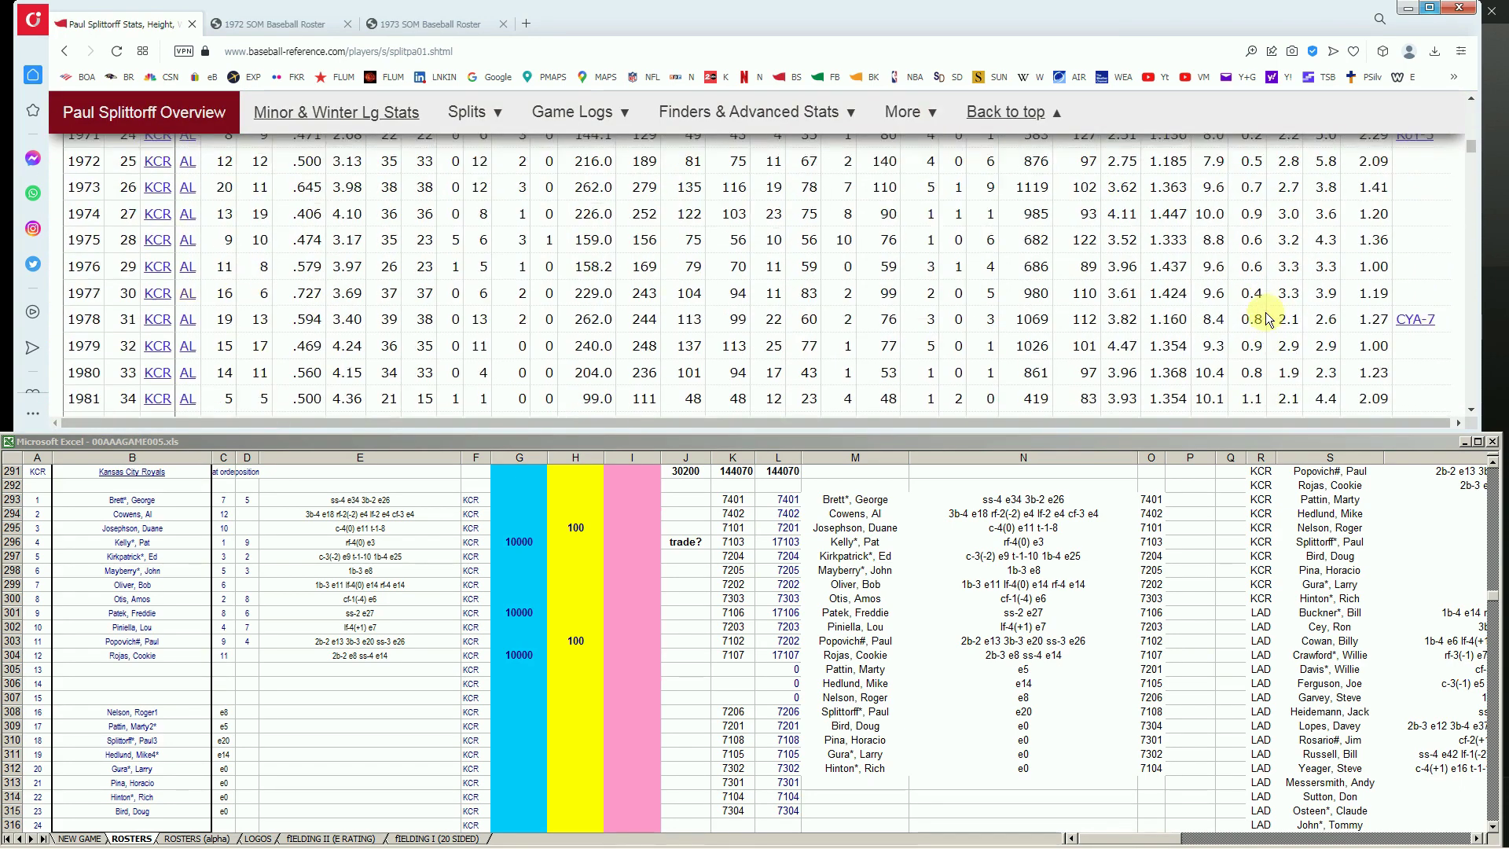
scroll(1265, 312, up, 1)
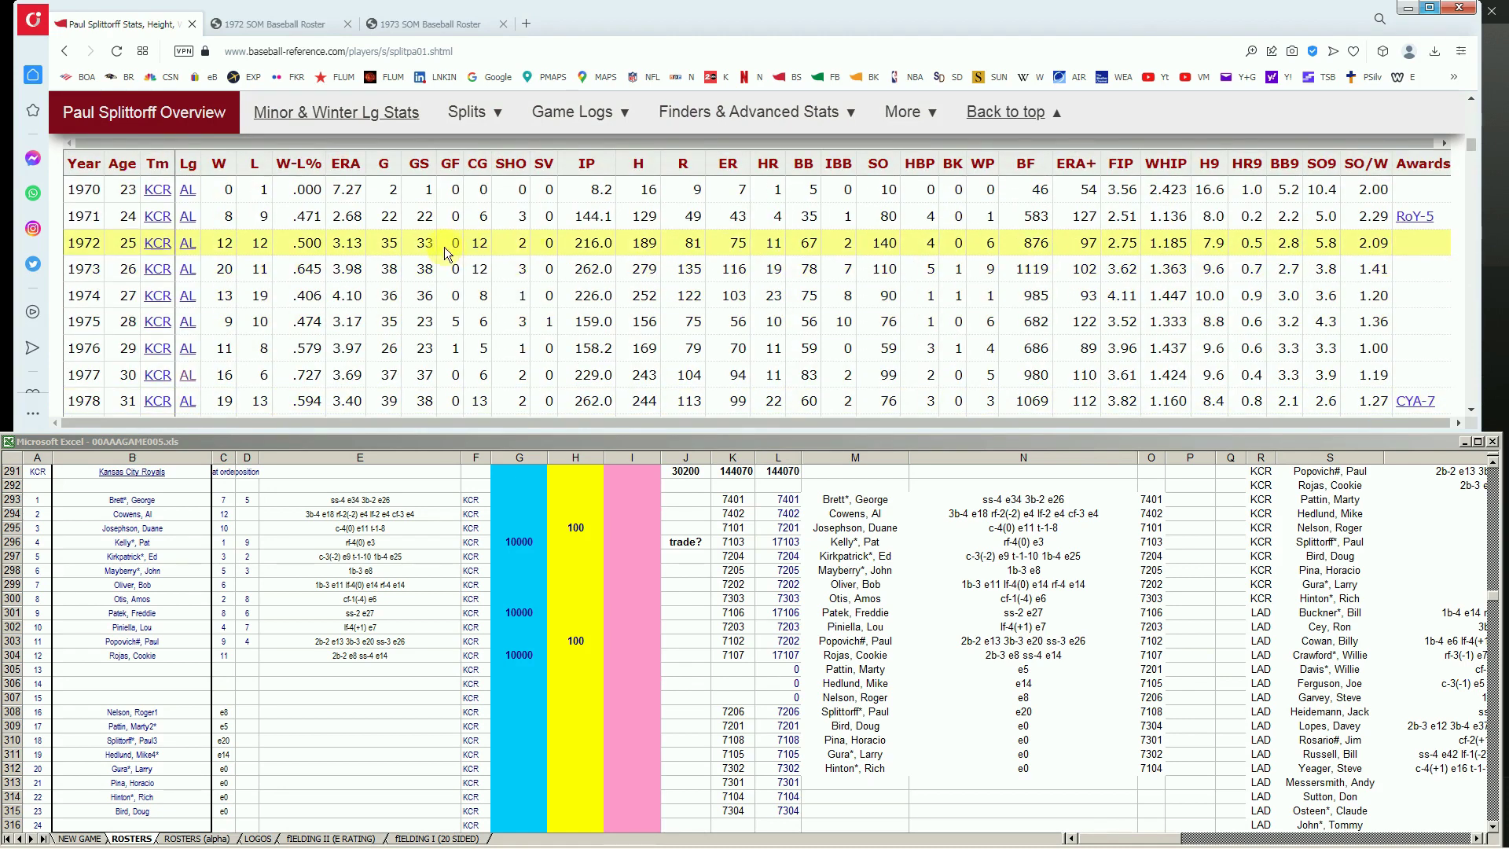
mouse_move(356, 266)
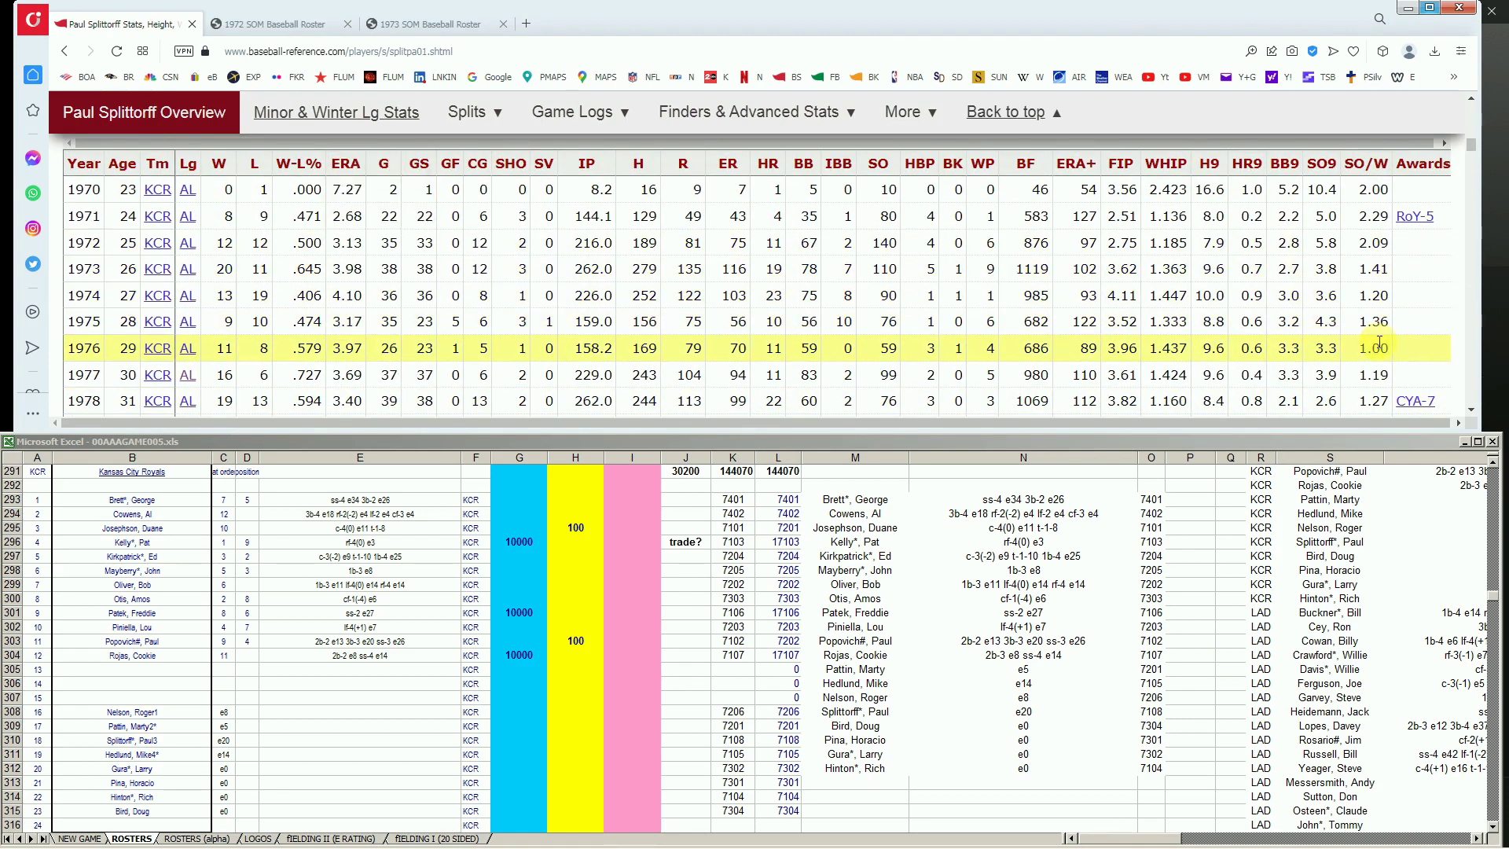
scroll(1419, 323, down, 2)
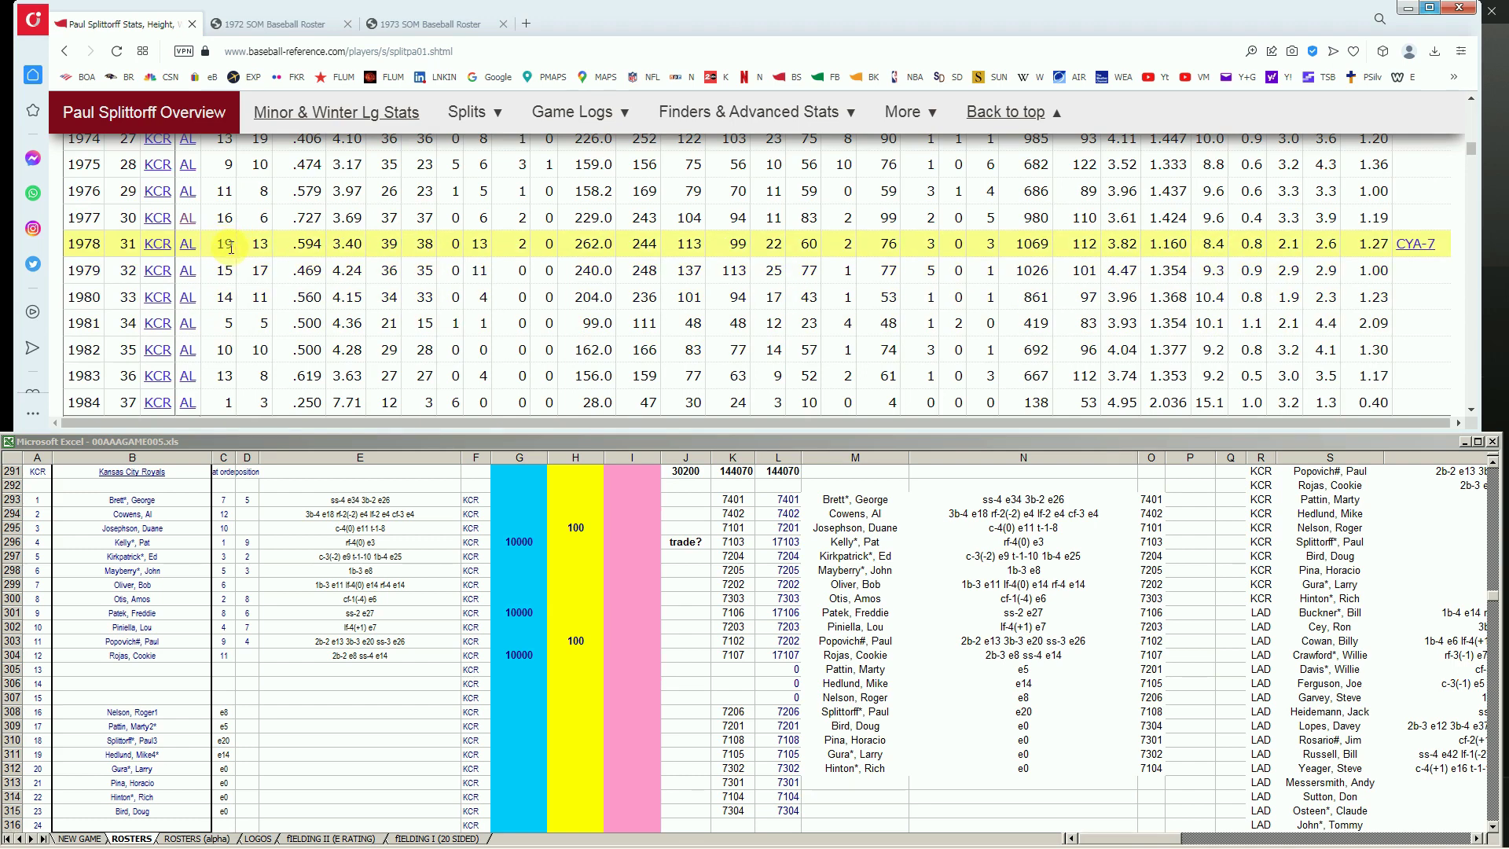
scroll(230, 248, up, 3)
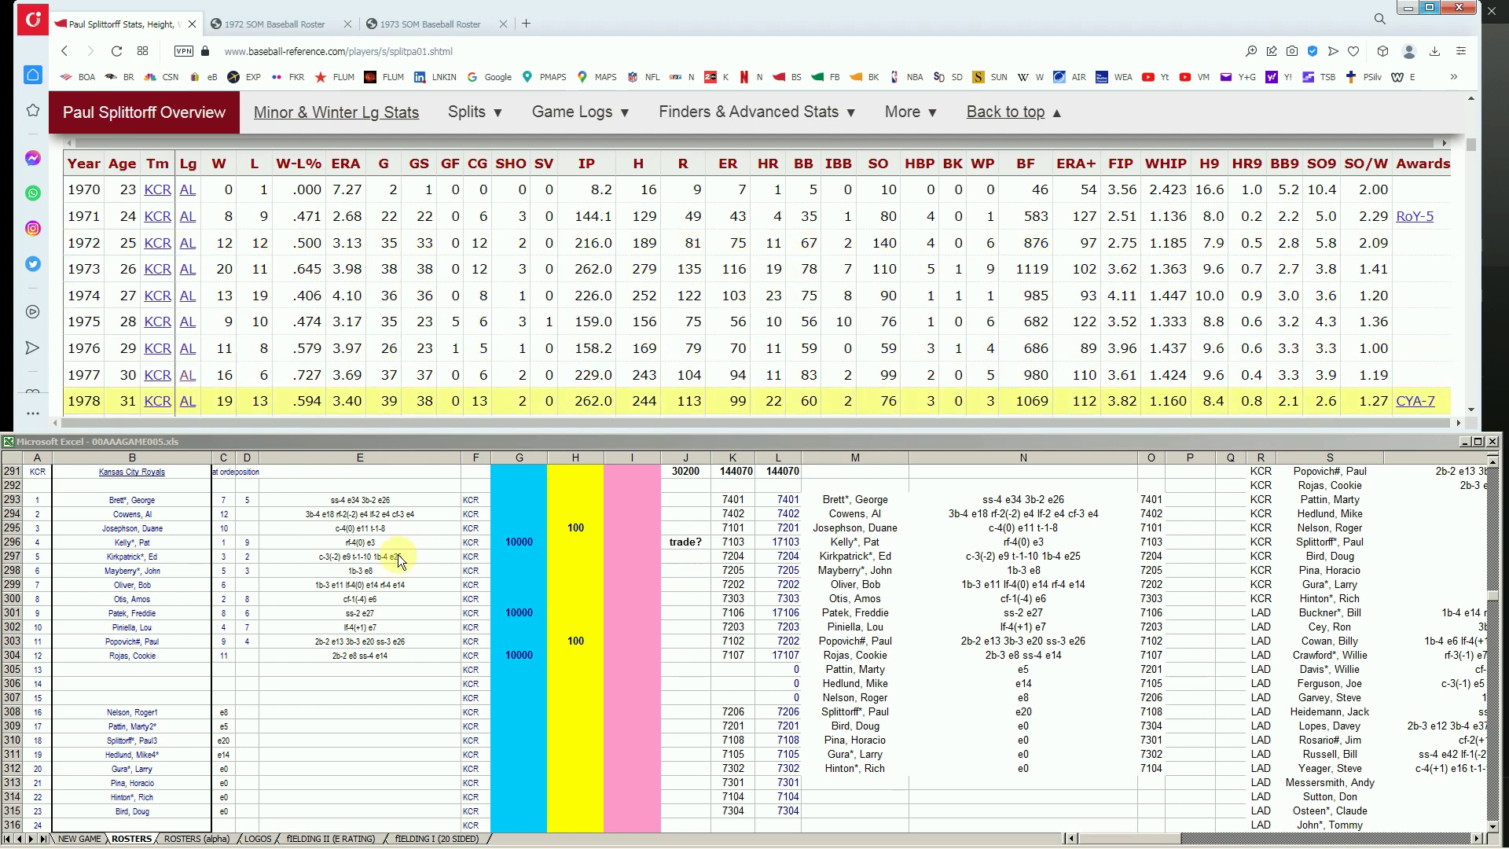
Enter 10000 in the blue column G for Paul Splittorff, row 310
click(508, 698)
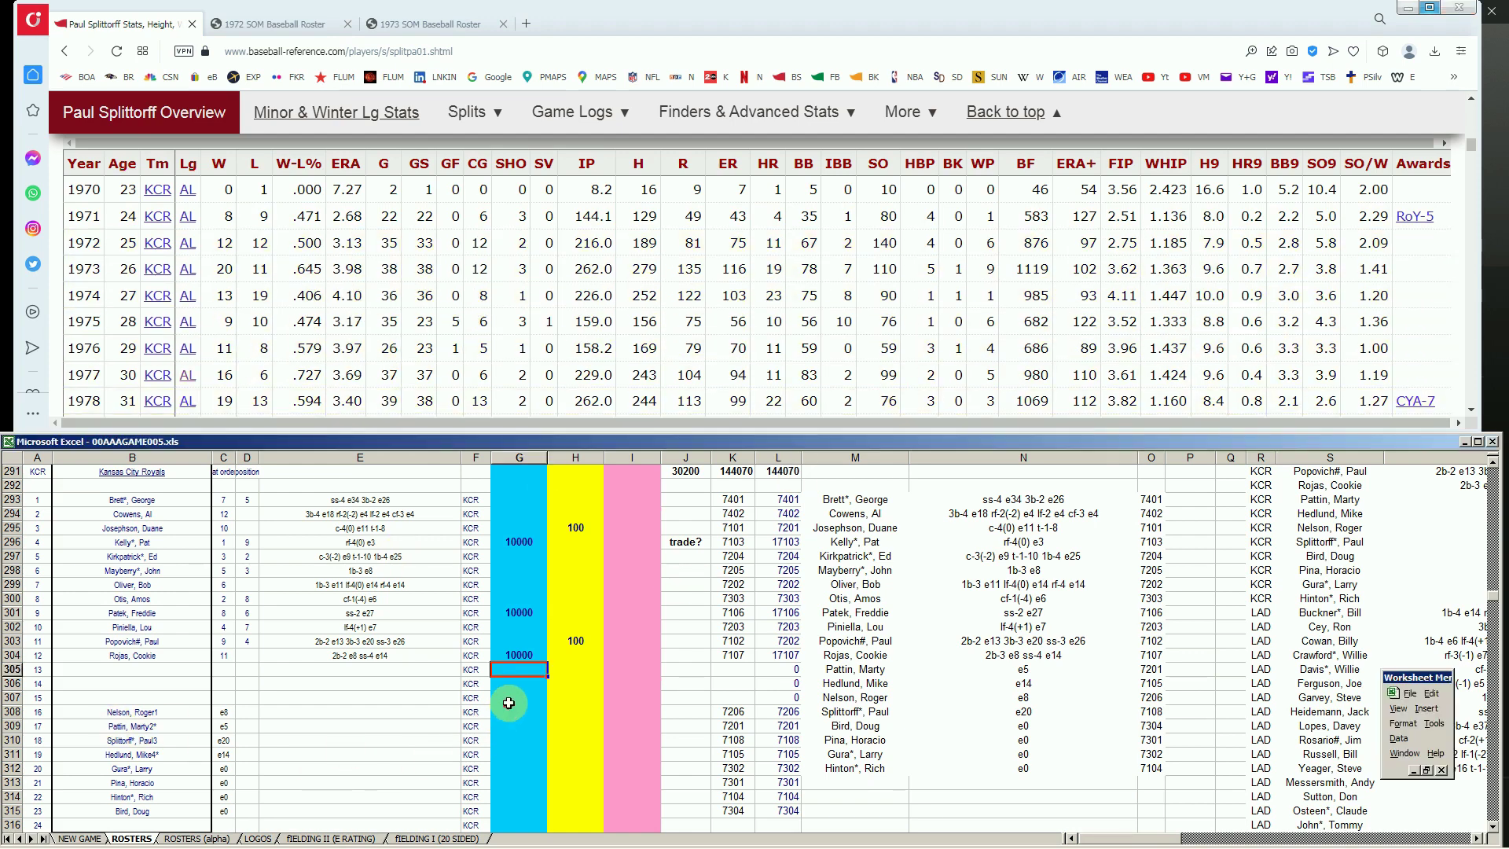
key(Down)
key(Down)
key(Down)
text(10000)
key(Return)
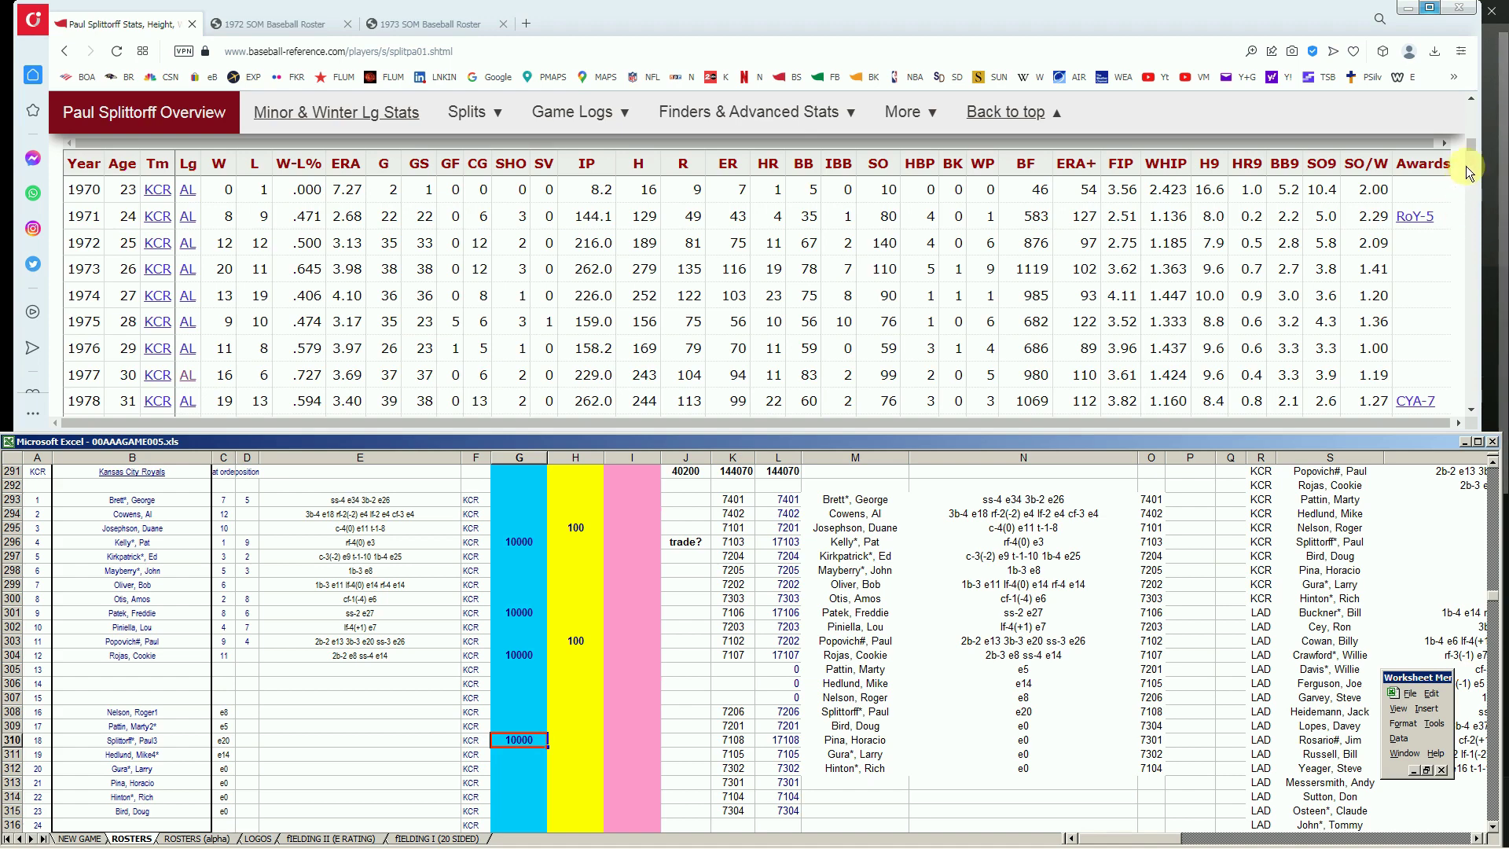
Search Baseball Reference for "hedlund" and open Mike Hedlund's player page
click(1469, 131)
drag(1468, 128, 1472, 100)
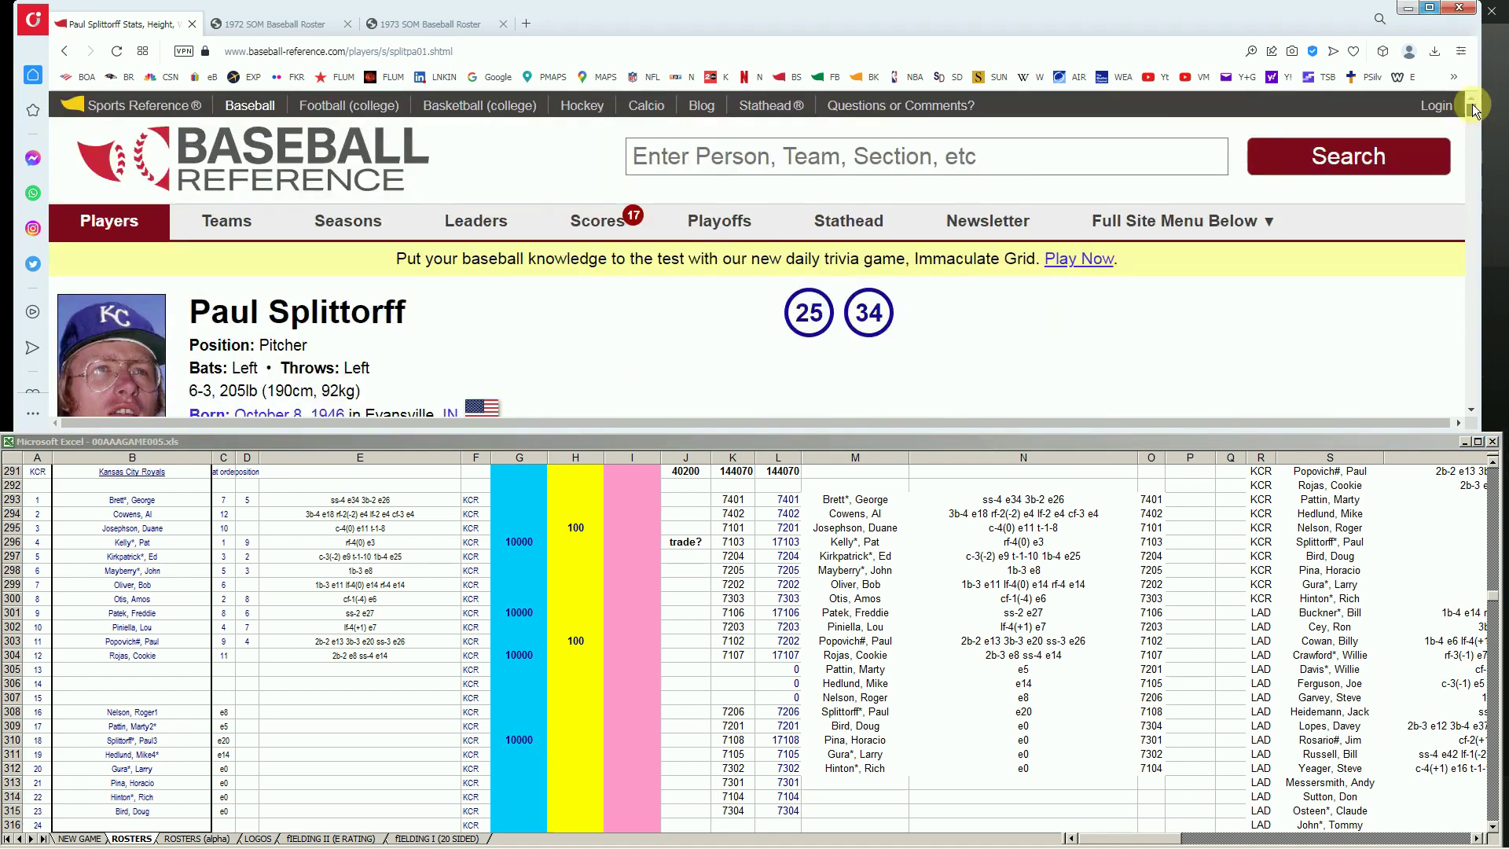
click(1019, 155)
text(hedlund)
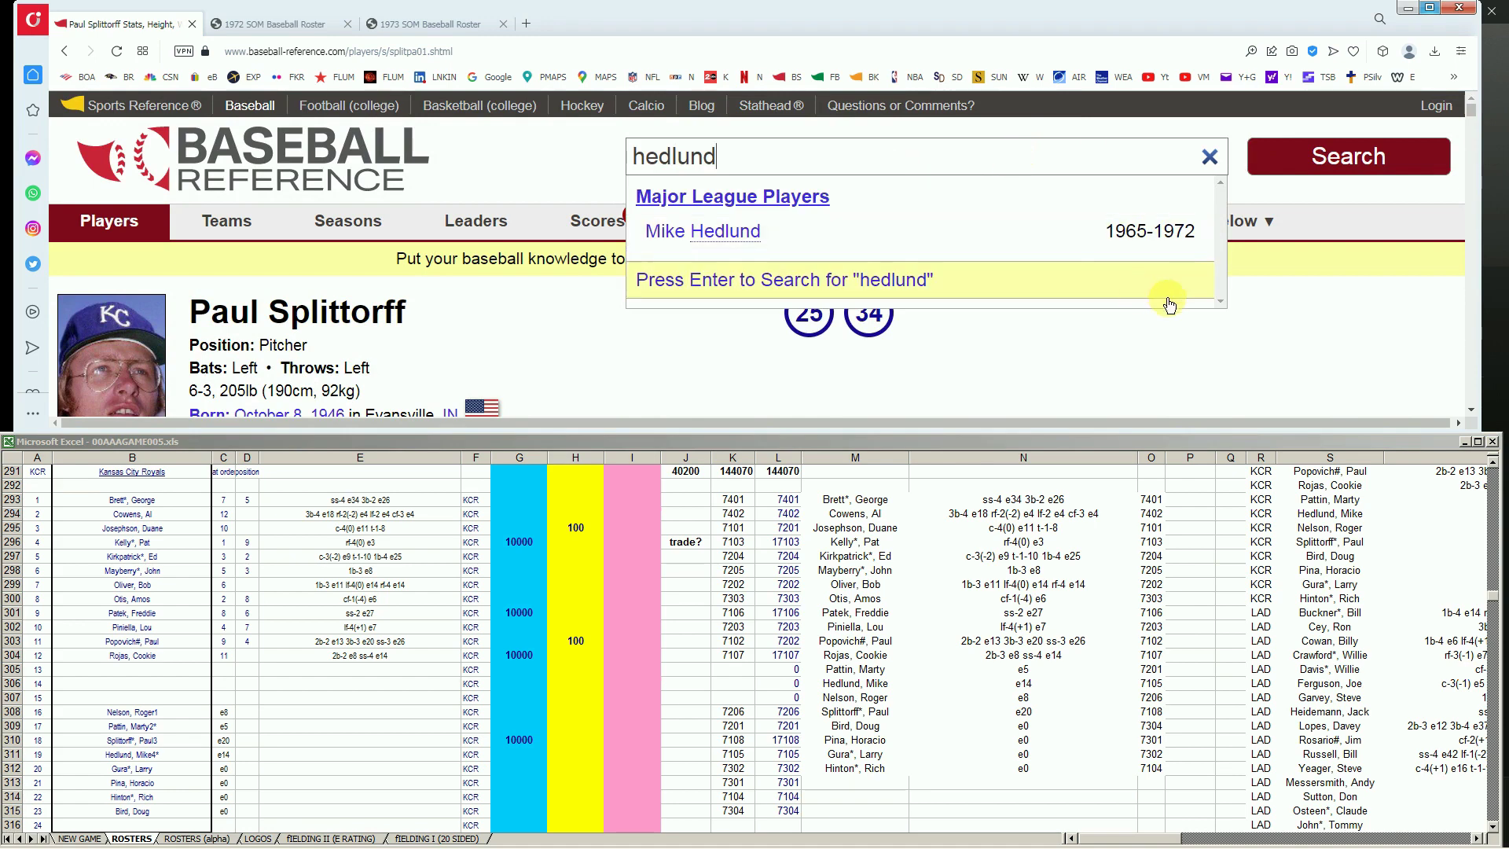
click(745, 242)
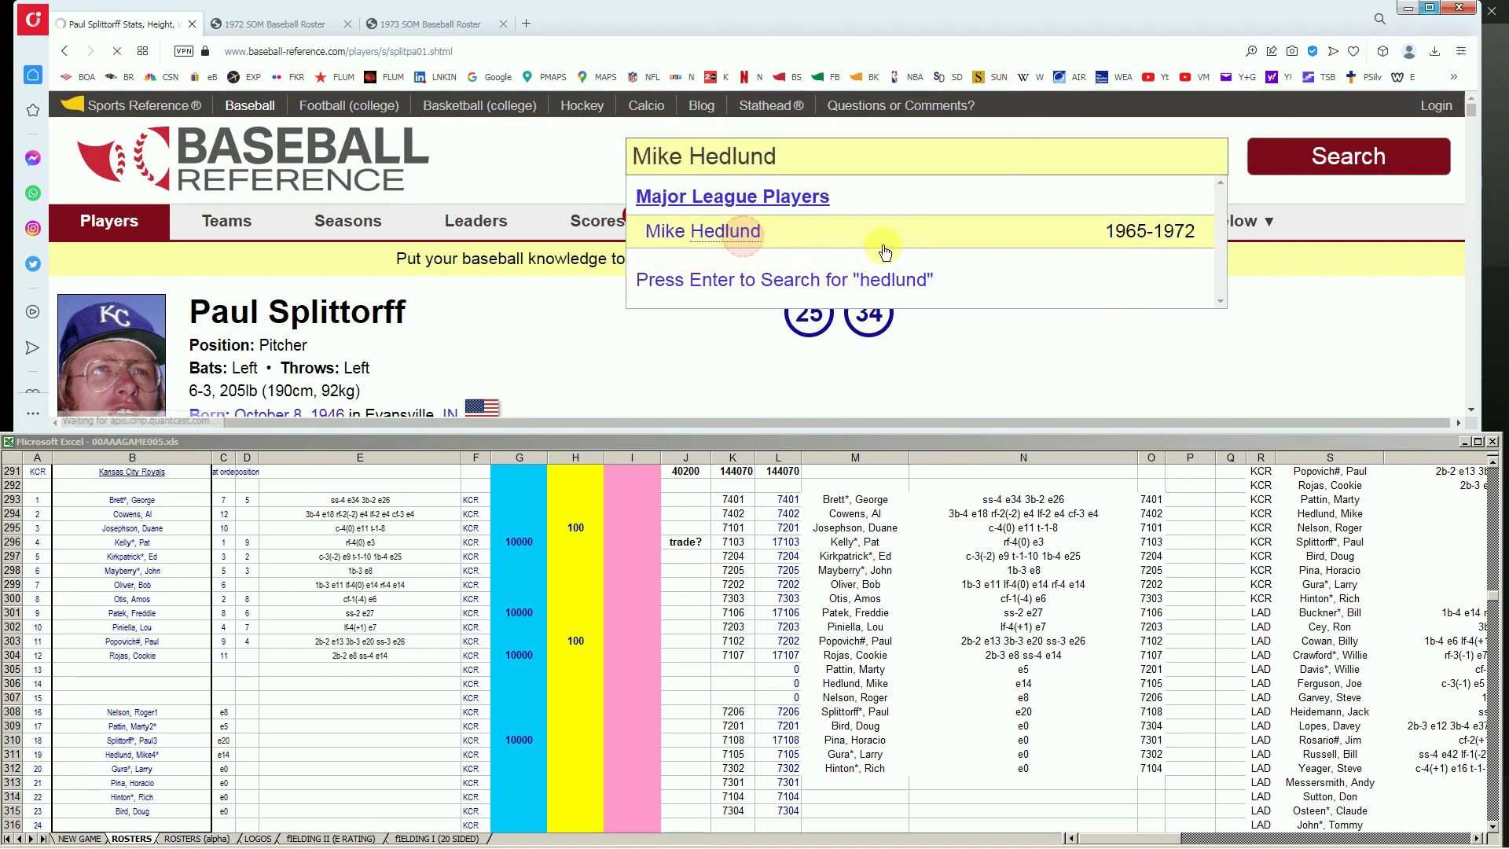
Review Mike Hedlund's Standard Pitching seasons from 1965 through 1972
scroll(879, 294, down, 3)
scroll(878, 295, down, 6)
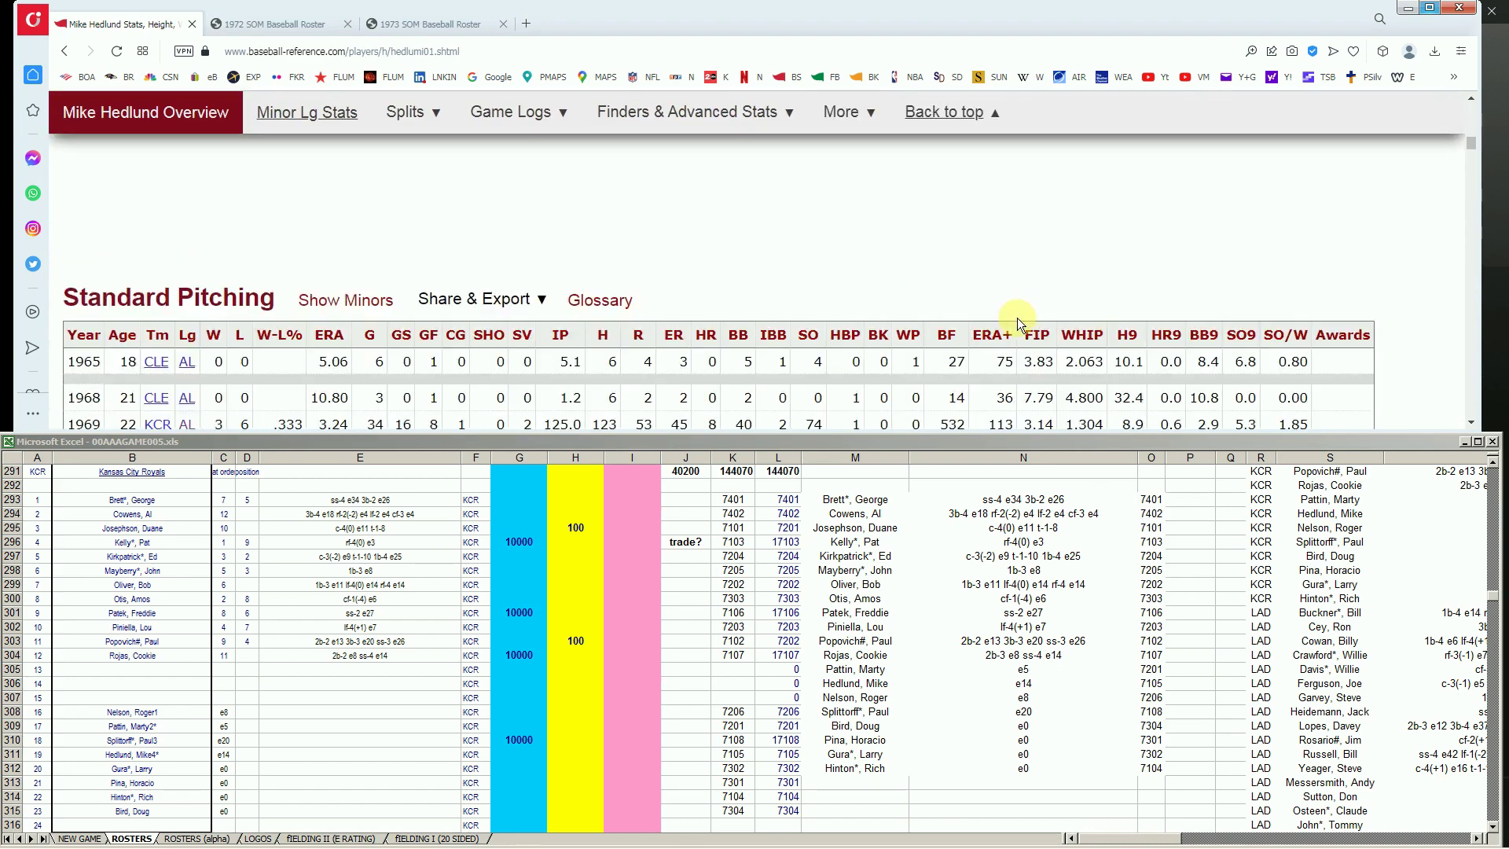
scroll(1017, 317, down, 3)
scroll(115, 266, up, 3)
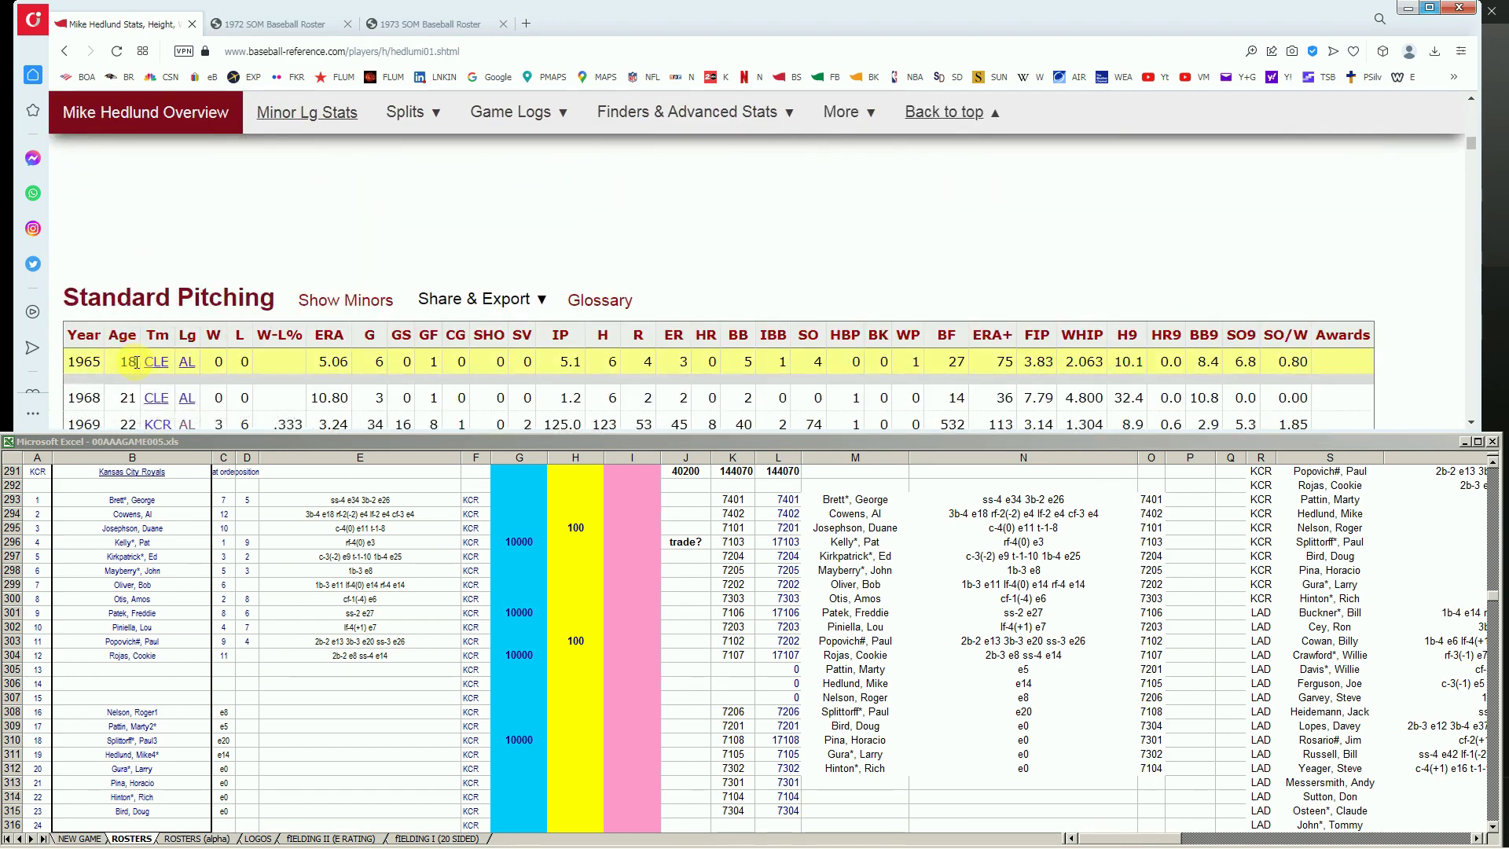
scroll(133, 362, down, 2)
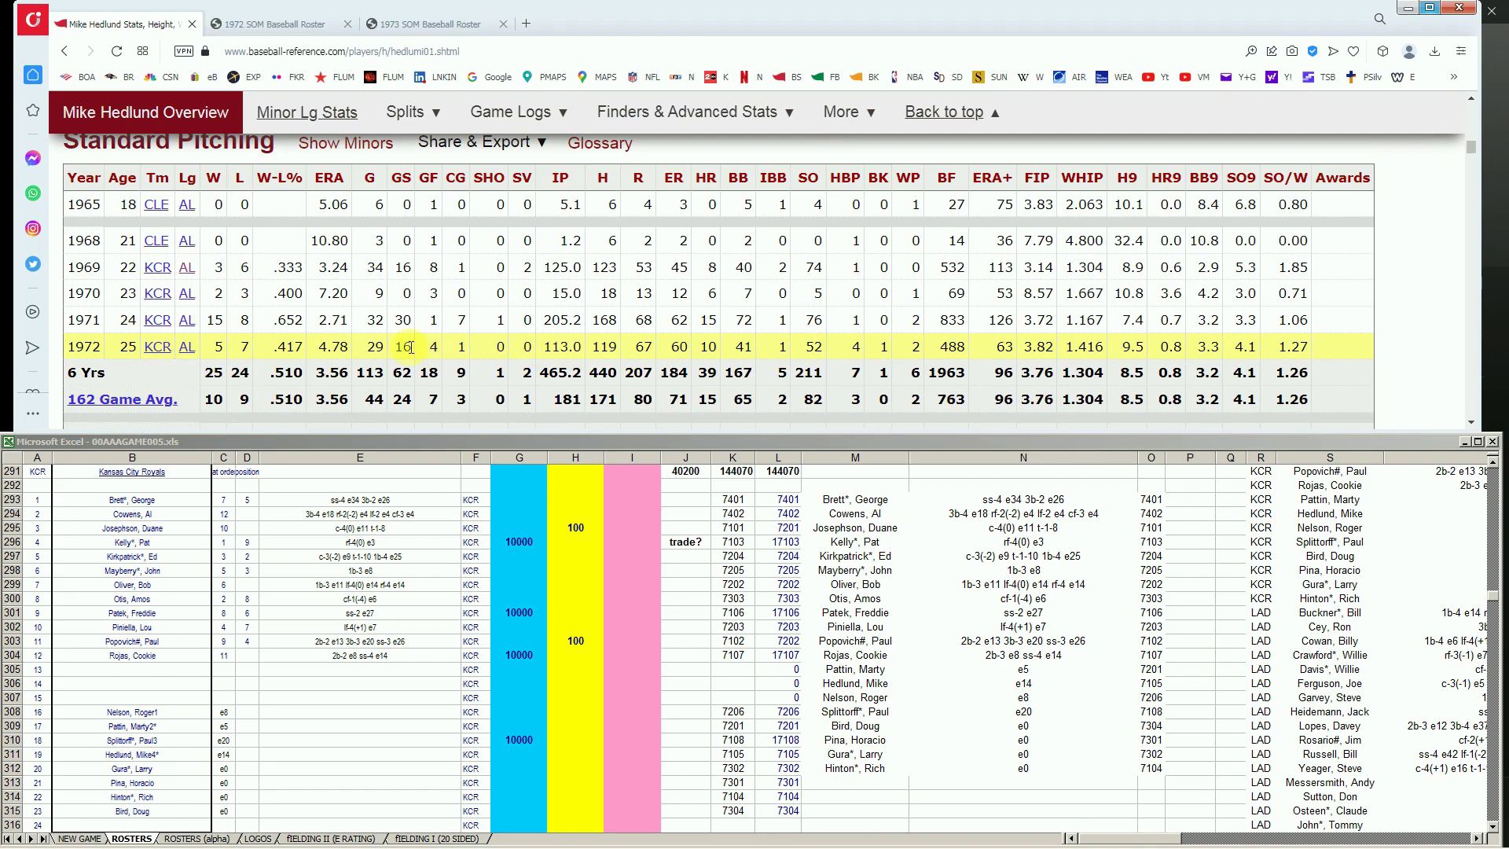
mouse_move(335, 350)
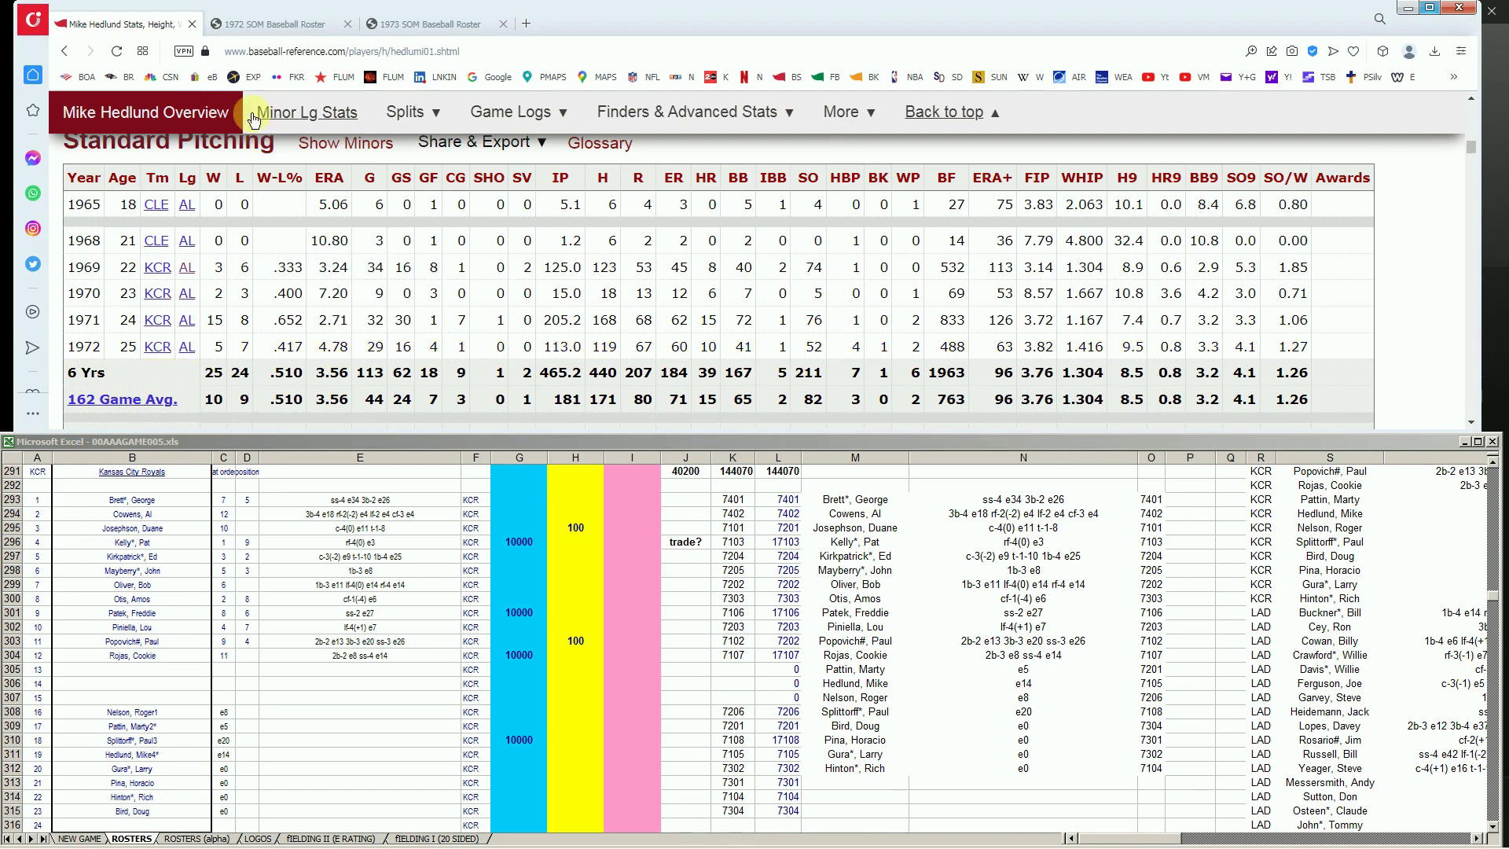
Check the 1972 SOM Baseball Roster's Kansas City Royals pitchers for Hedlund
click(256, 22)
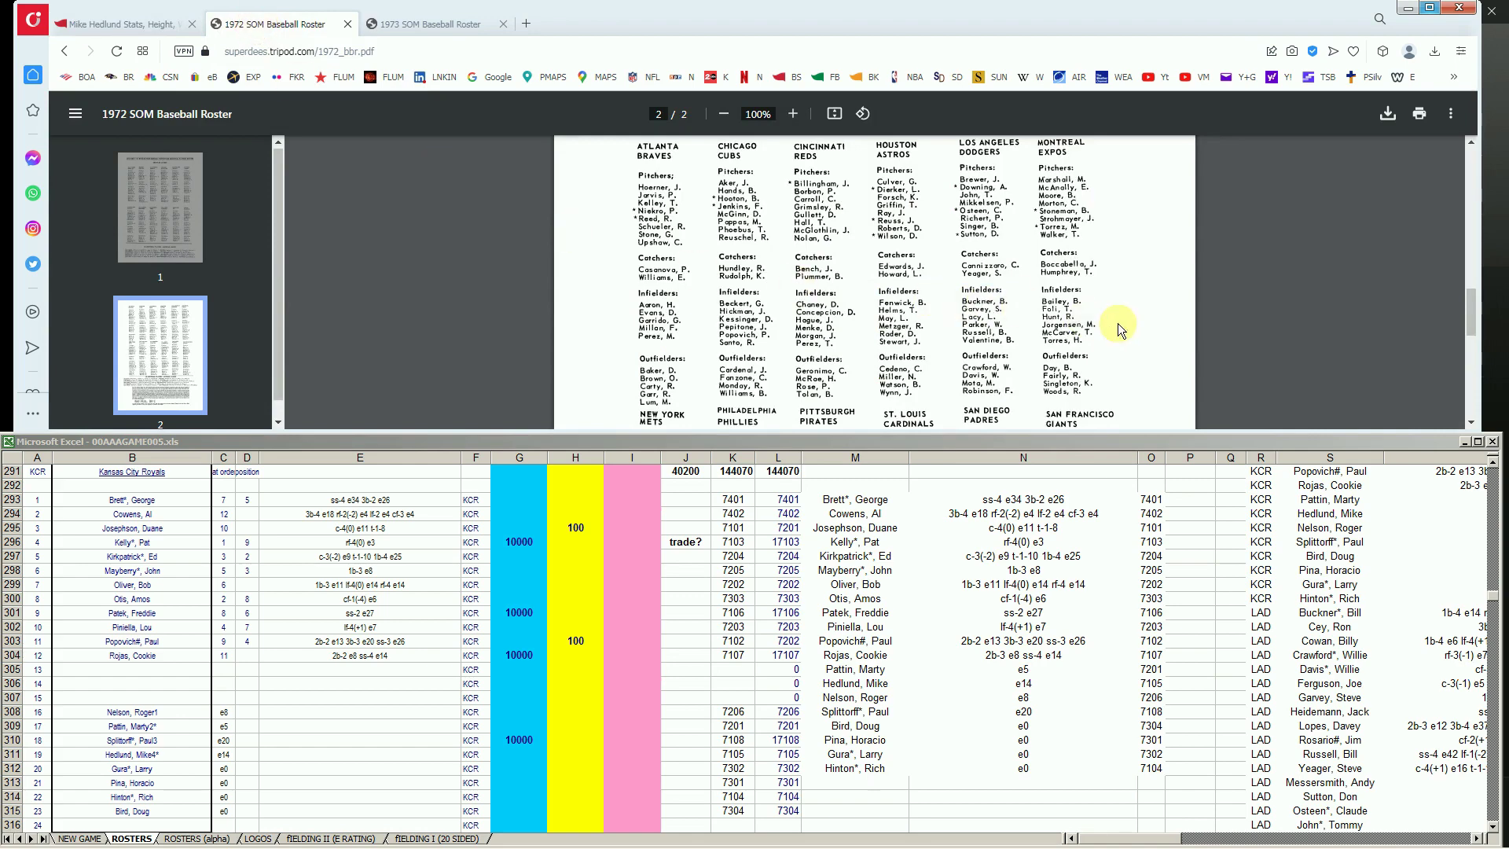
scroll(1204, 327, up, 10)
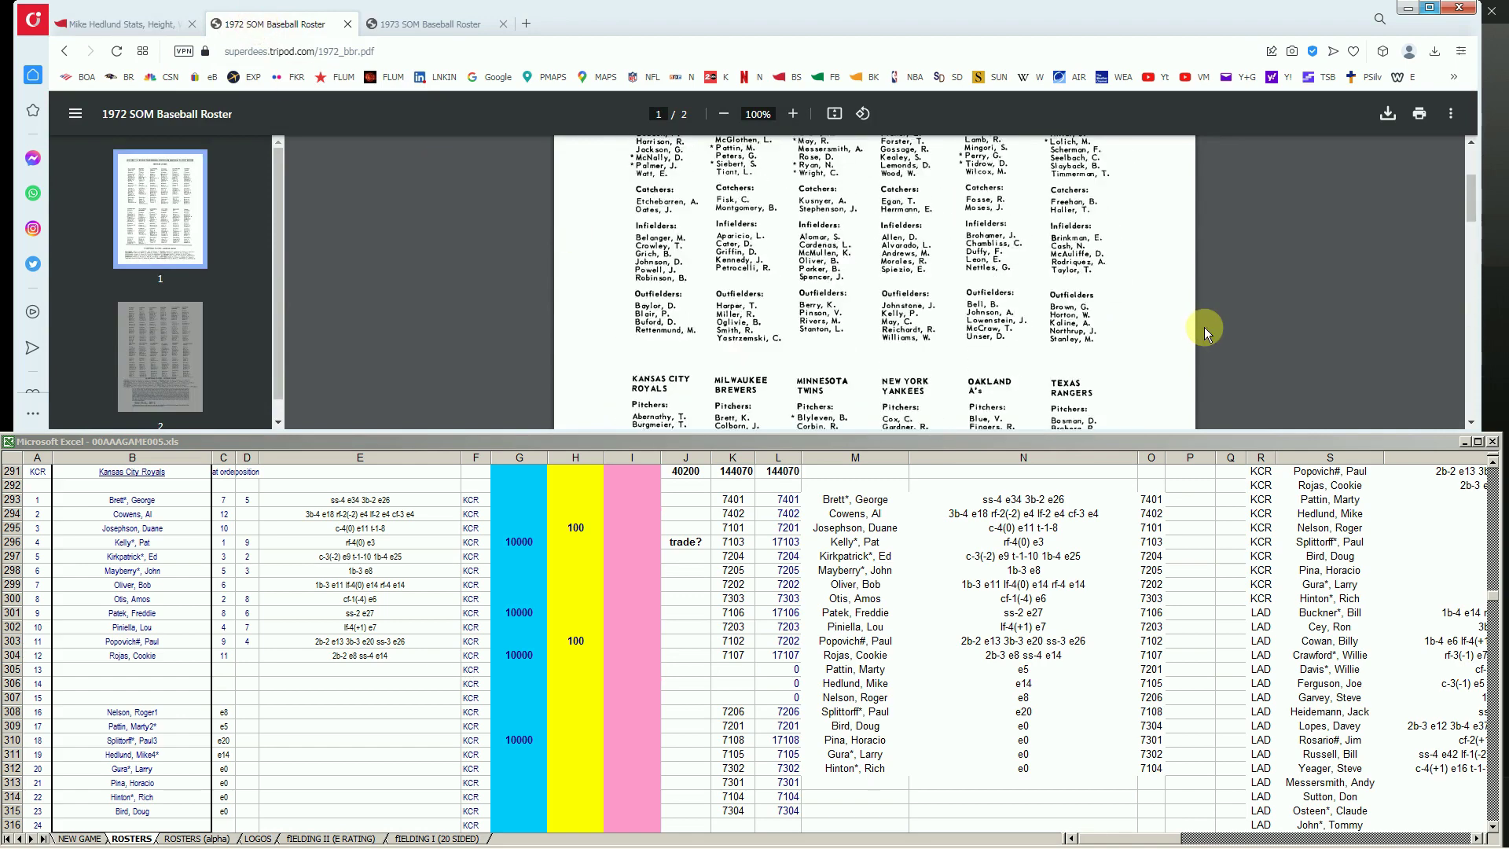
scroll(1204, 327, up, 2)
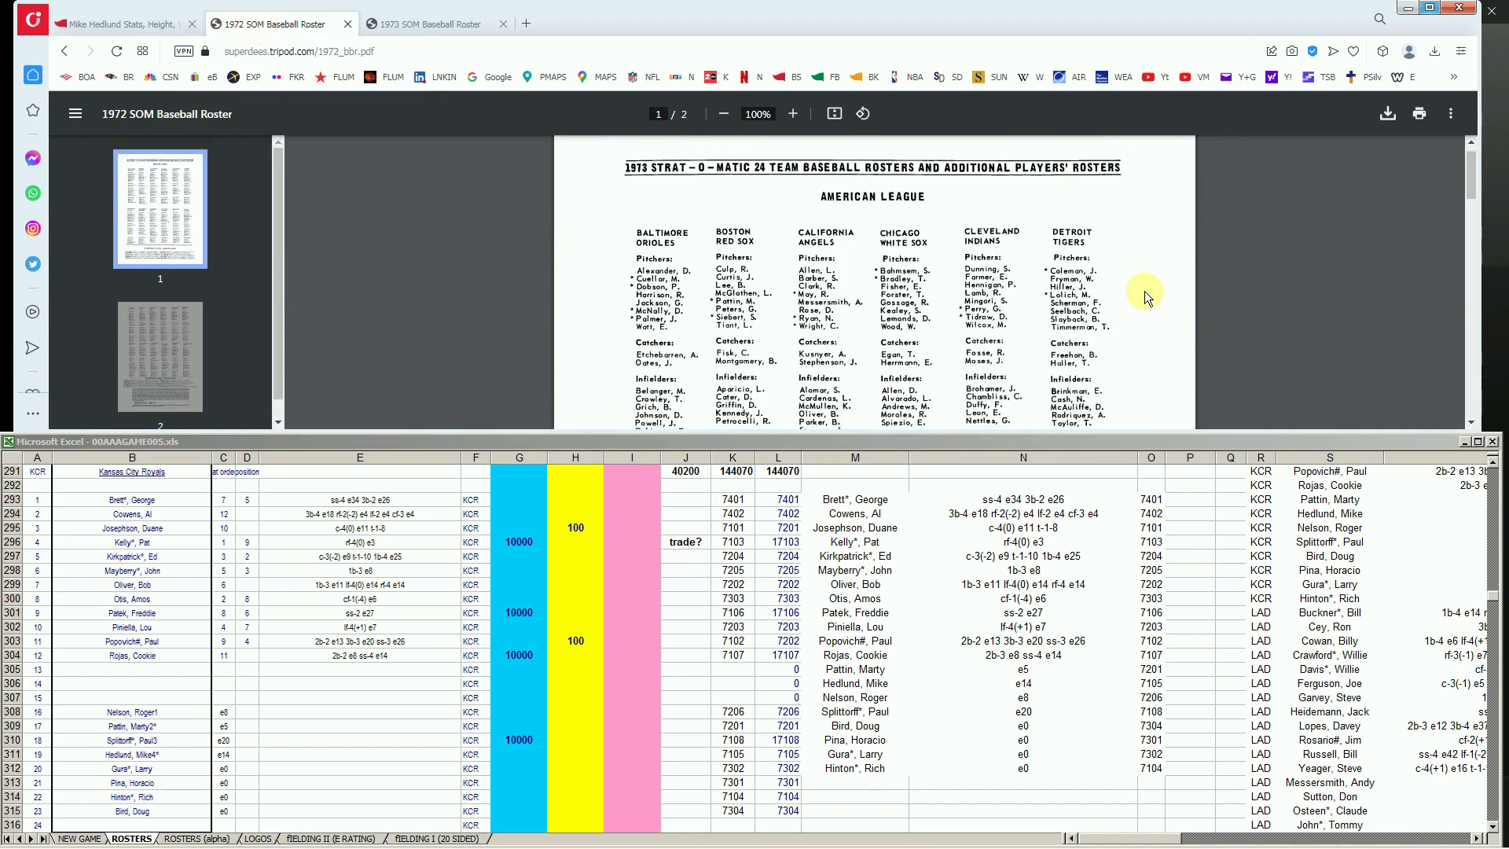
scroll(1144, 291, down, 3)
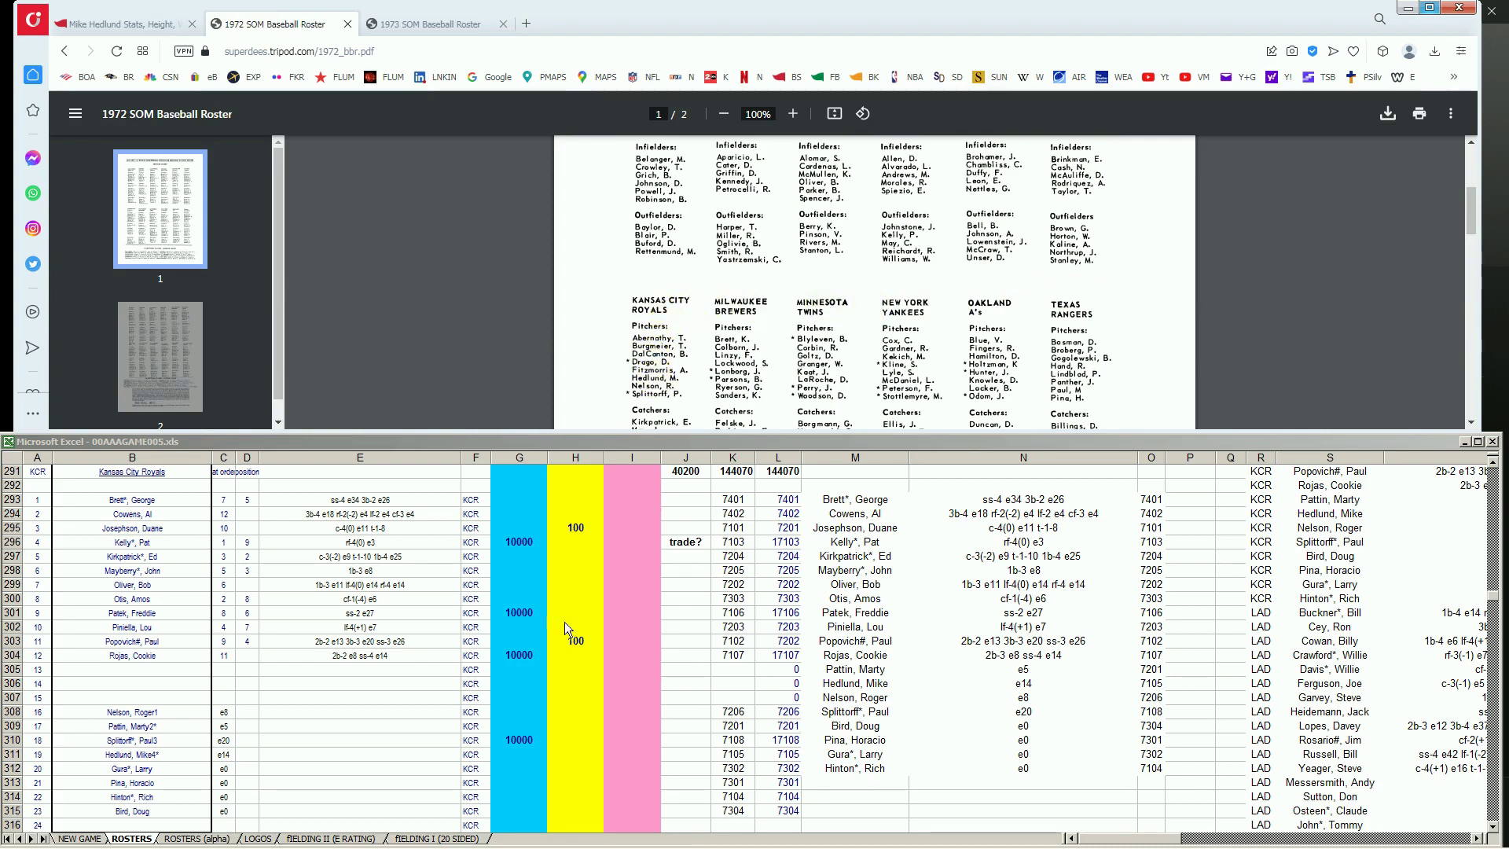
click(536, 745)
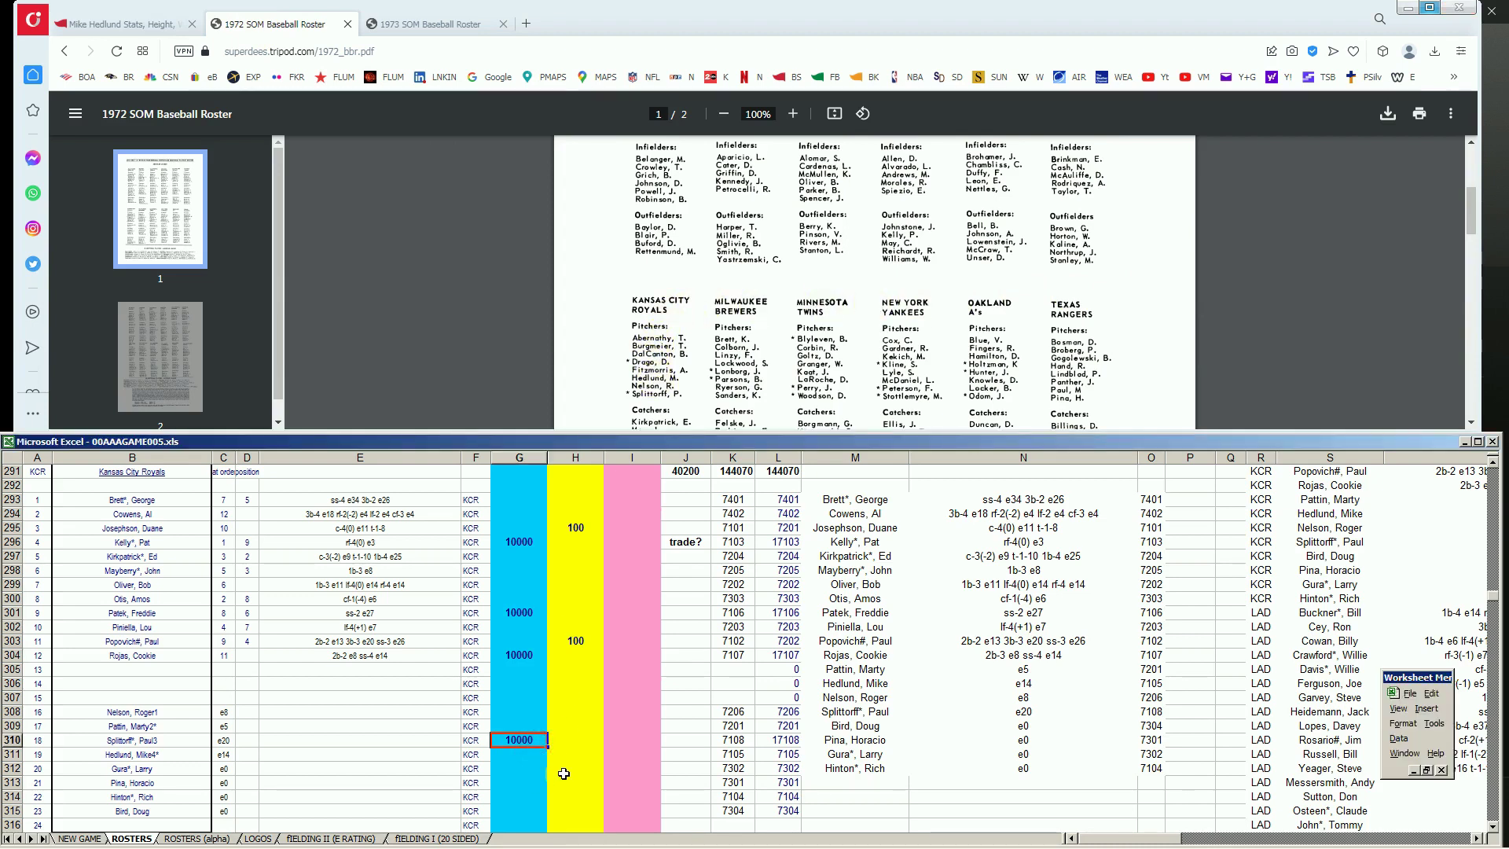
key(Right)
key(Down)
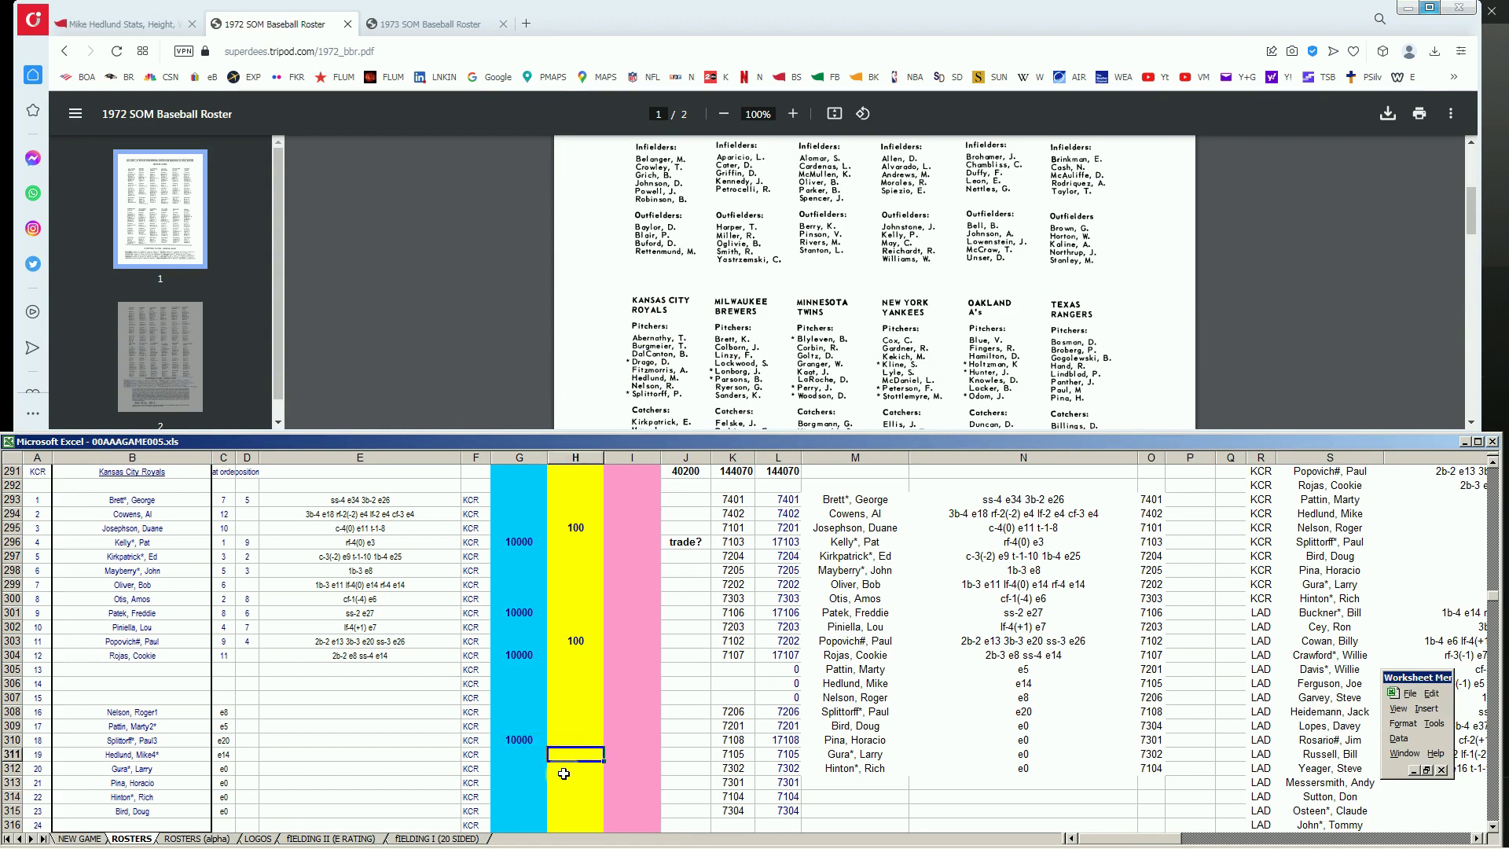
text(100)
key(Up)
key(Down)
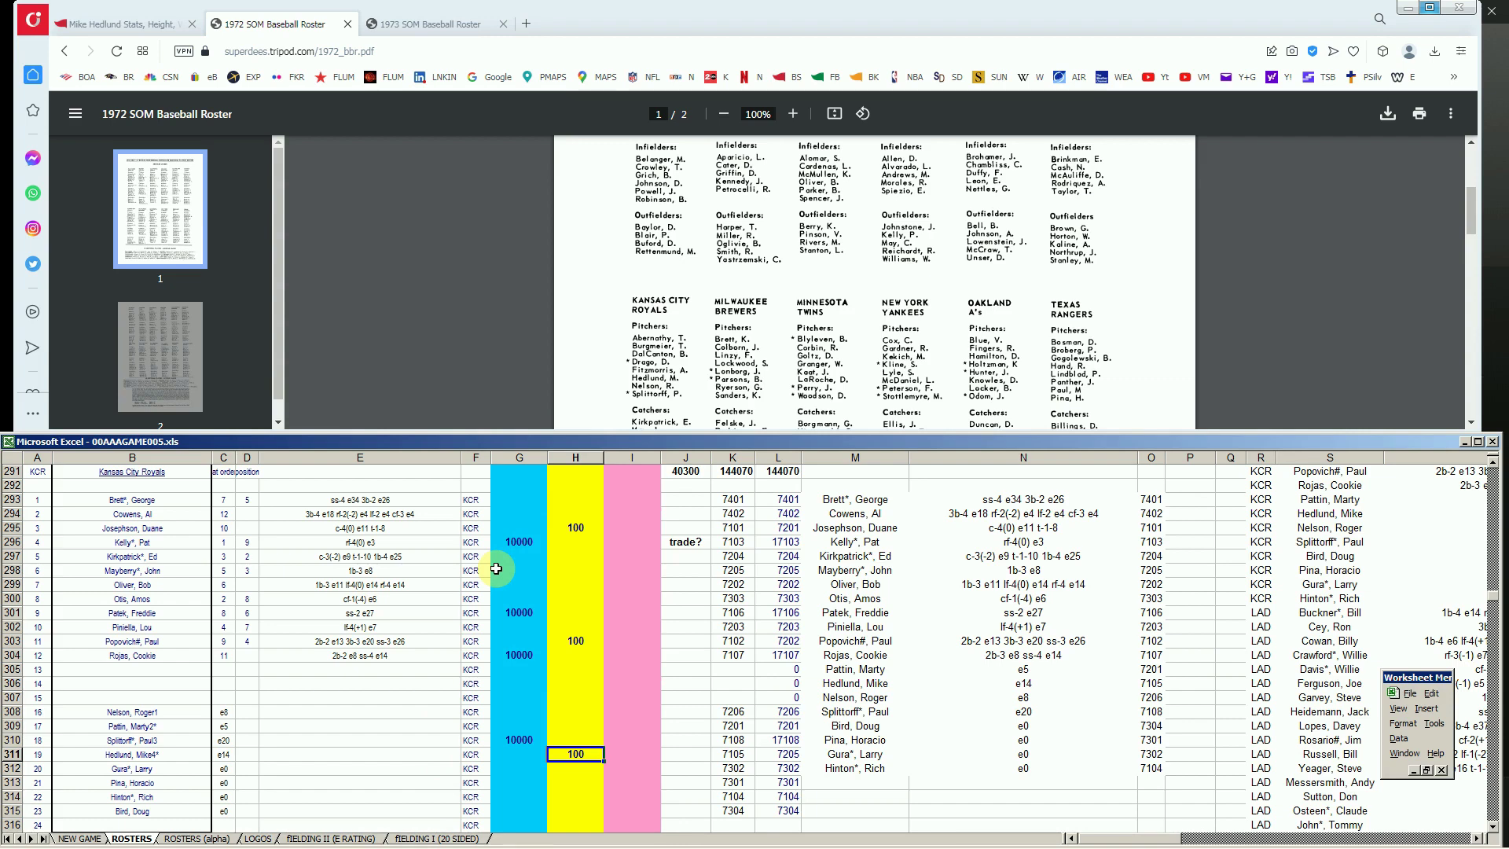
Search Baseball Reference for "hinton" and open Rich Hinton's player page
click(118, 24)
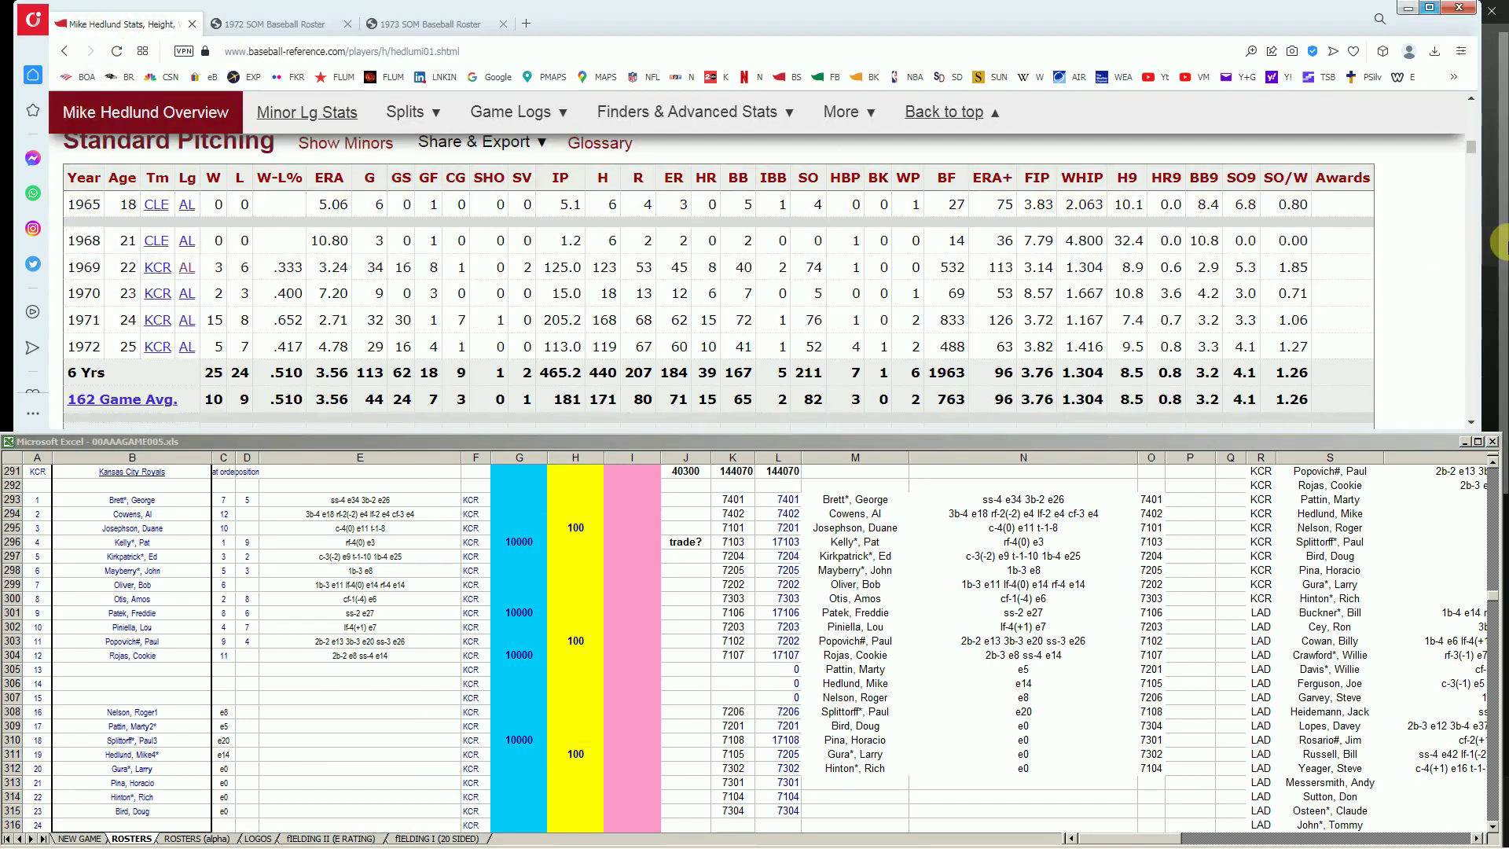
drag(1470, 154, 1468, 102)
click(1065, 155)
text(hinton)
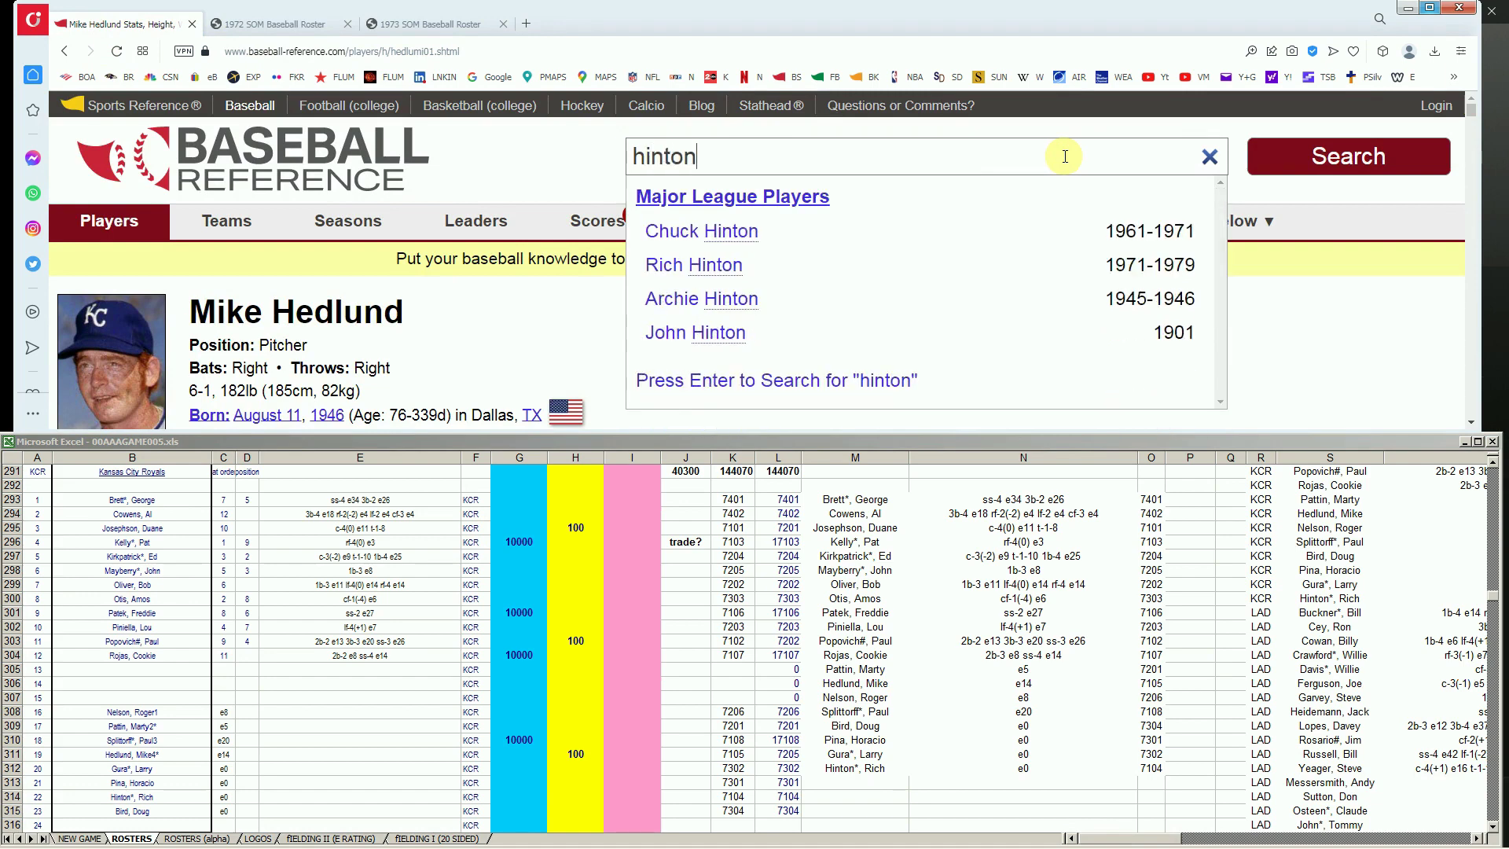
click(715, 267)
Review Rich Hinton's Standard Pitching seasons from 1971 through 1979 and look for him in the 1972 SOM roster's American League listings
scroll(870, 329, down, 6)
scroll(869, 327, down, 6)
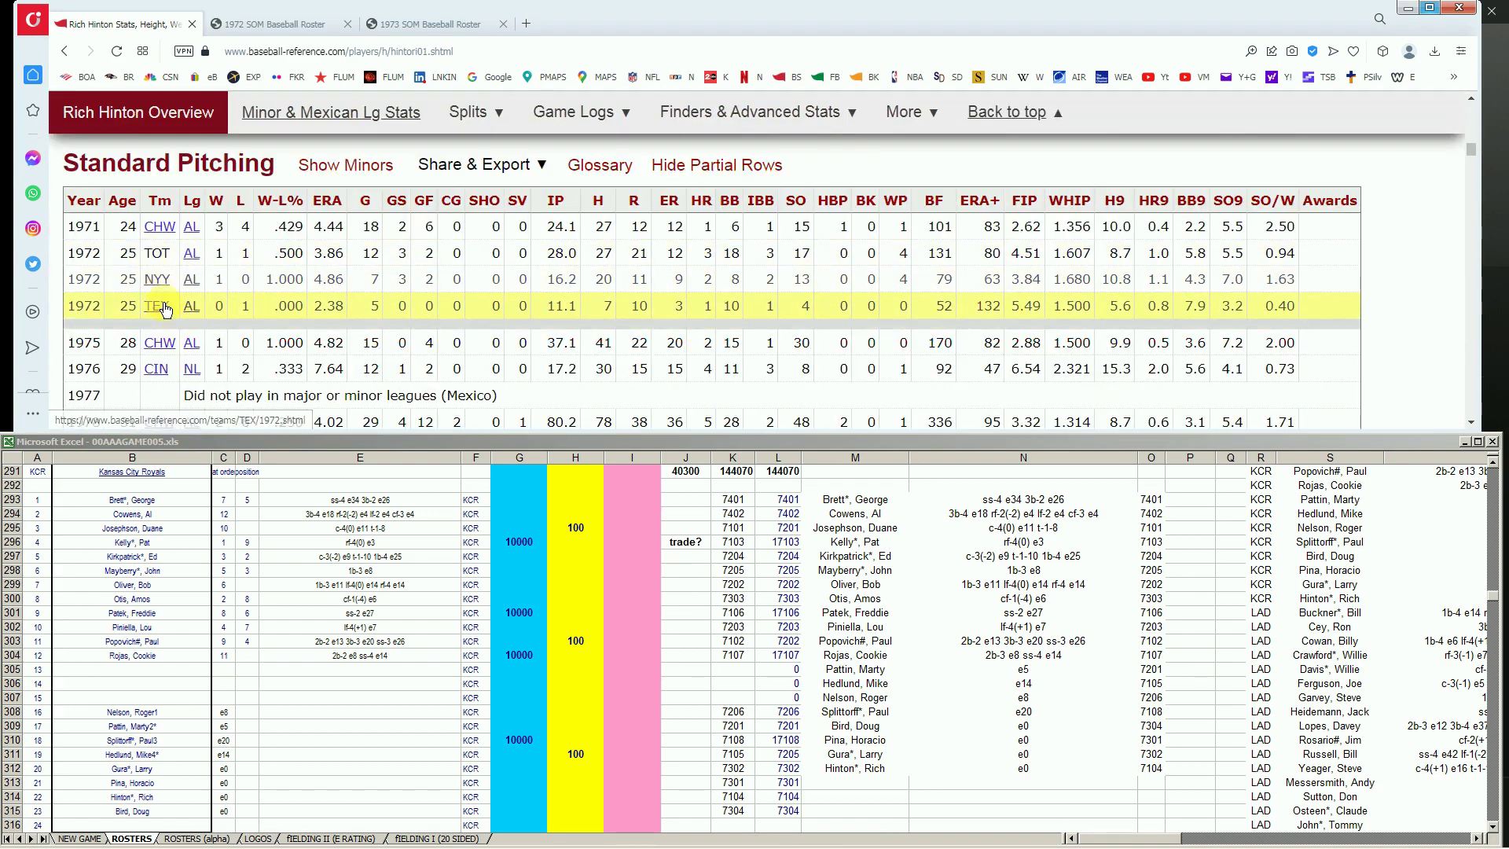
scroll(161, 283, down, 2)
scroll(166, 275, up, 2)
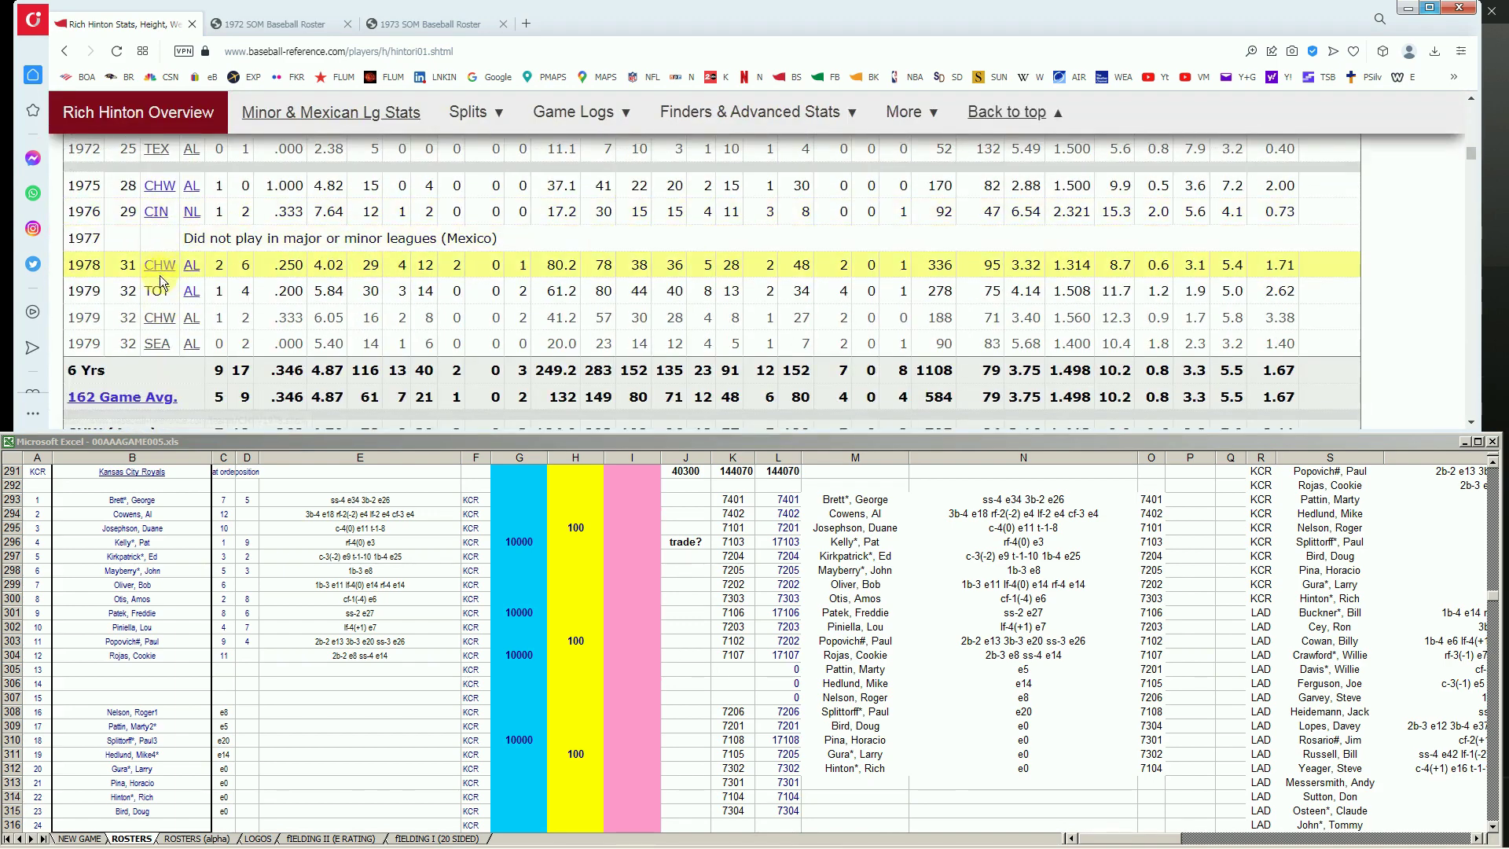
scroll(162, 327, up, 1)
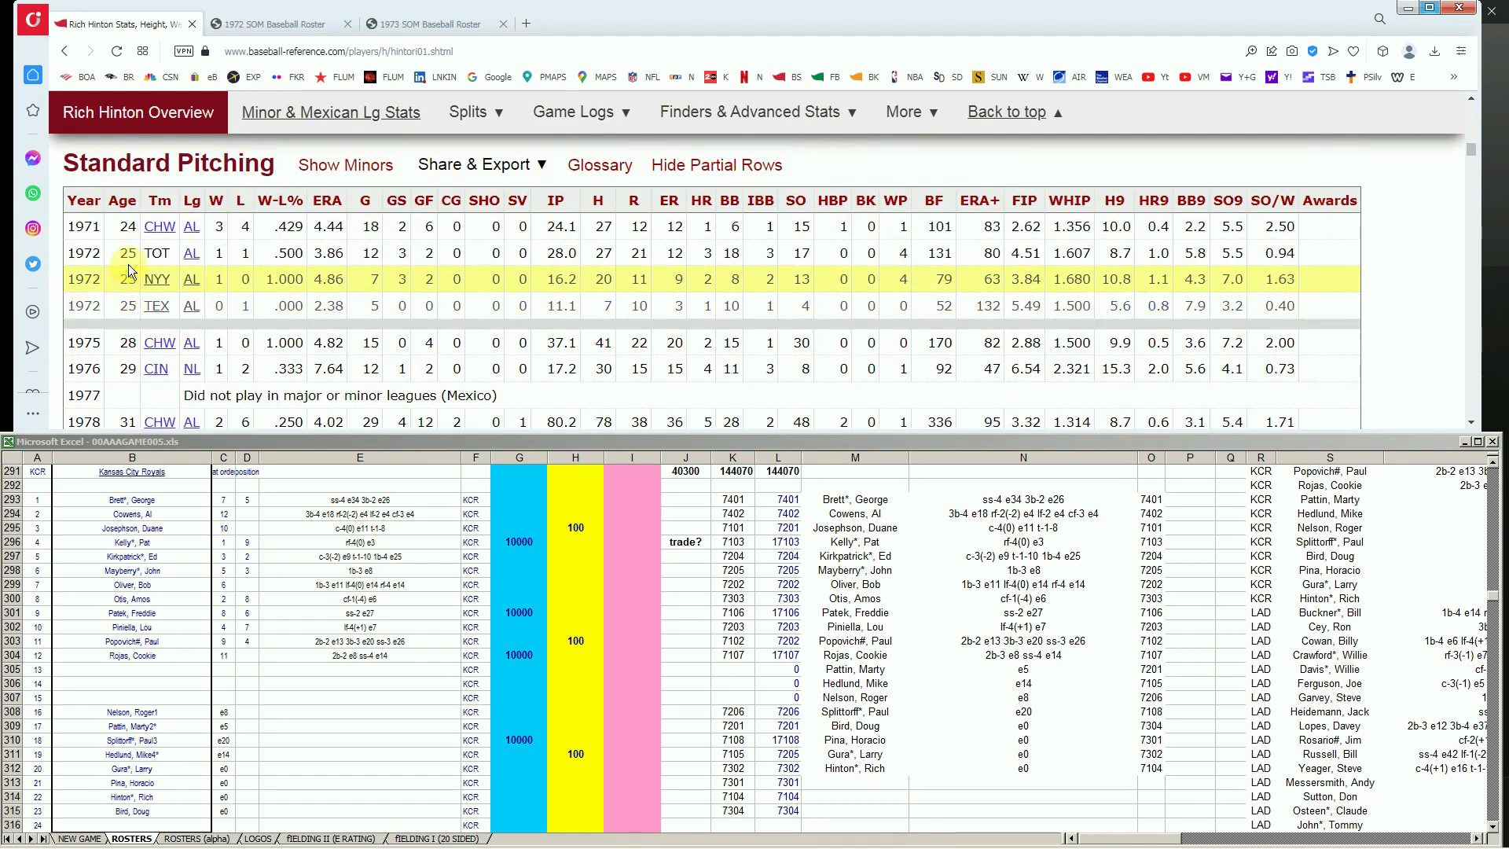
mouse_move(317, 255)
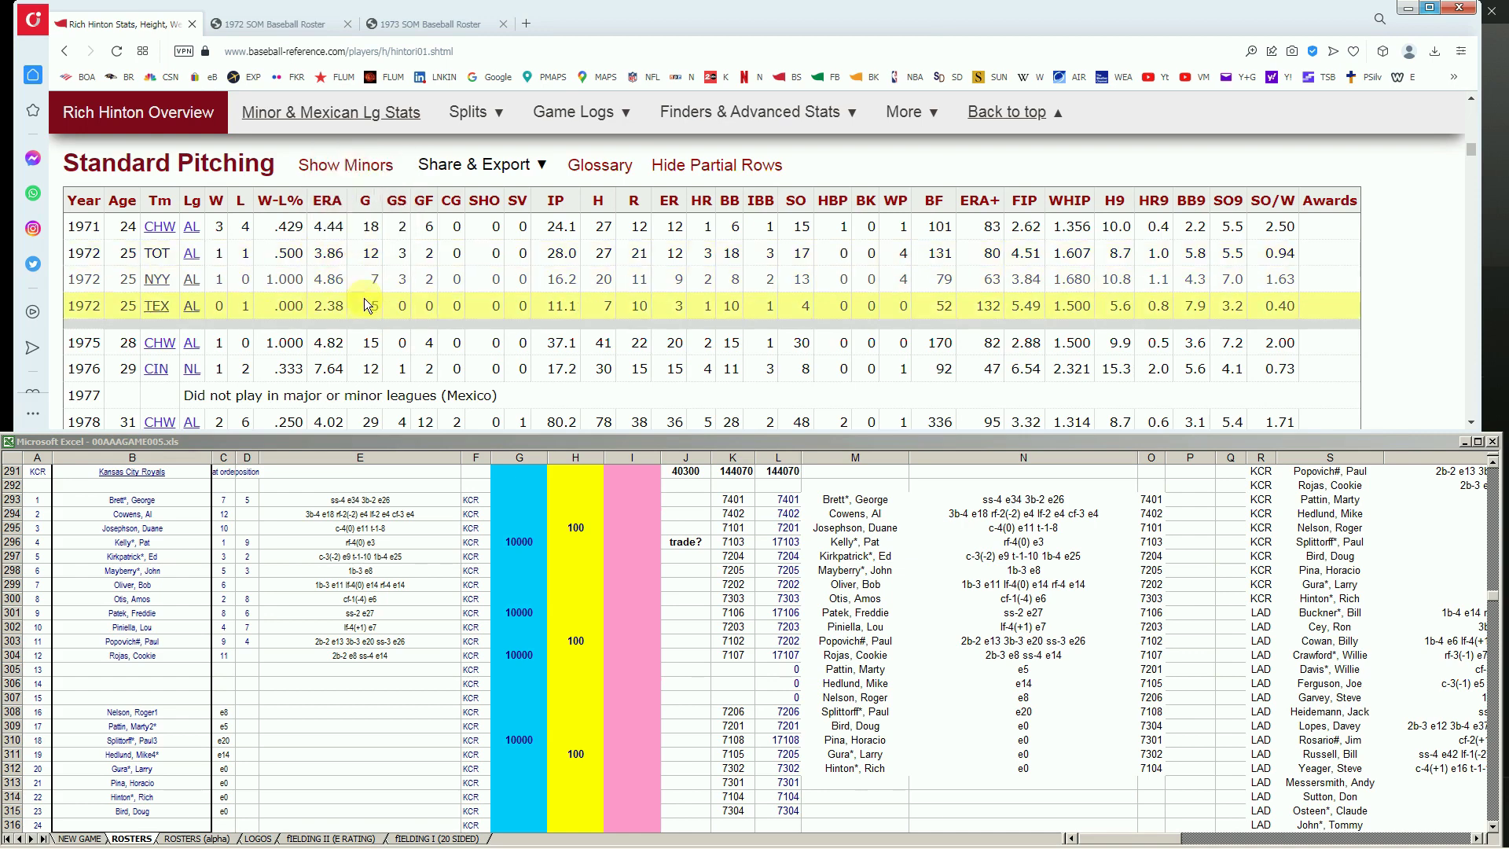
scroll(364, 298, down, 2)
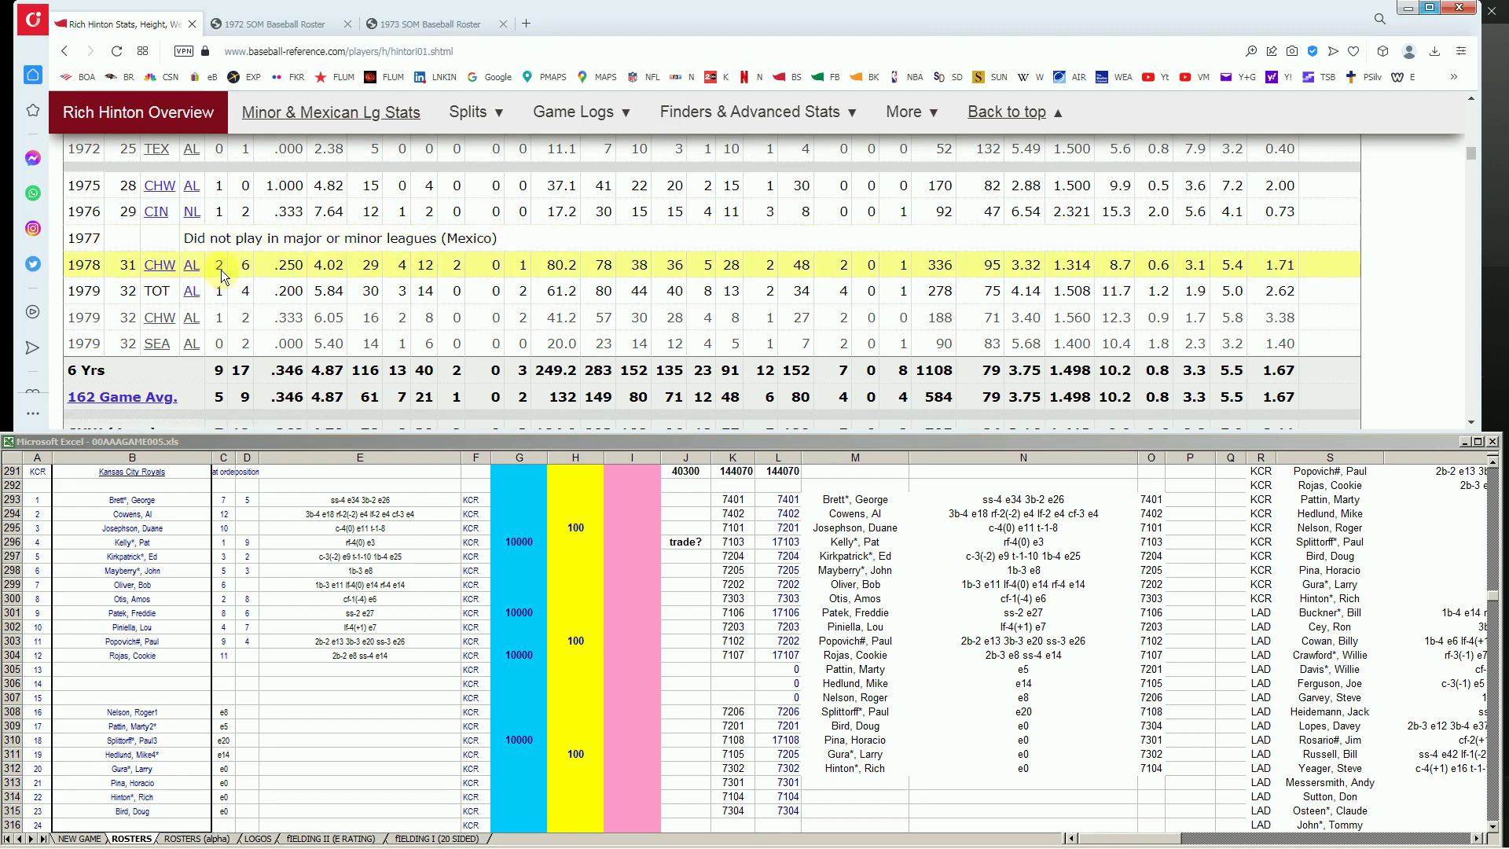
scroll(190, 276, up, 3)
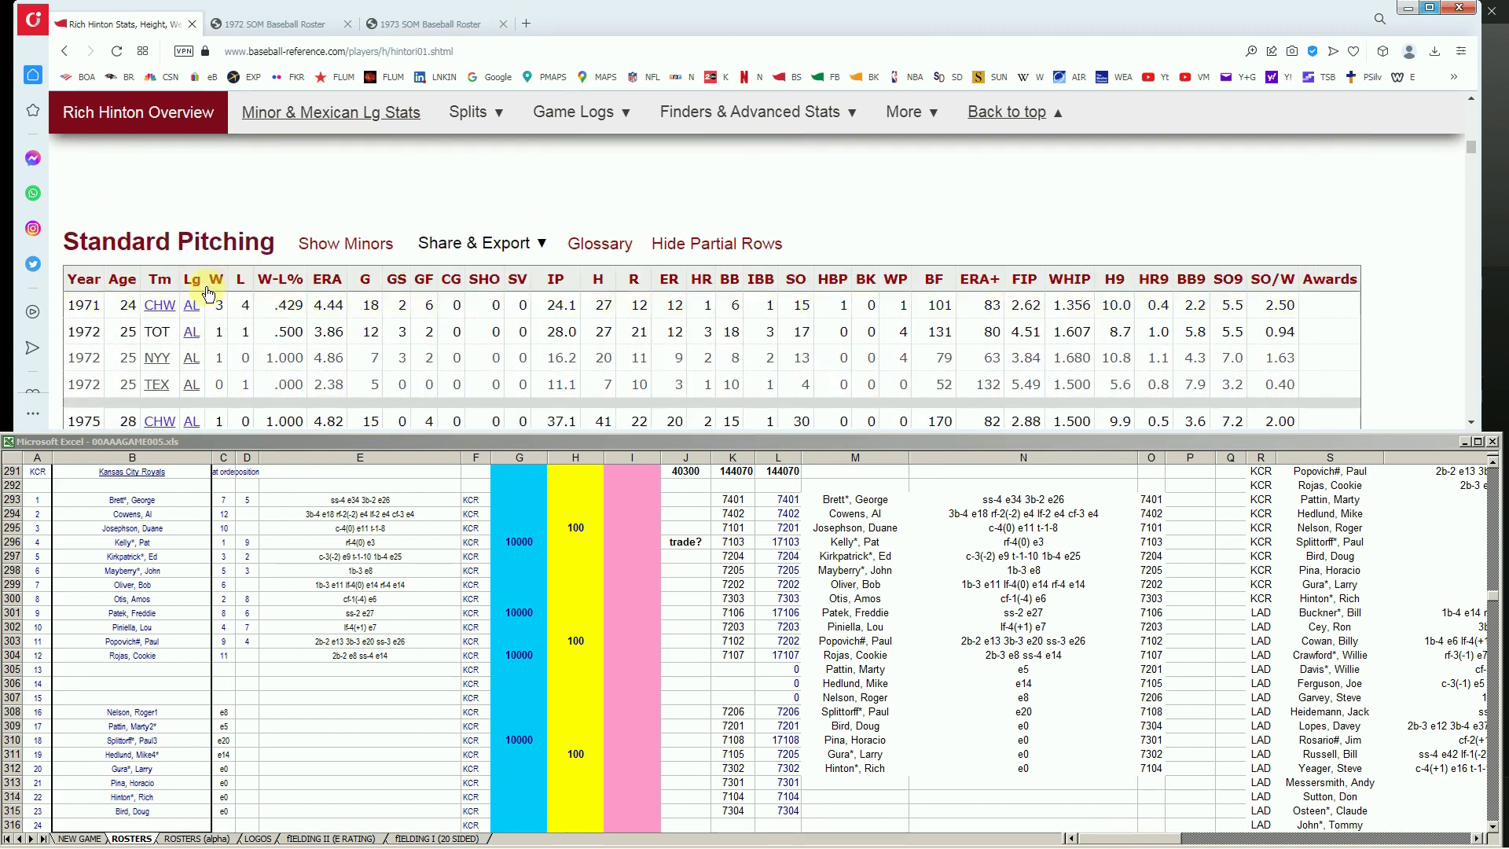
mouse_move(333, 341)
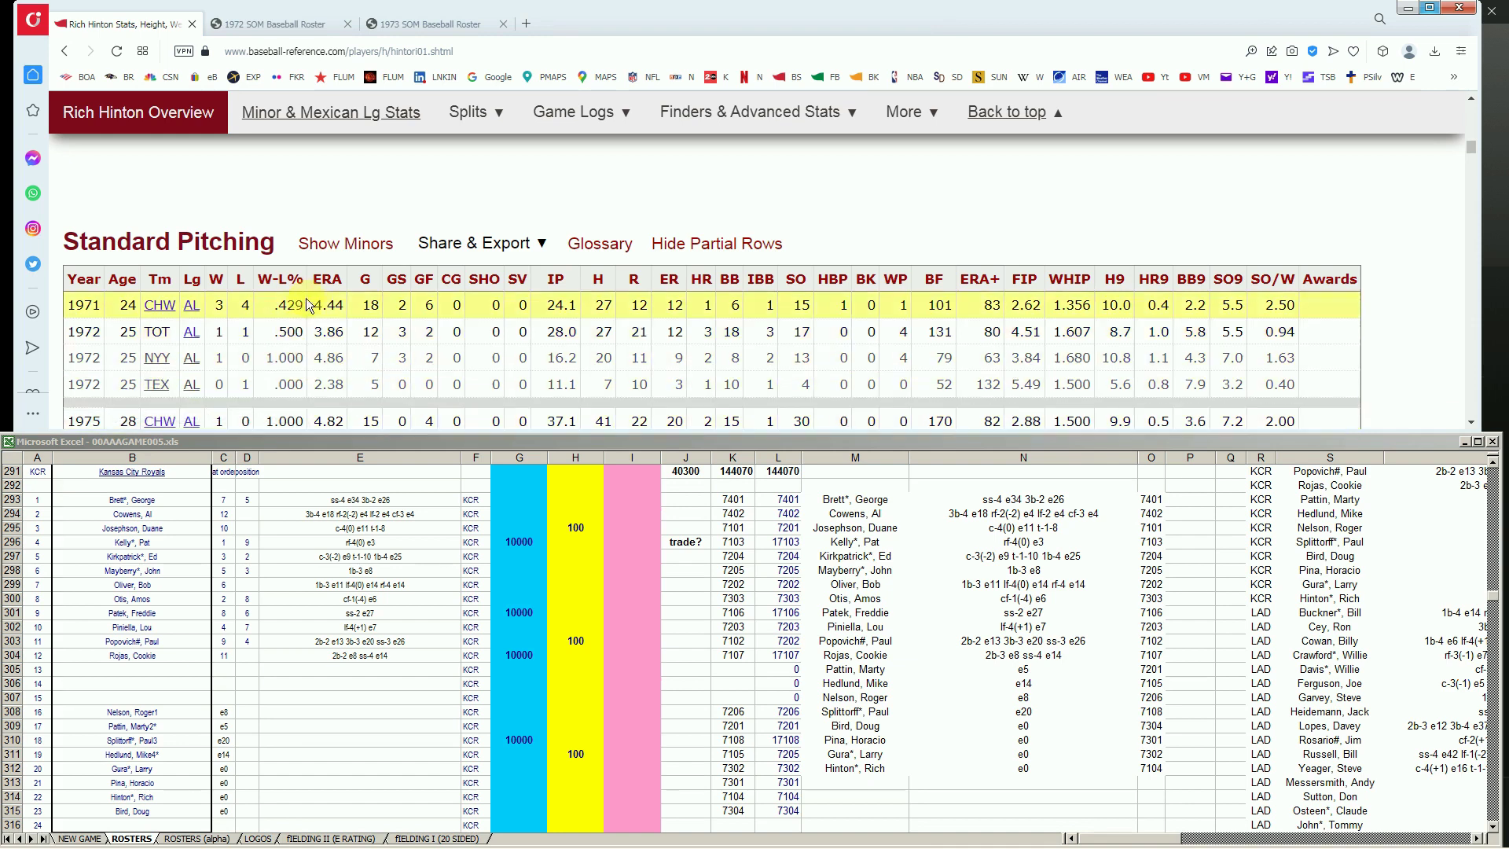
click(275, 23)
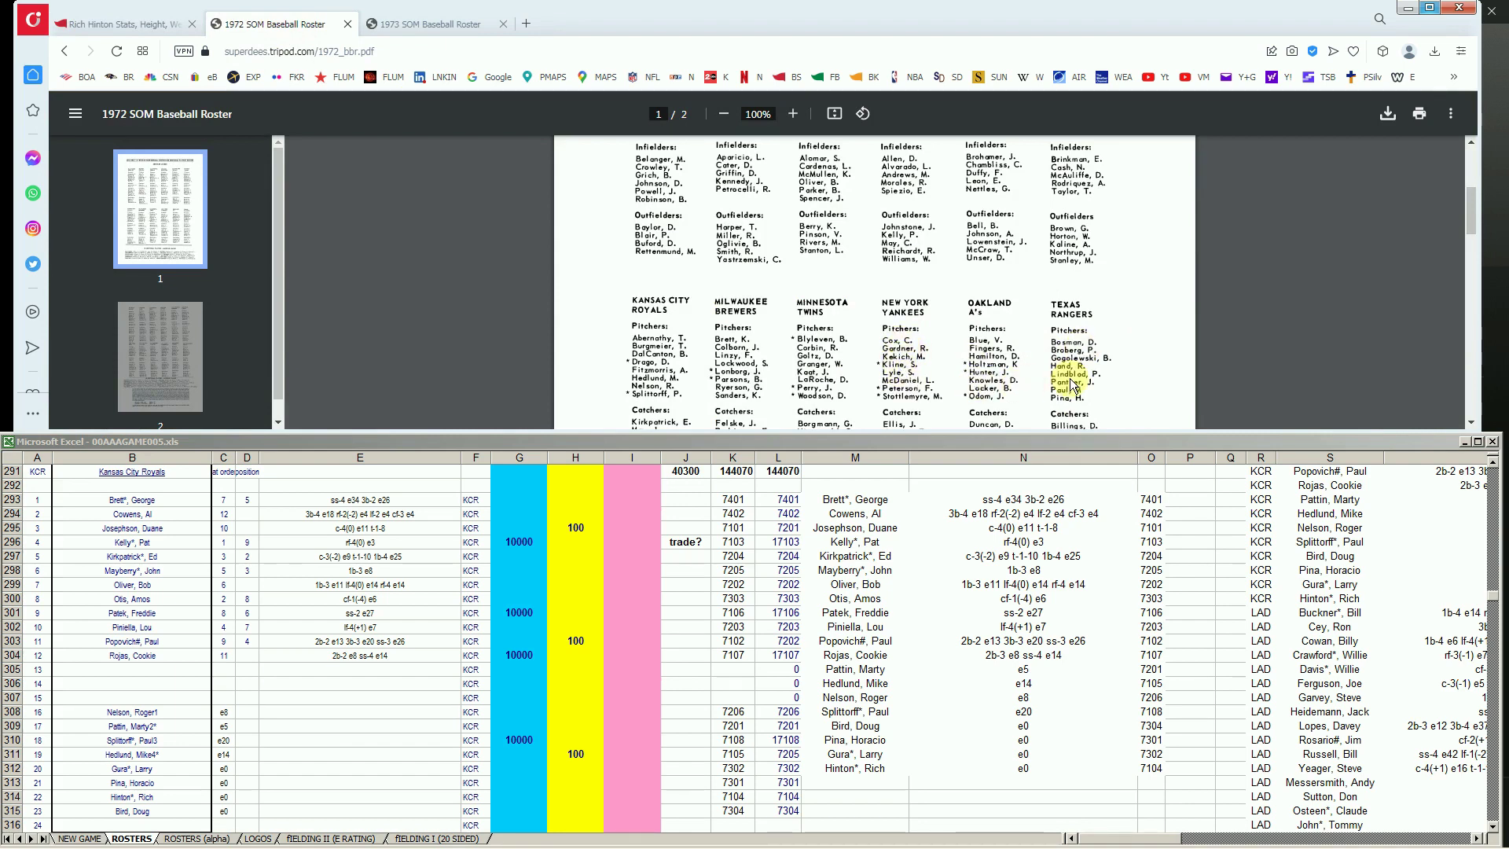
scroll(1074, 385, down, 5)
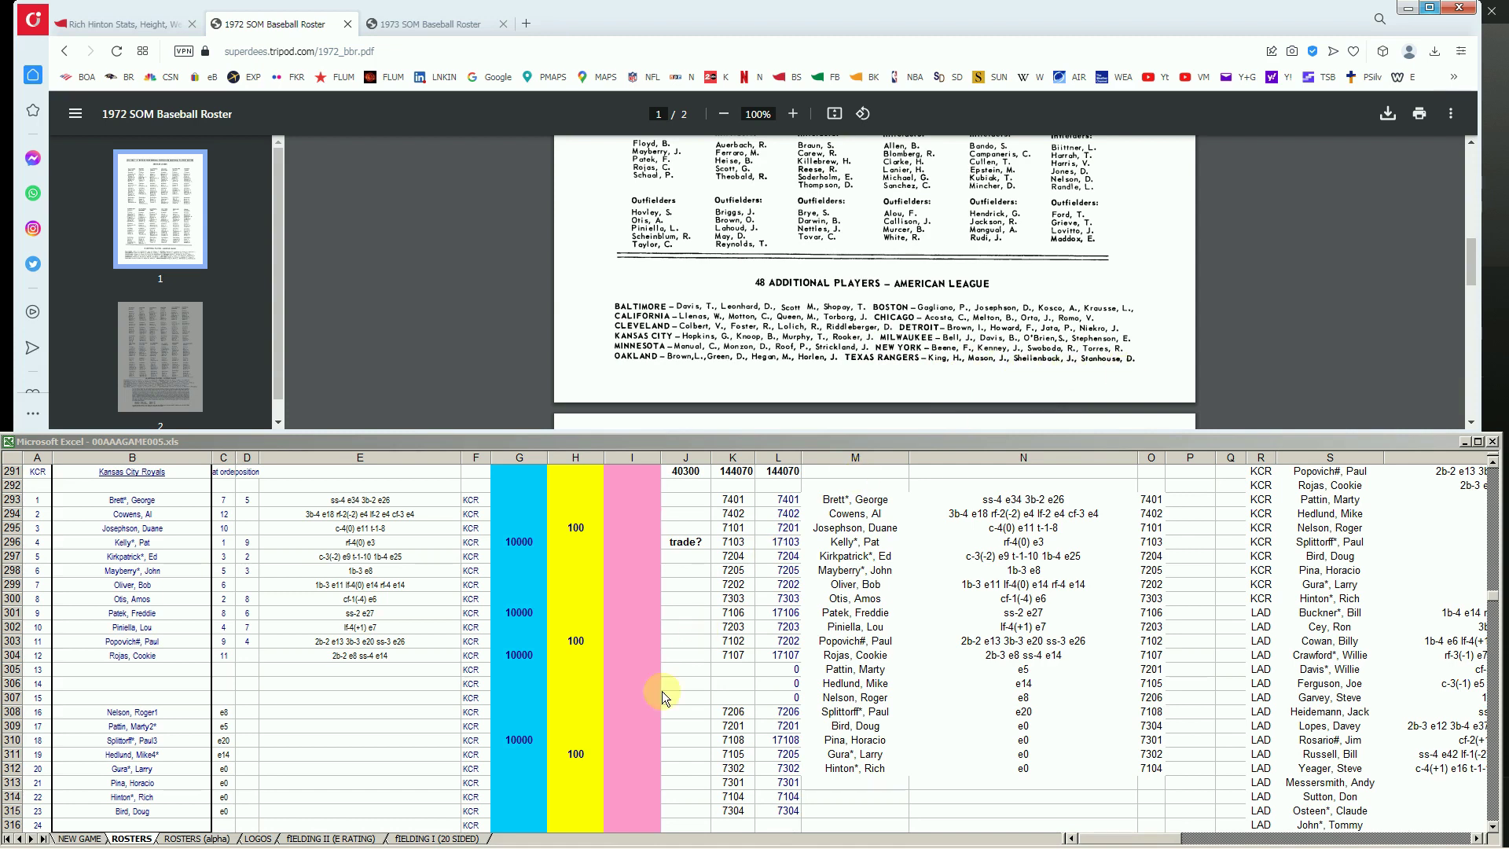
click(579, 757)
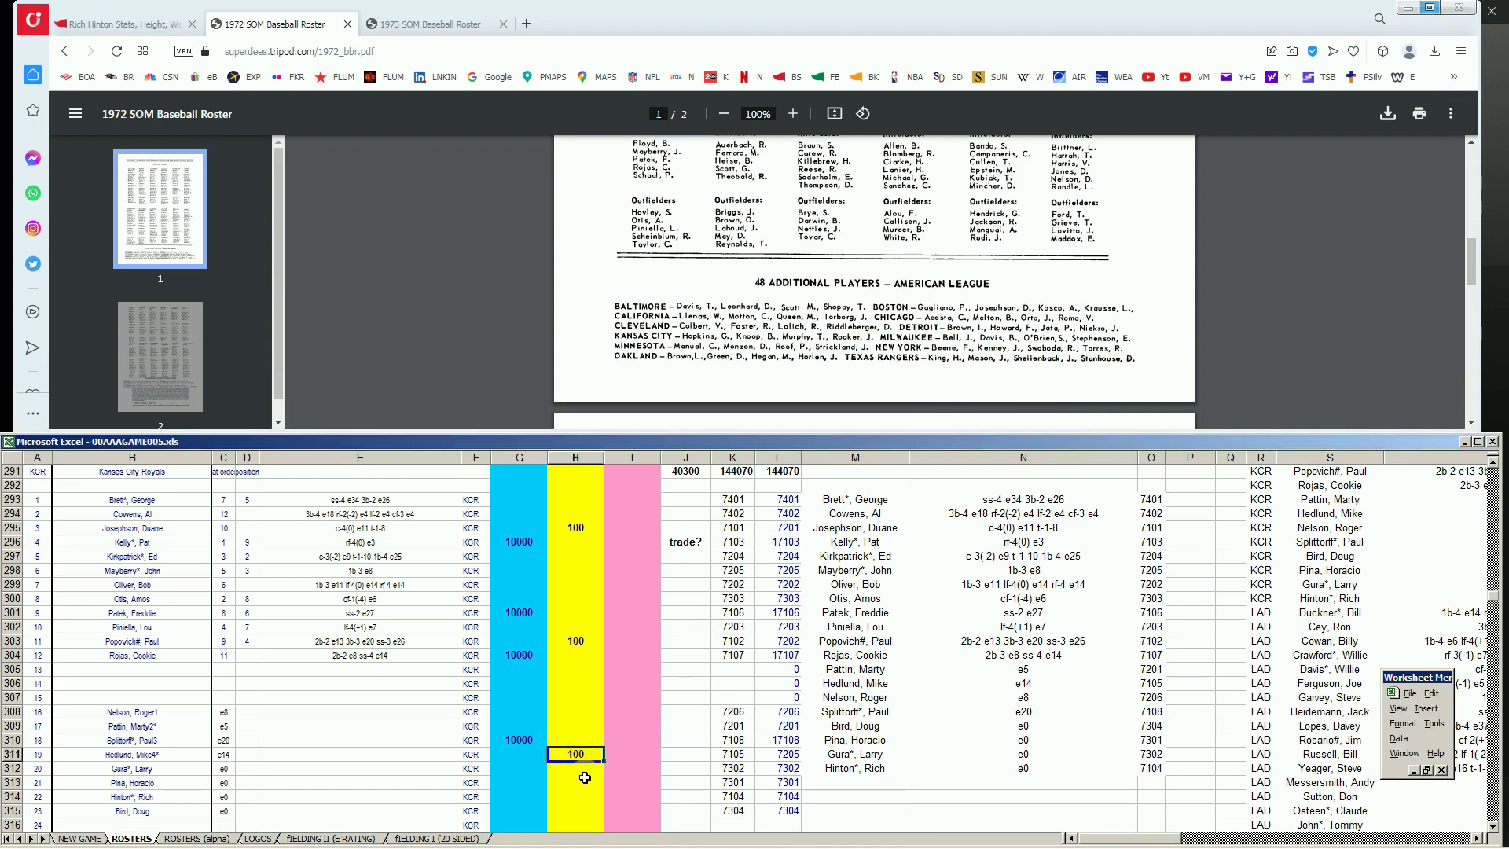
key(Down)
key(Down)
key(Down)
key(Left)
key(Right)
key(Right)
text(1)
key(Up)
key(Down)
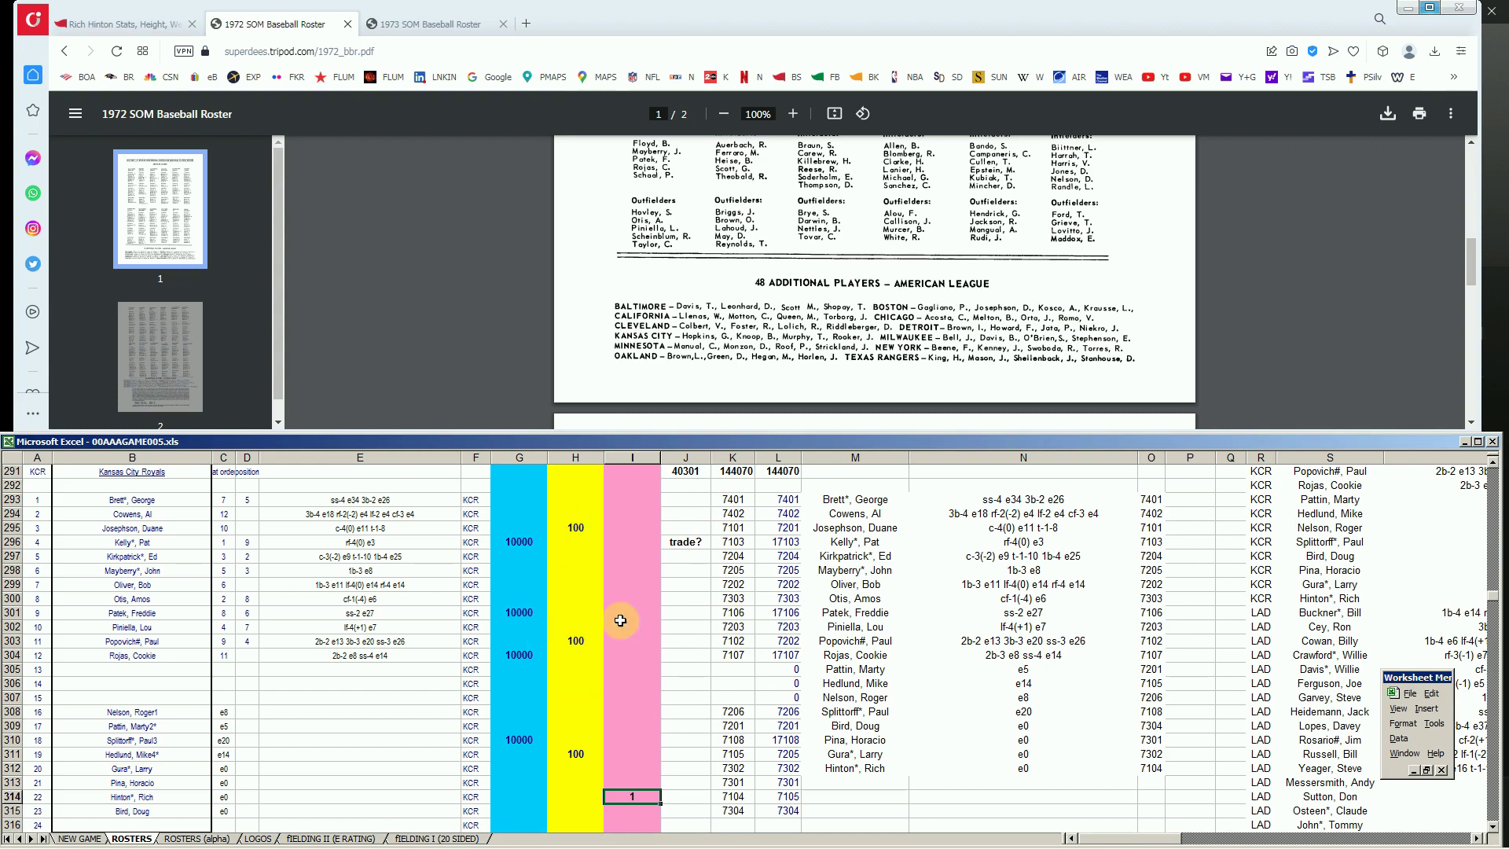
Examine the overall TOTAL in column J at the beginning of the ROSTERS sheet, above the Baltimore Orioles
click(577, 555)
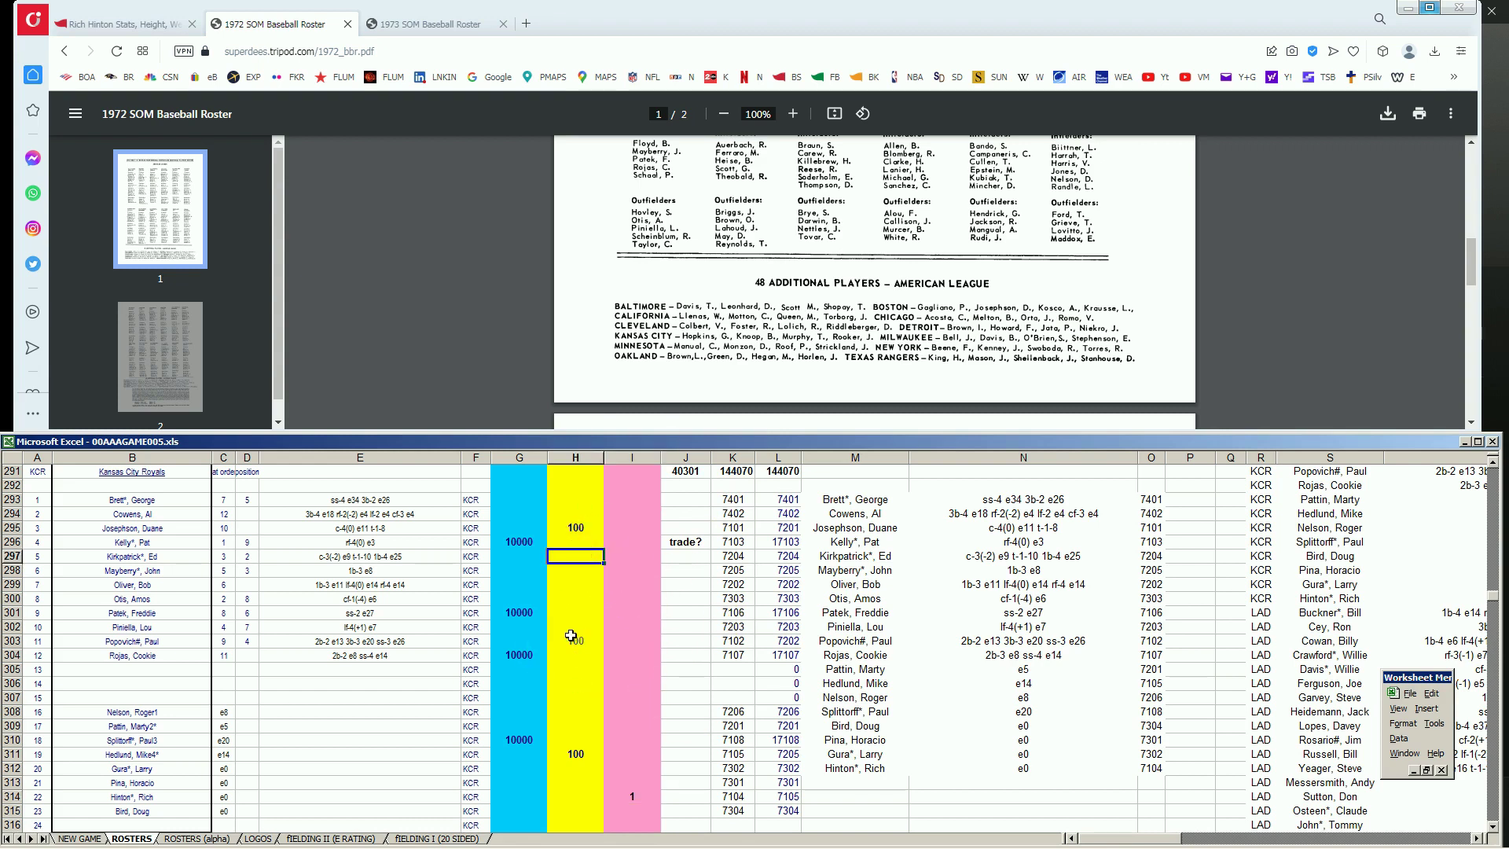
key(Page_Up)
key(Page_Up)
key(Page_Up)
key(Page_Up)
key(Page_Up)
key(Page_Up)
key(Page_Up)
key(Page_Up)
key(Page_Up)
key(Page_Up)
key(Page_Up)
key(Page_Up)
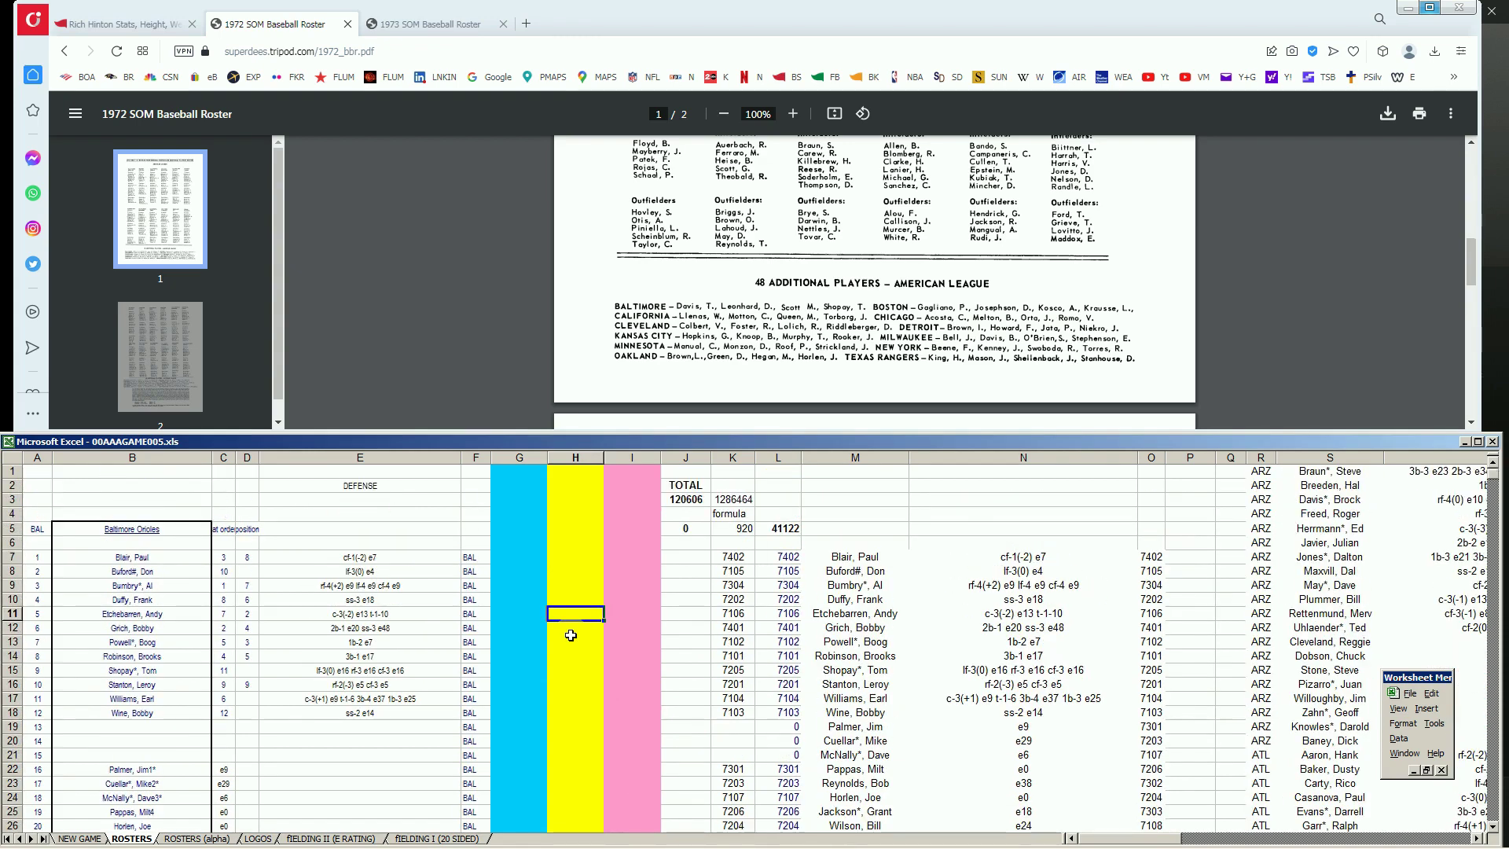
mouse_move(1496, 844)
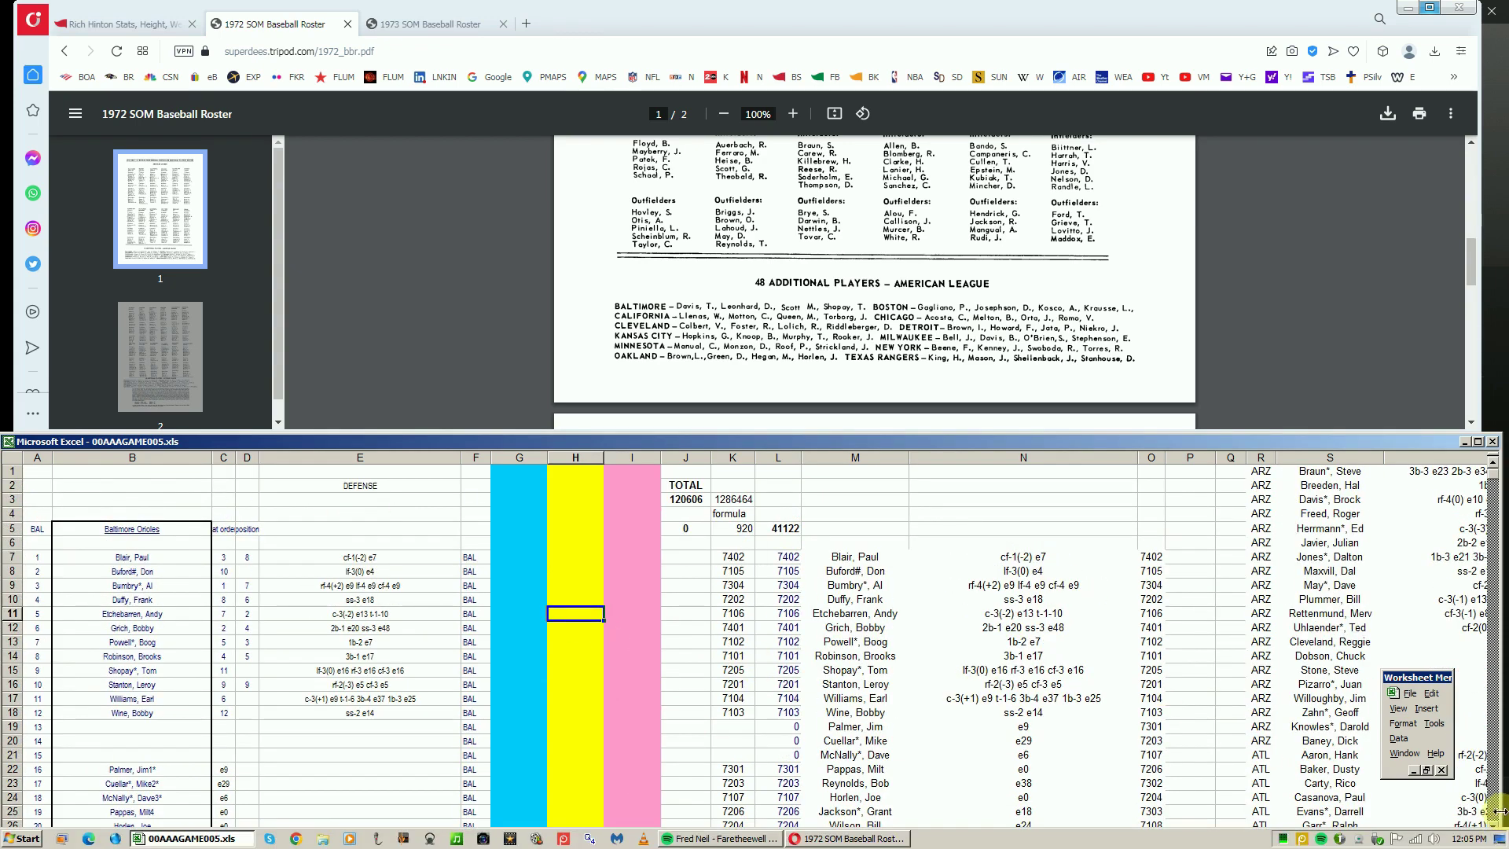
click(1493, 827)
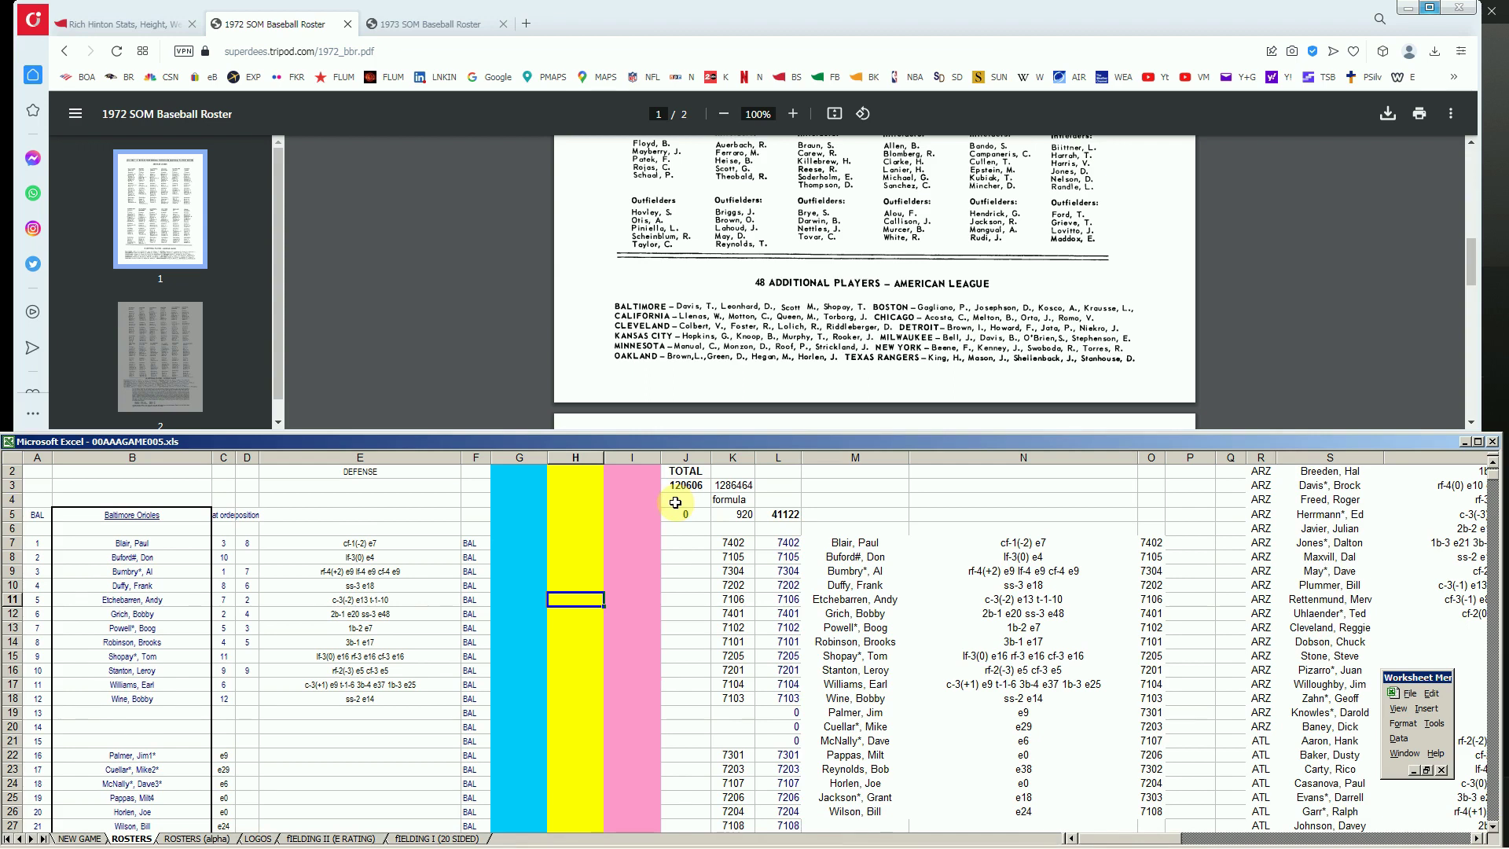
click(1493, 826)
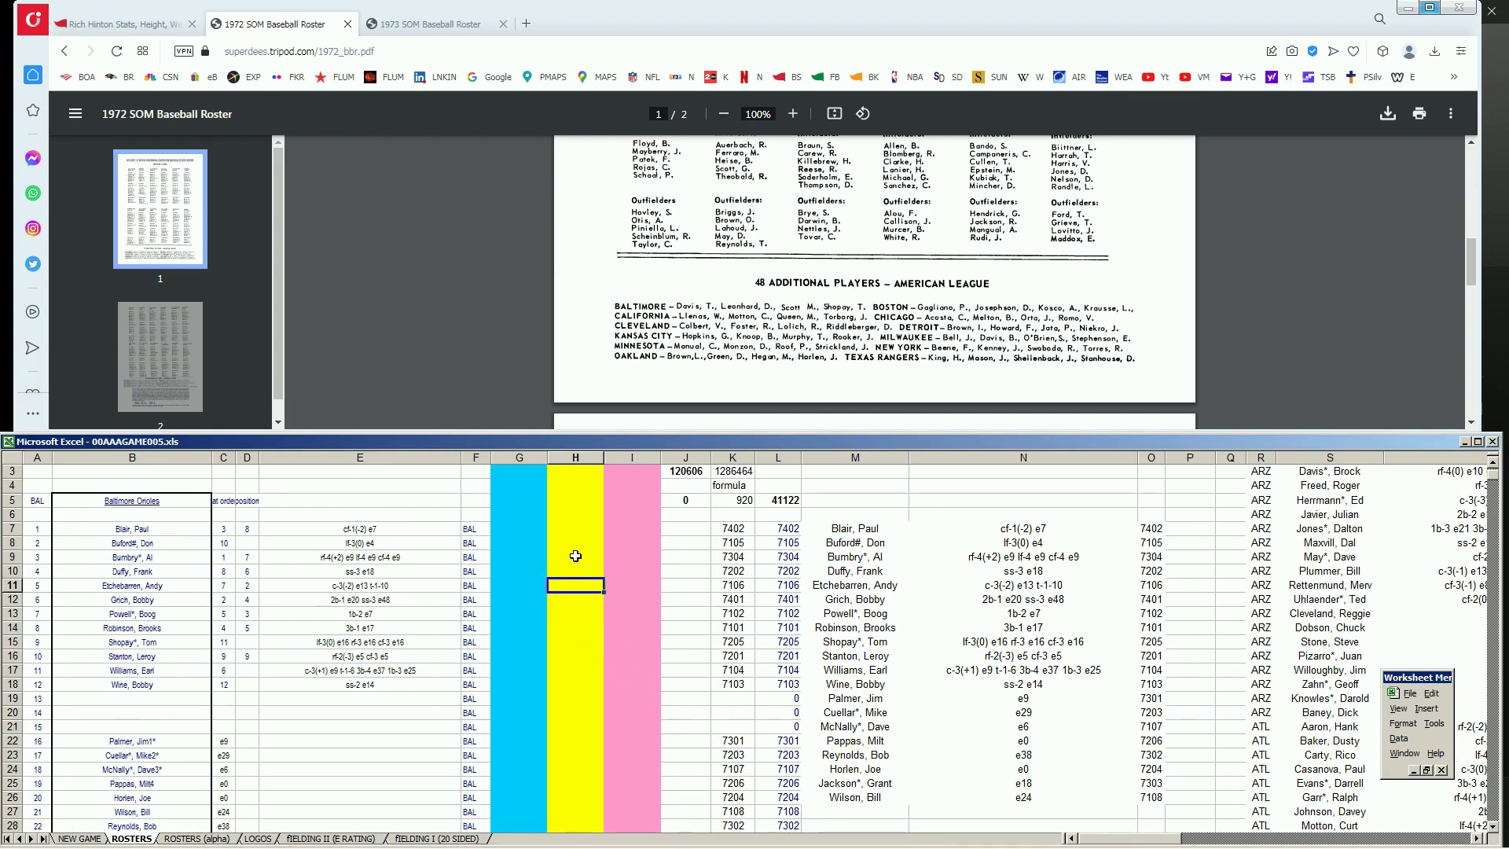
Find the Florida Marlins roster and examine its status codes in columns G through I, rows 423 to 445
click(590, 640)
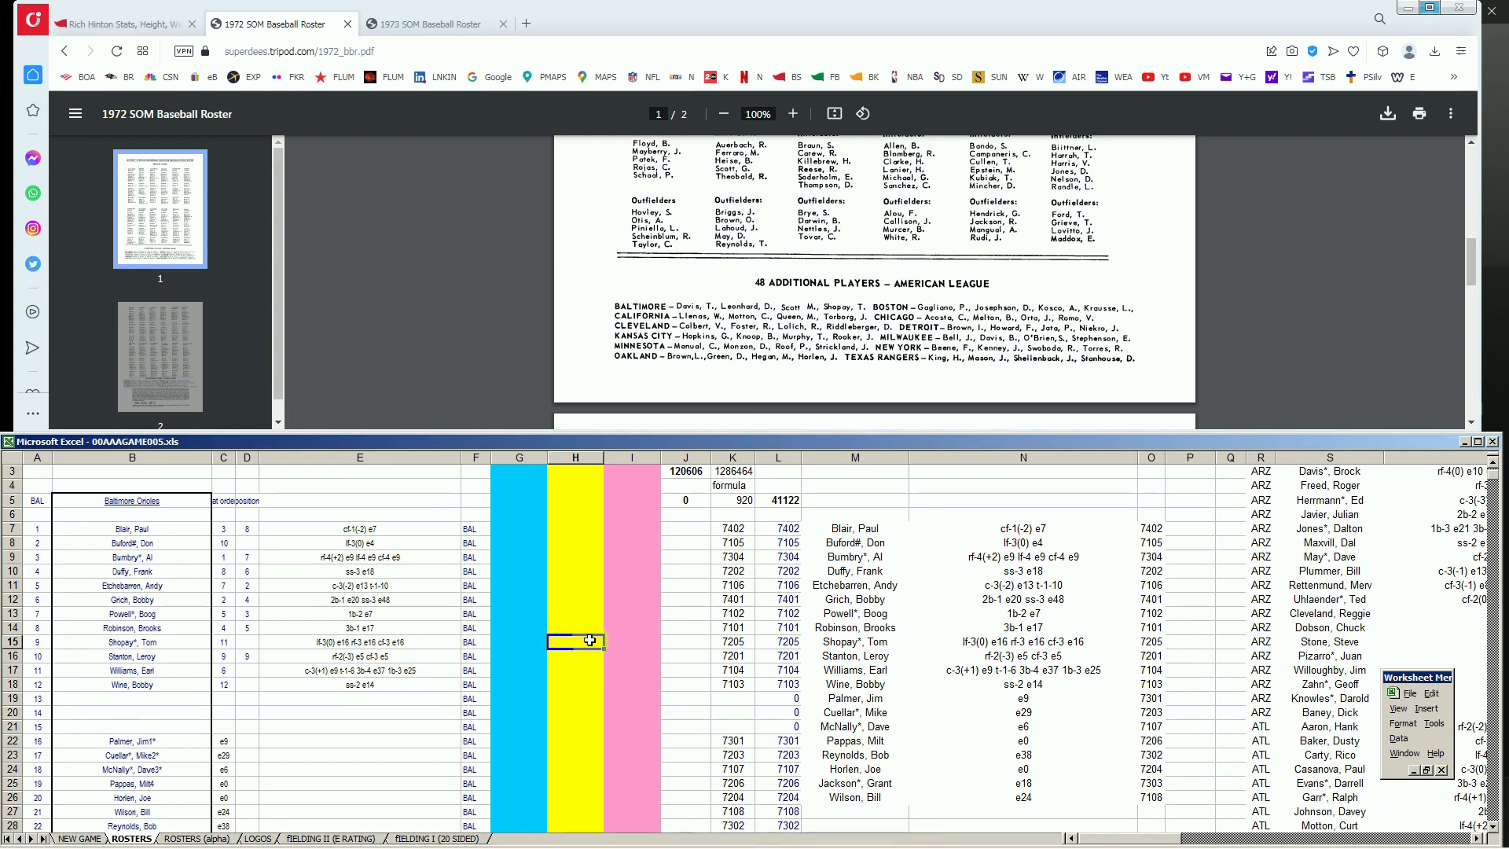
key(Page_Down)
key(Page_Down)
key(Page_Down)
key(Page_Down)
key(Page_Down)
key(Page_Down)
key(Page_Down)
key(Page_Down)
key(Page_Down)
key(Page_Down)
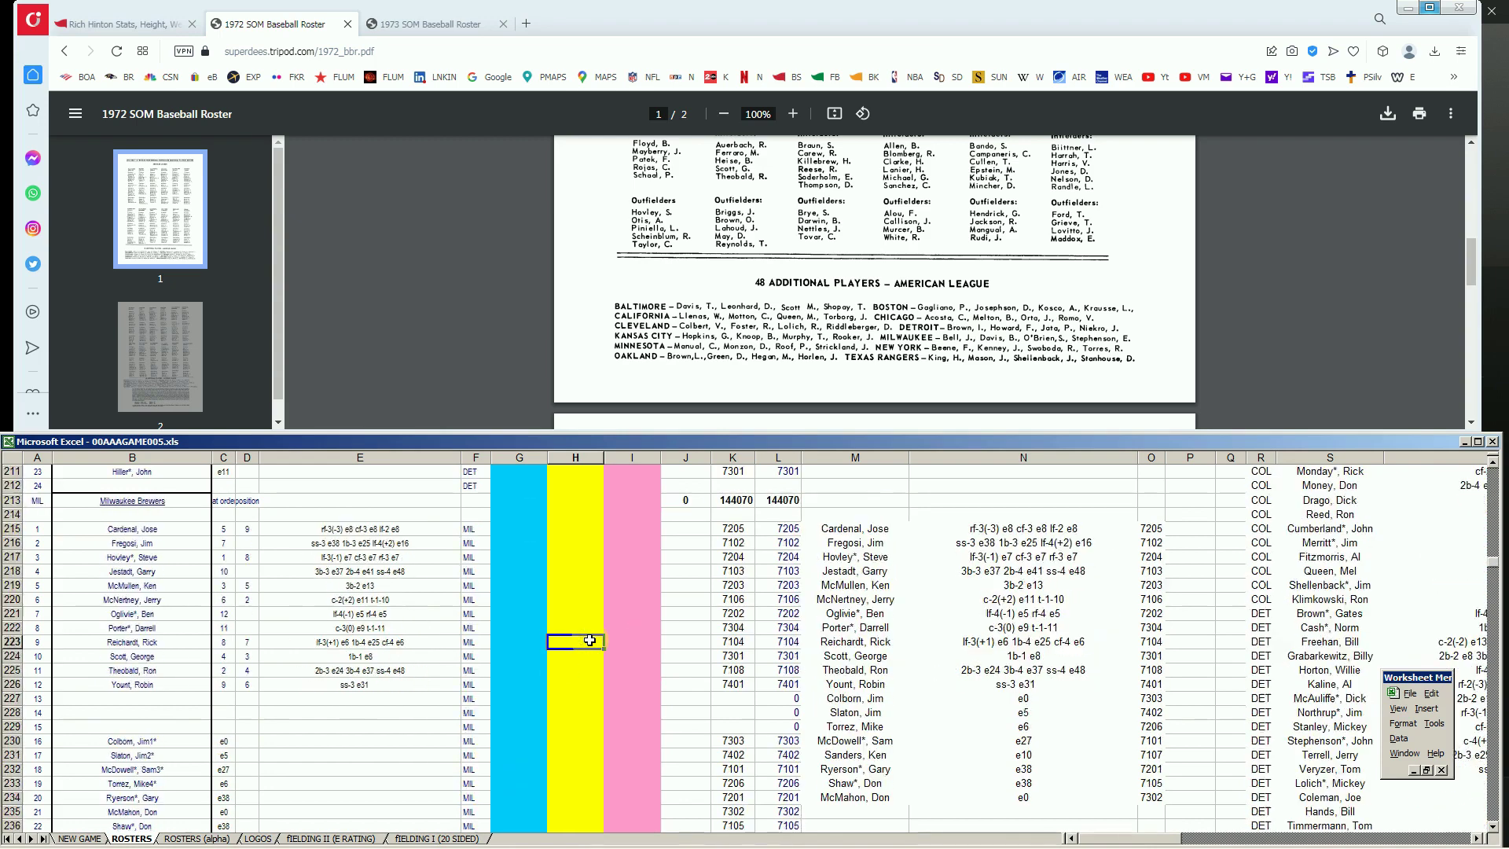
key(Page_Down)
key(Page_Down)
key(Page_Down)
key(Page_Down)
key(Page_Down)
key(Page_Down)
key(Page_Down)
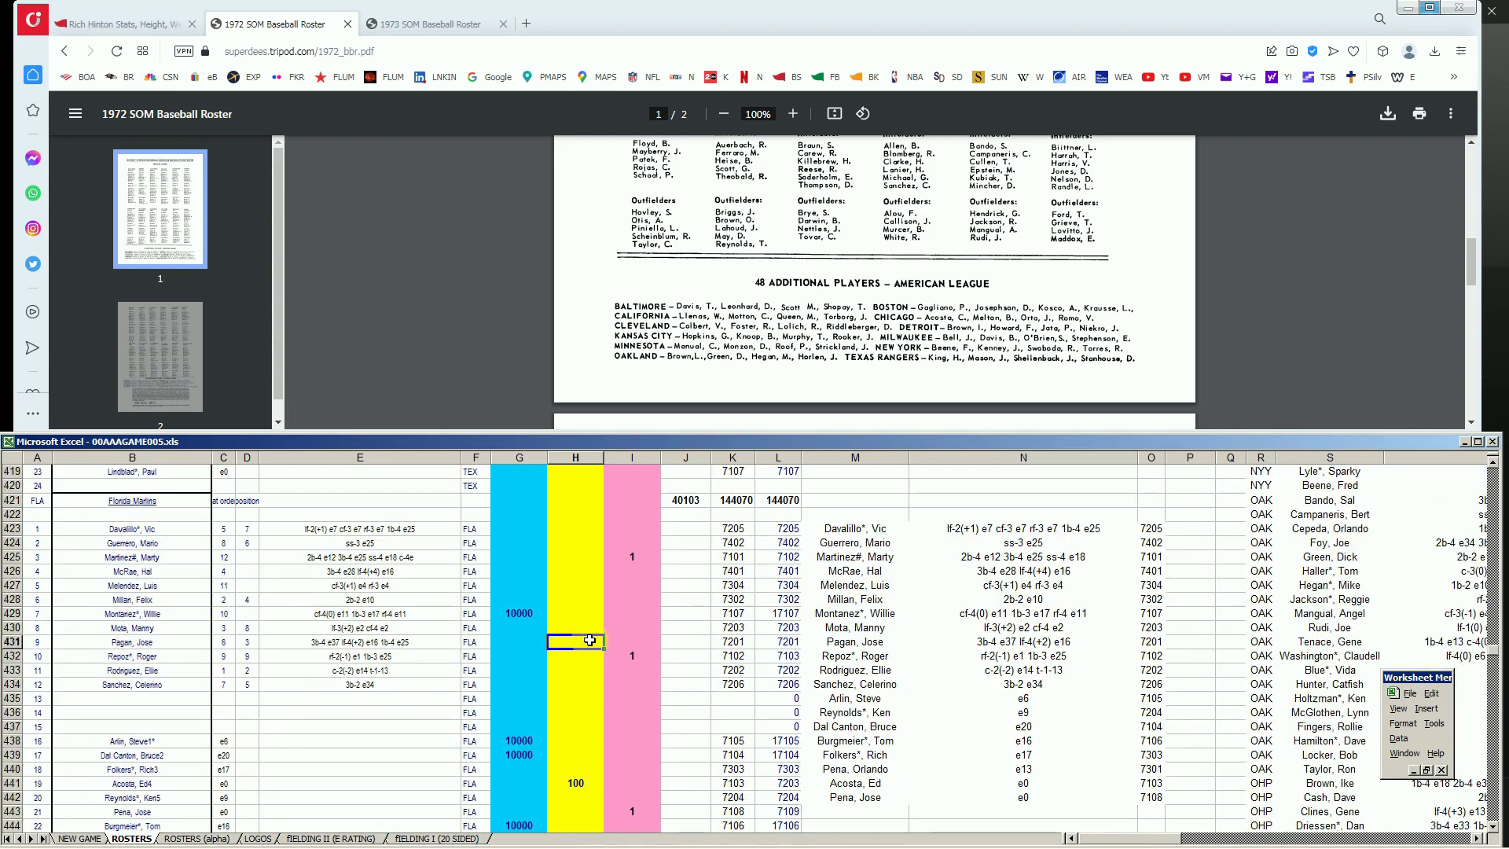
key(Page_Up)
key(Down)
key(Down)
key(Down)
key(Down)
key(Down)
key(Down)
key(Down)
key(Down)
key(Down)
key(Down)
key(Down)
key(Down)
key(Down)
key(Down)
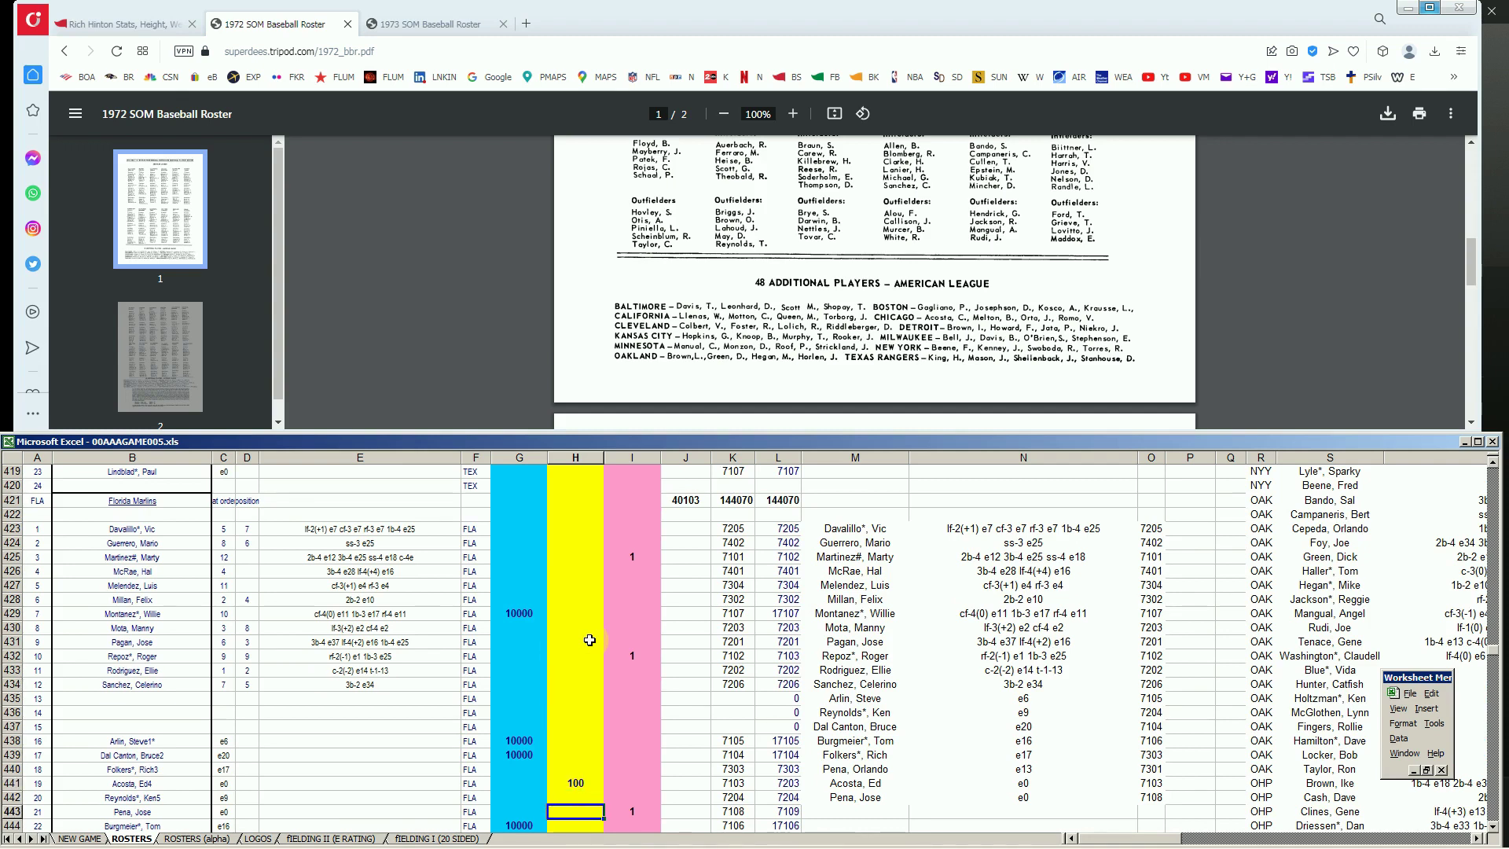
key(Down)
key(Up)
key(Up)
key(Up)
key(Up)
key(Up)
key(Up)
key(Up)
key(Up)
key(Up)
key(Up)
key(Up)
key(Up)
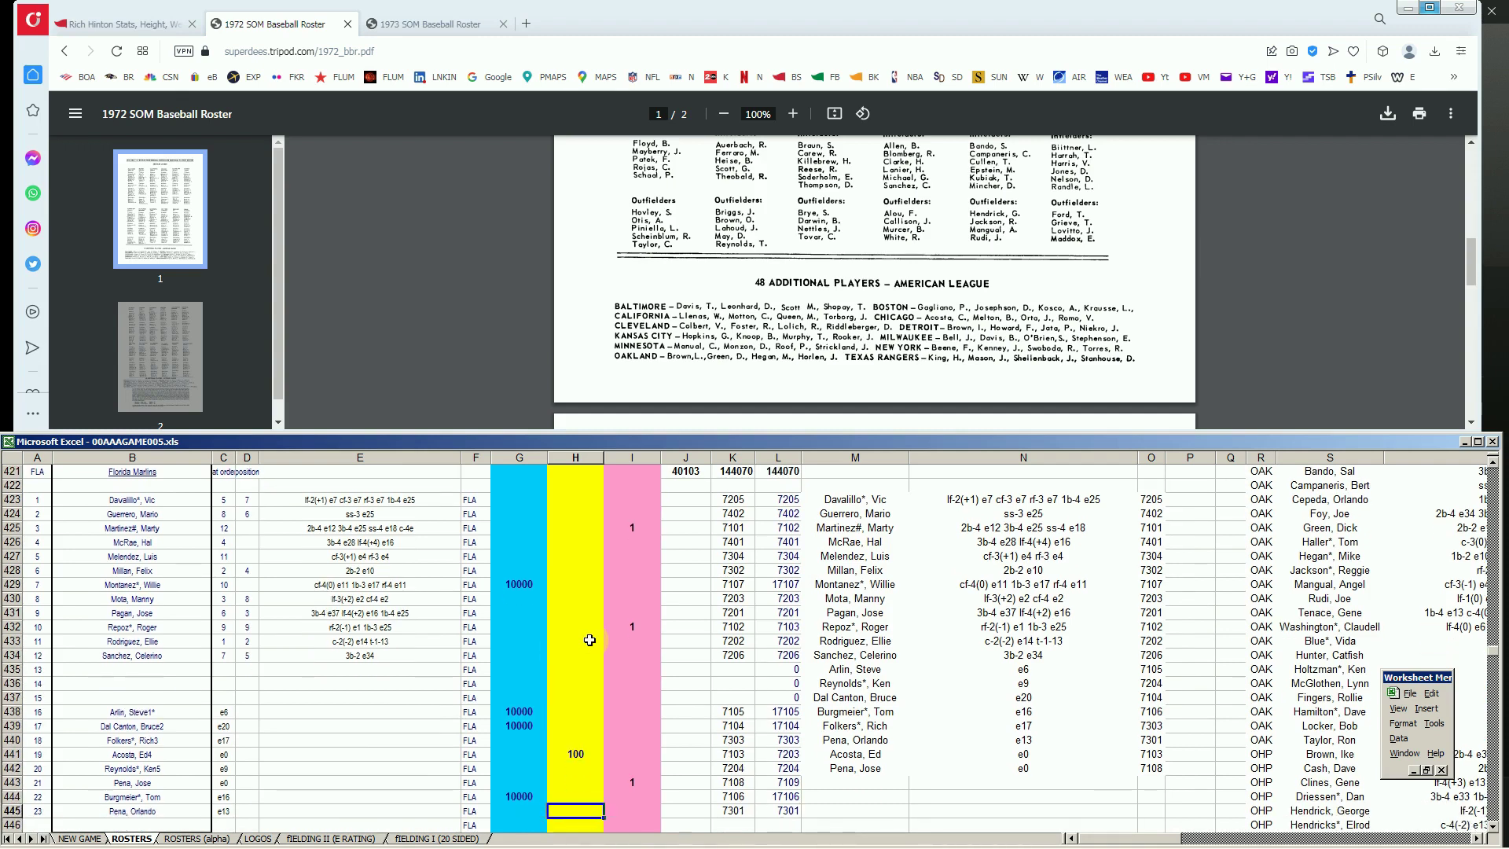
key(Up)
key(Up)
key(Right)
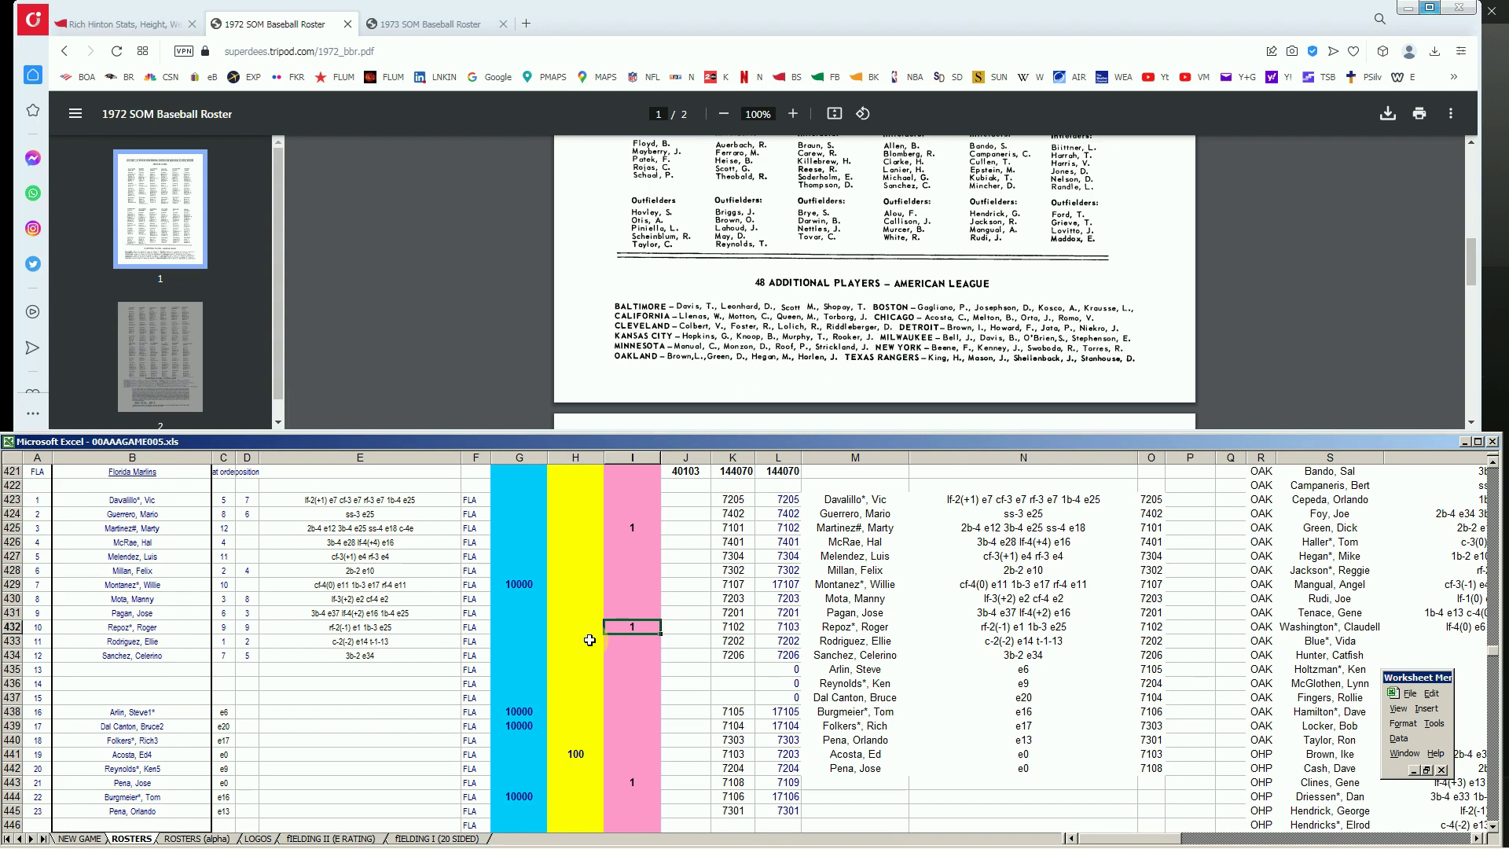
key(Left)
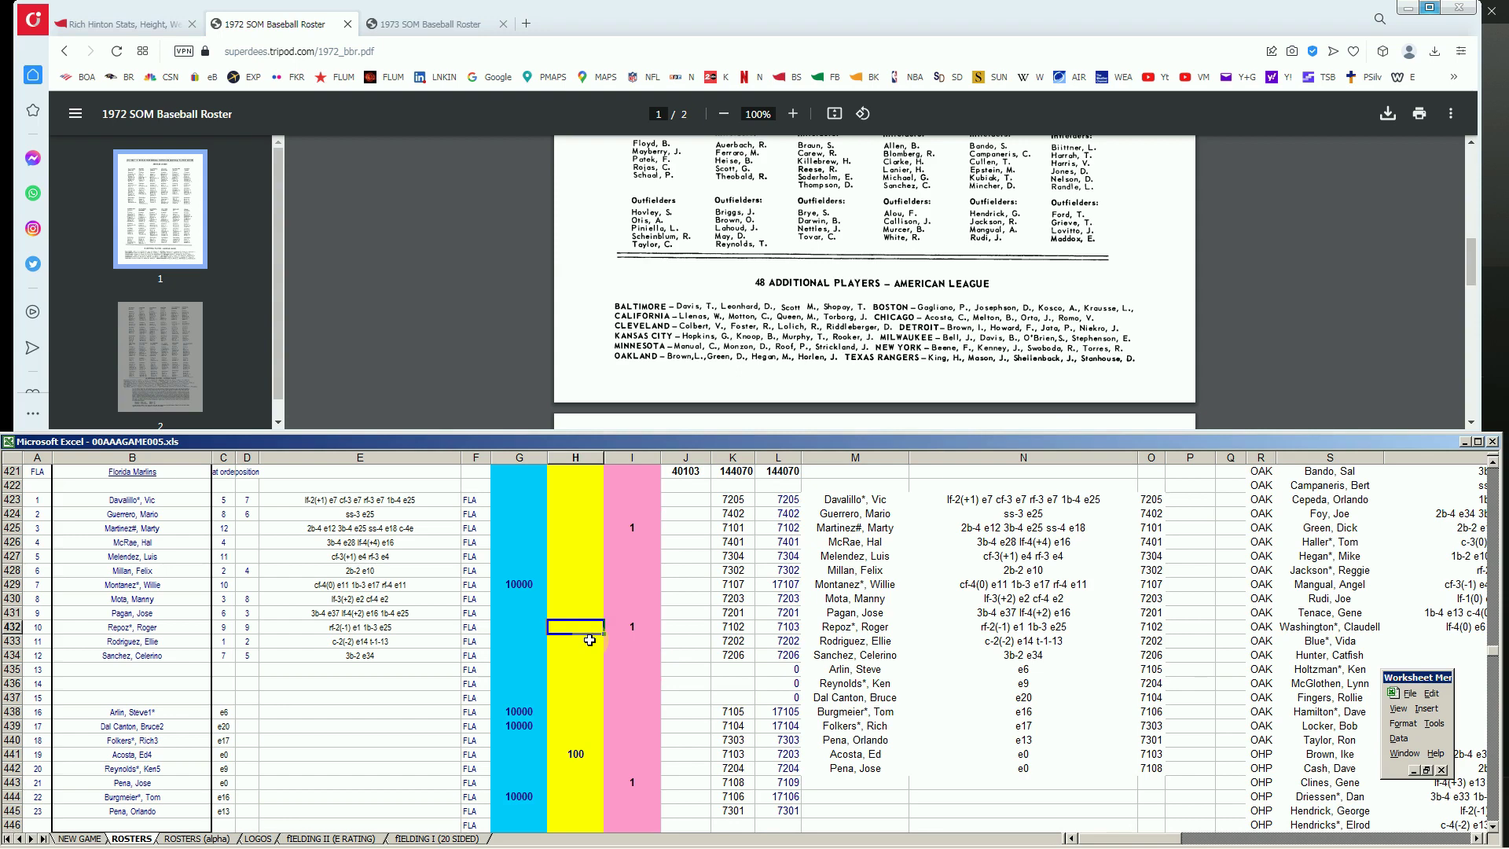
Return to the Kansas City Royals roster and examine its status codes in columns G through I
key(Page_Up)
key(Page_Up)
key(Page_Up)
key(Page_Up)
key(Page_Up)
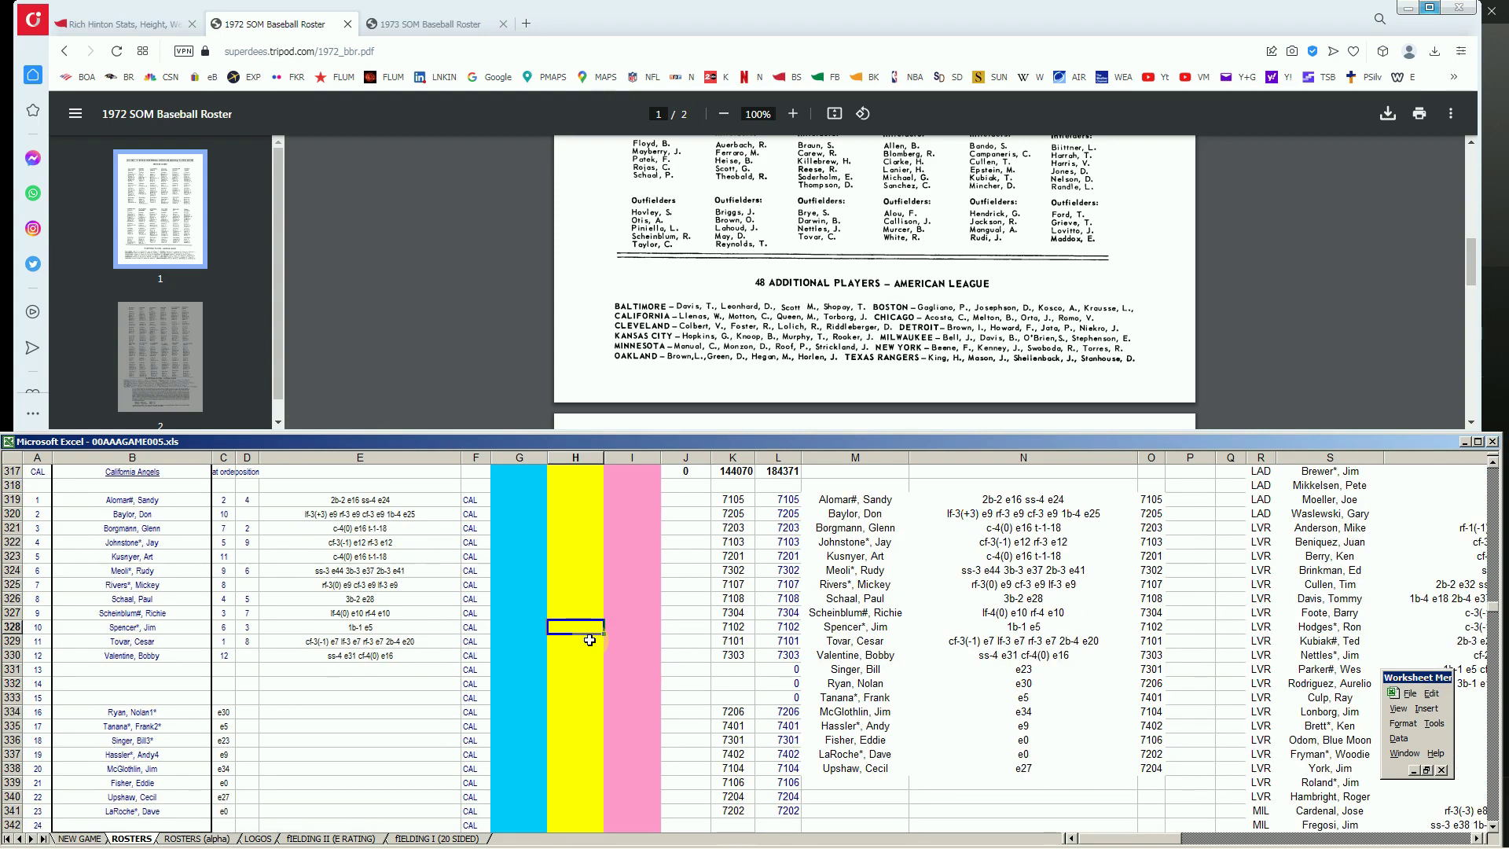
key(Up)
key(Up)
key(Up)
key(Up)
key(Up)
key(Down)
key(Down)
key(Down)
key(Down)
key(Down)
key(Down)
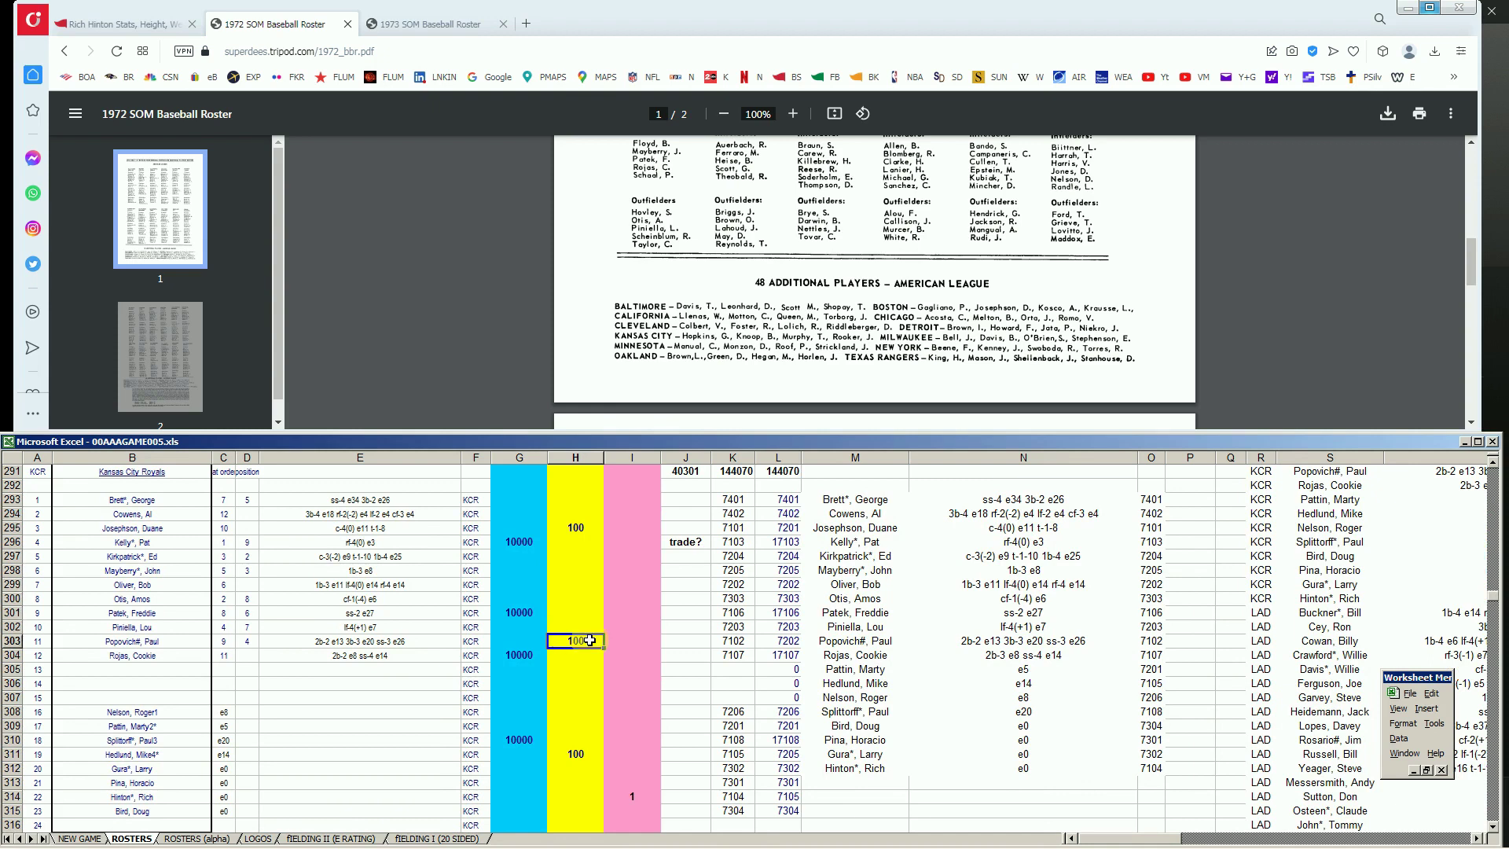